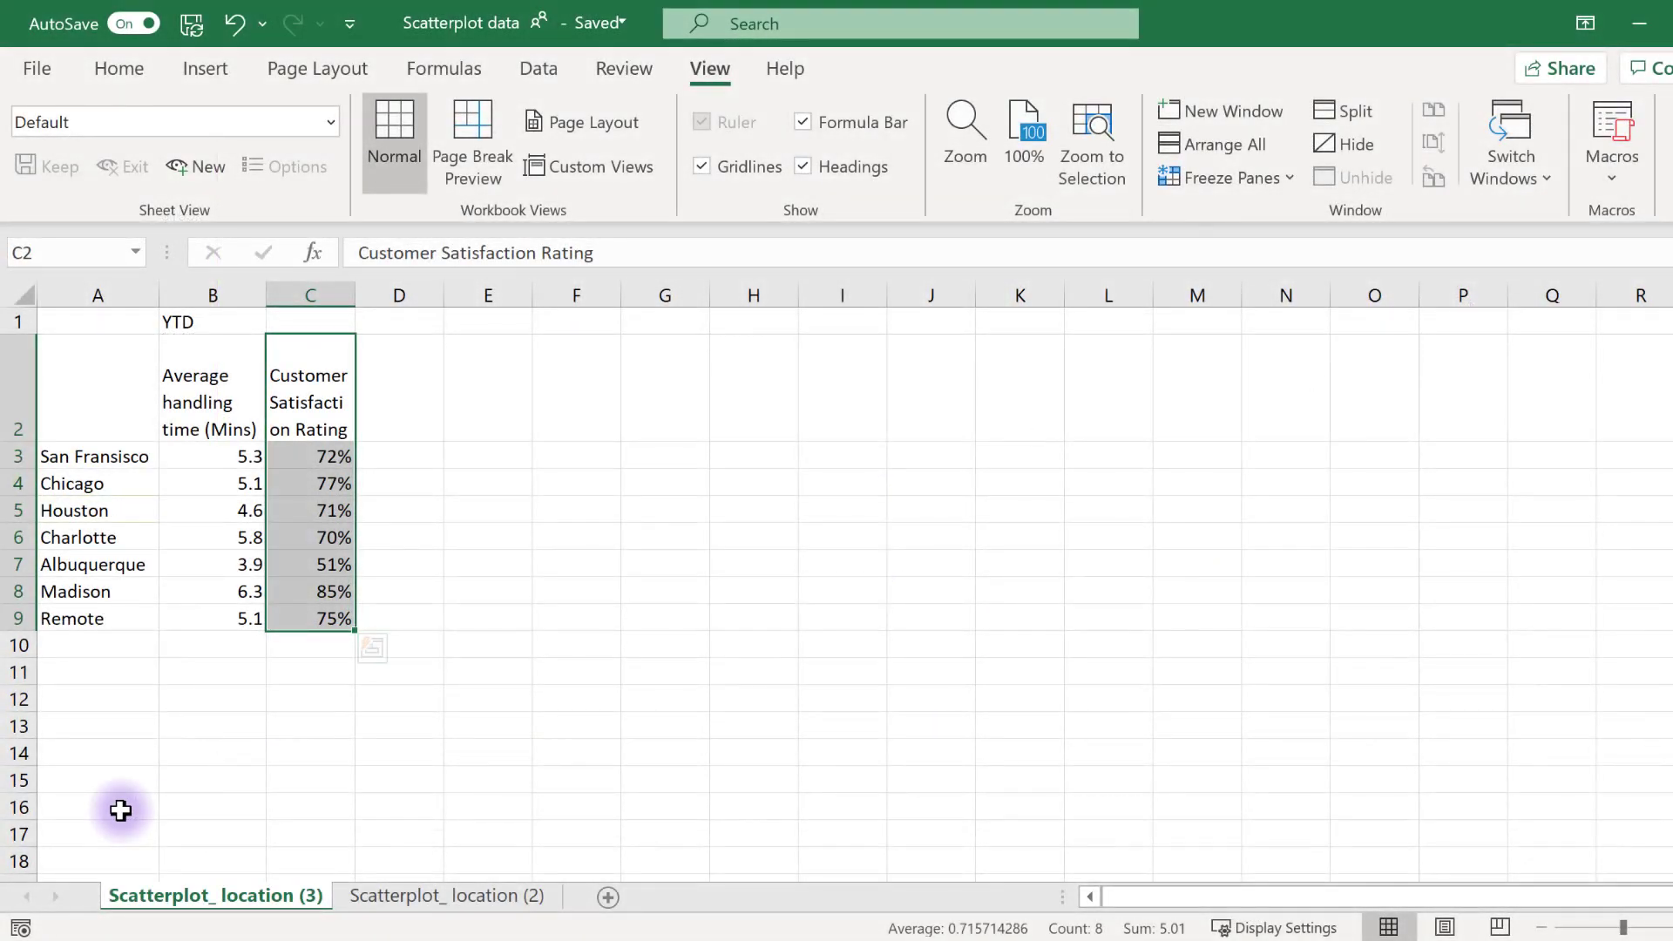
# Select only the handling-time and satisfaction values in B3:C9, leaving out headers and location names
pyautogui.click(121, 810)
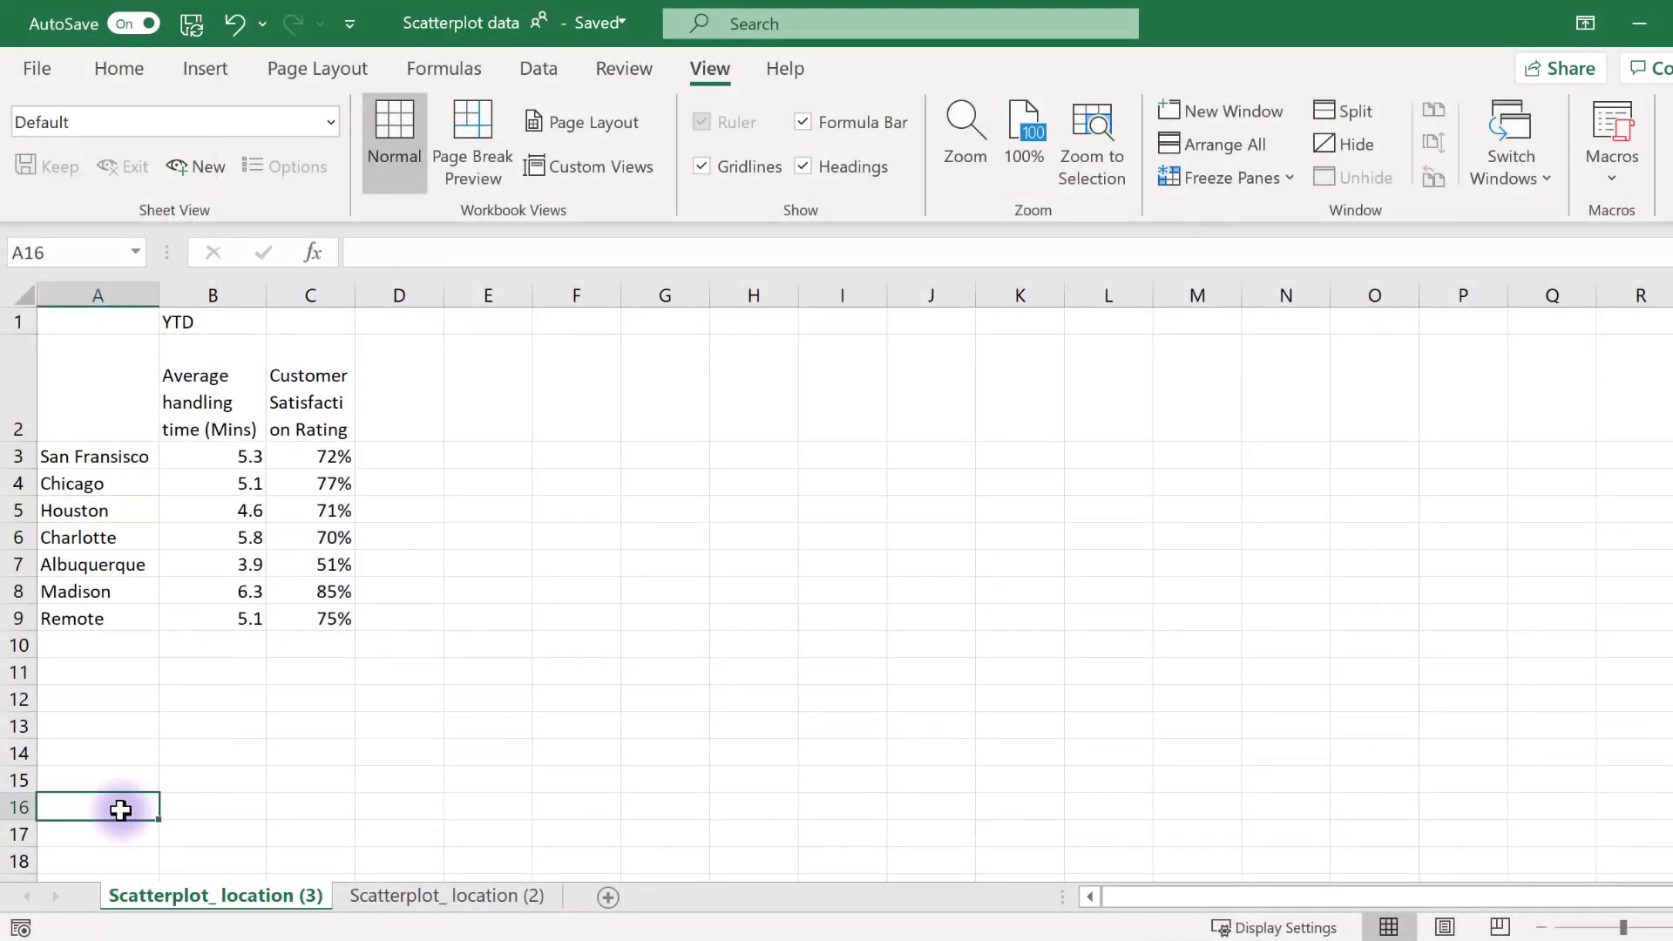
pyautogui.moveTo(61, 455); pyautogui.dragTo(39, 619)
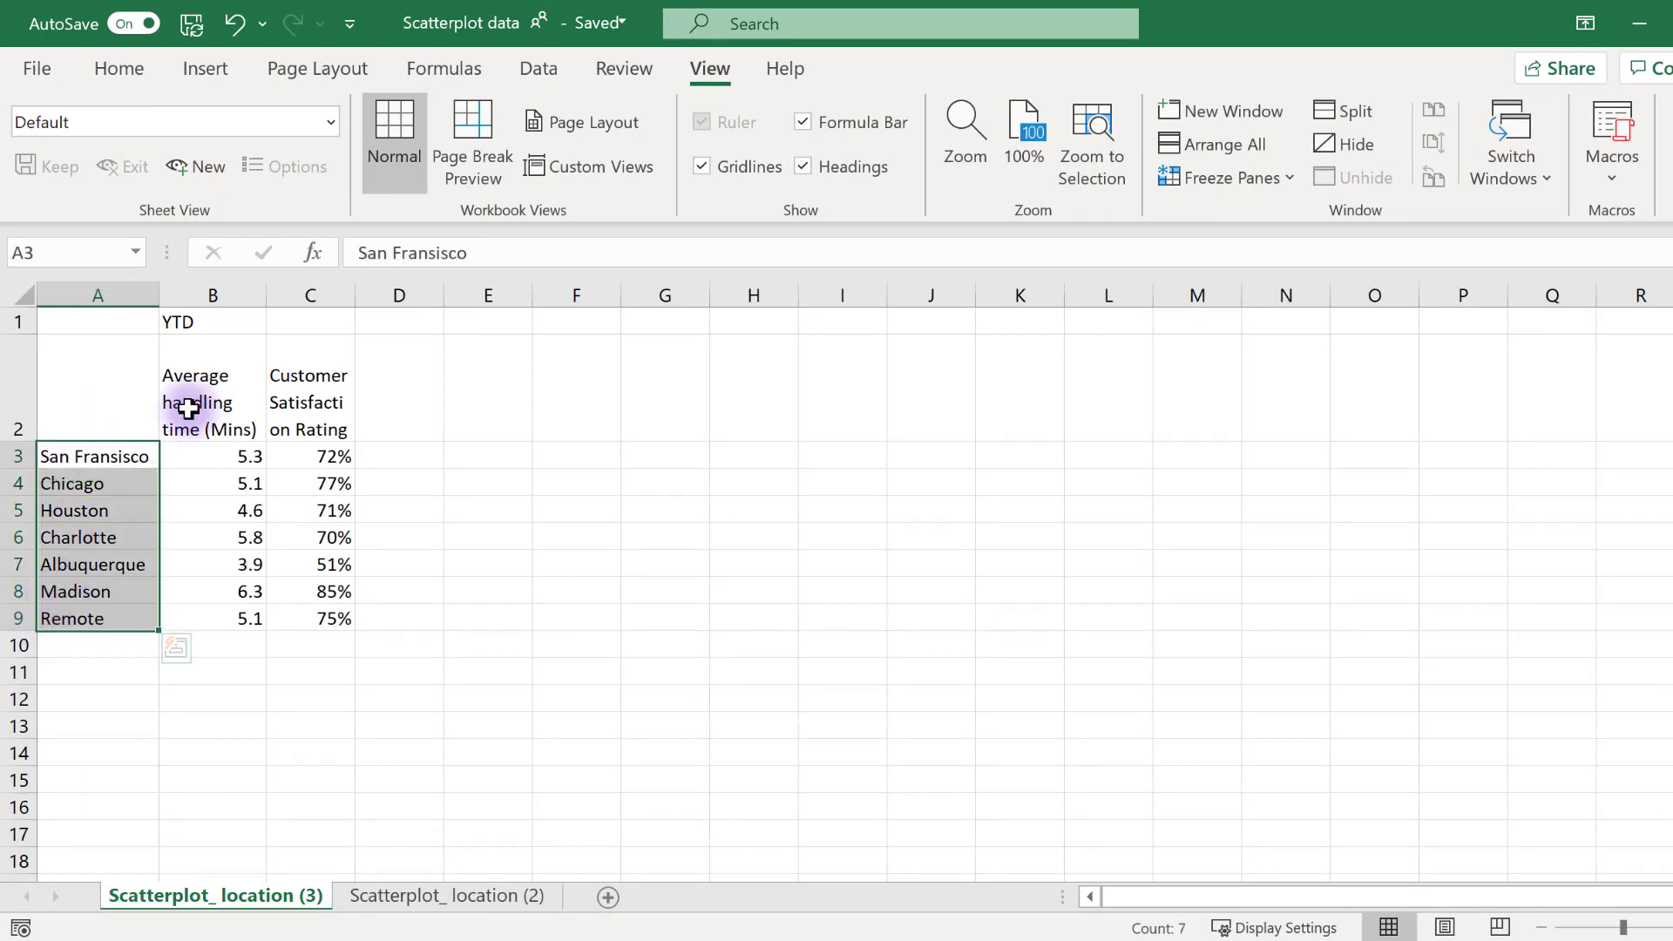
pyautogui.click(209, 375)
pyautogui.click(311, 384)
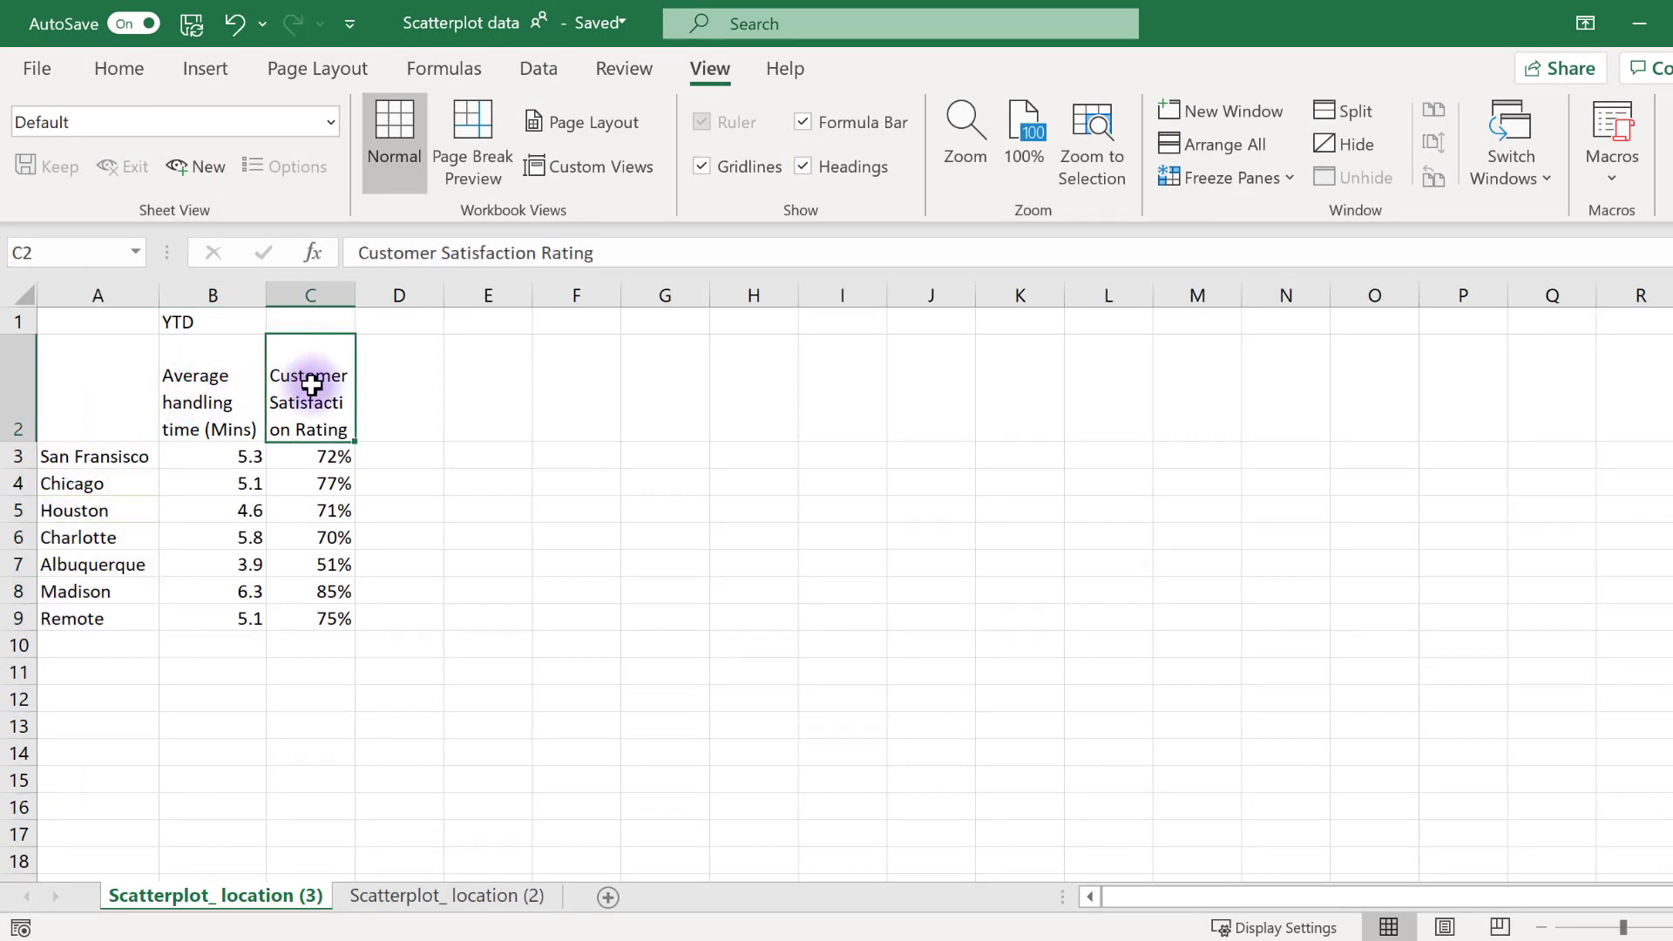
pyautogui.click(172, 808)
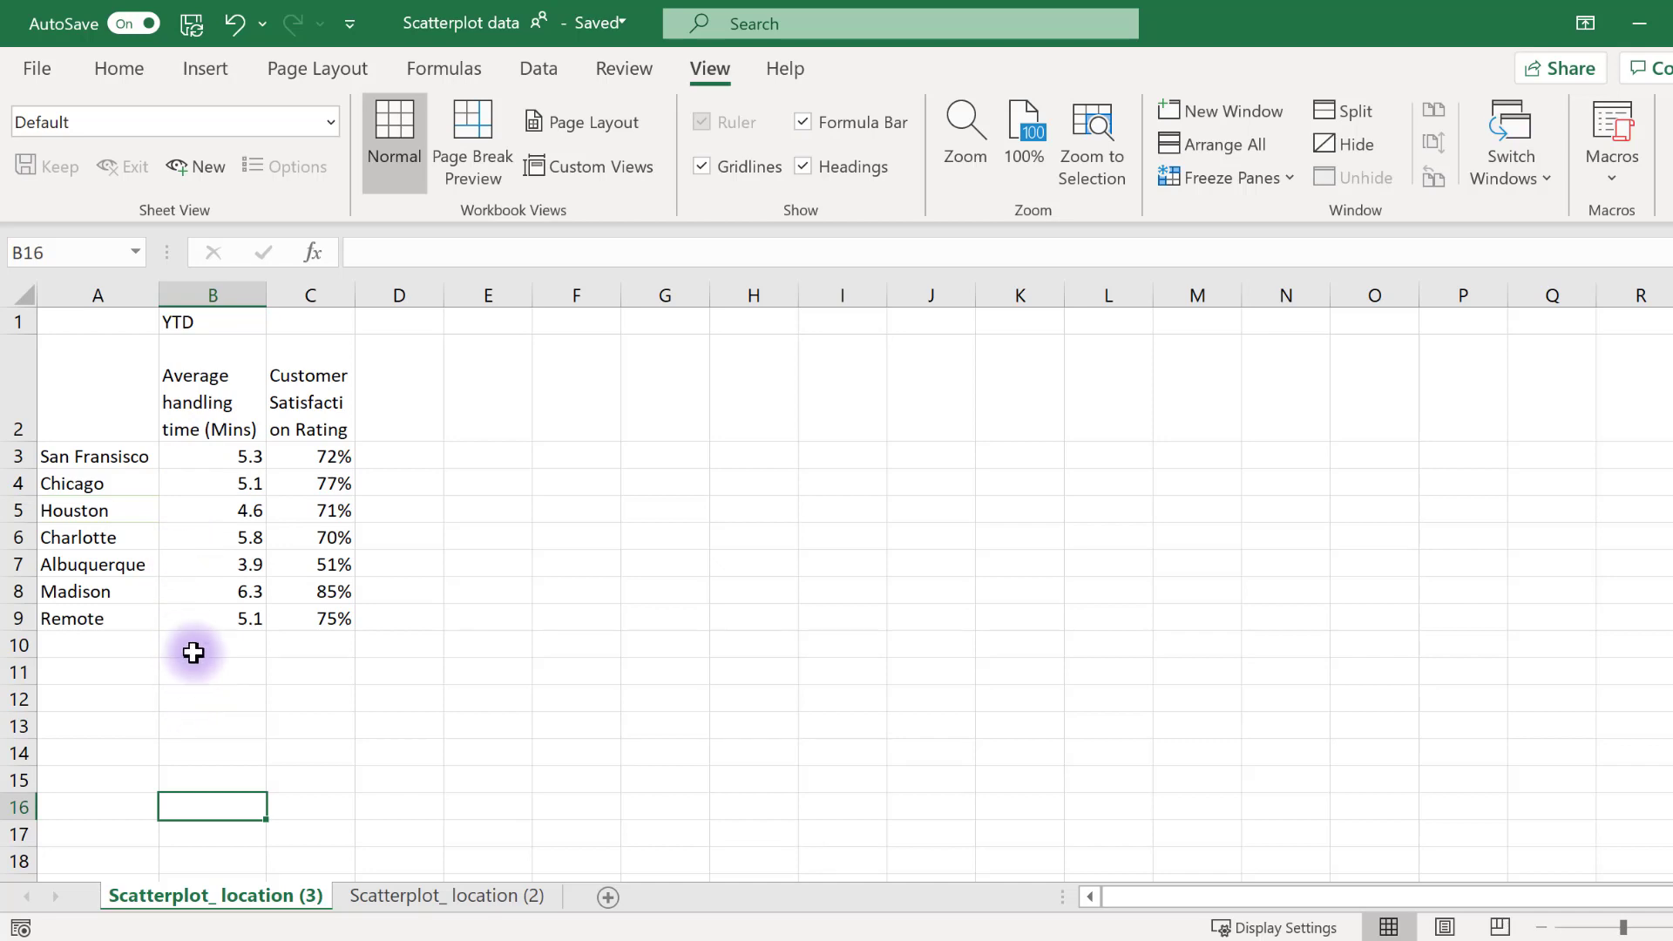
pyautogui.moveTo(194, 456); pyautogui.dragTo(269, 609)
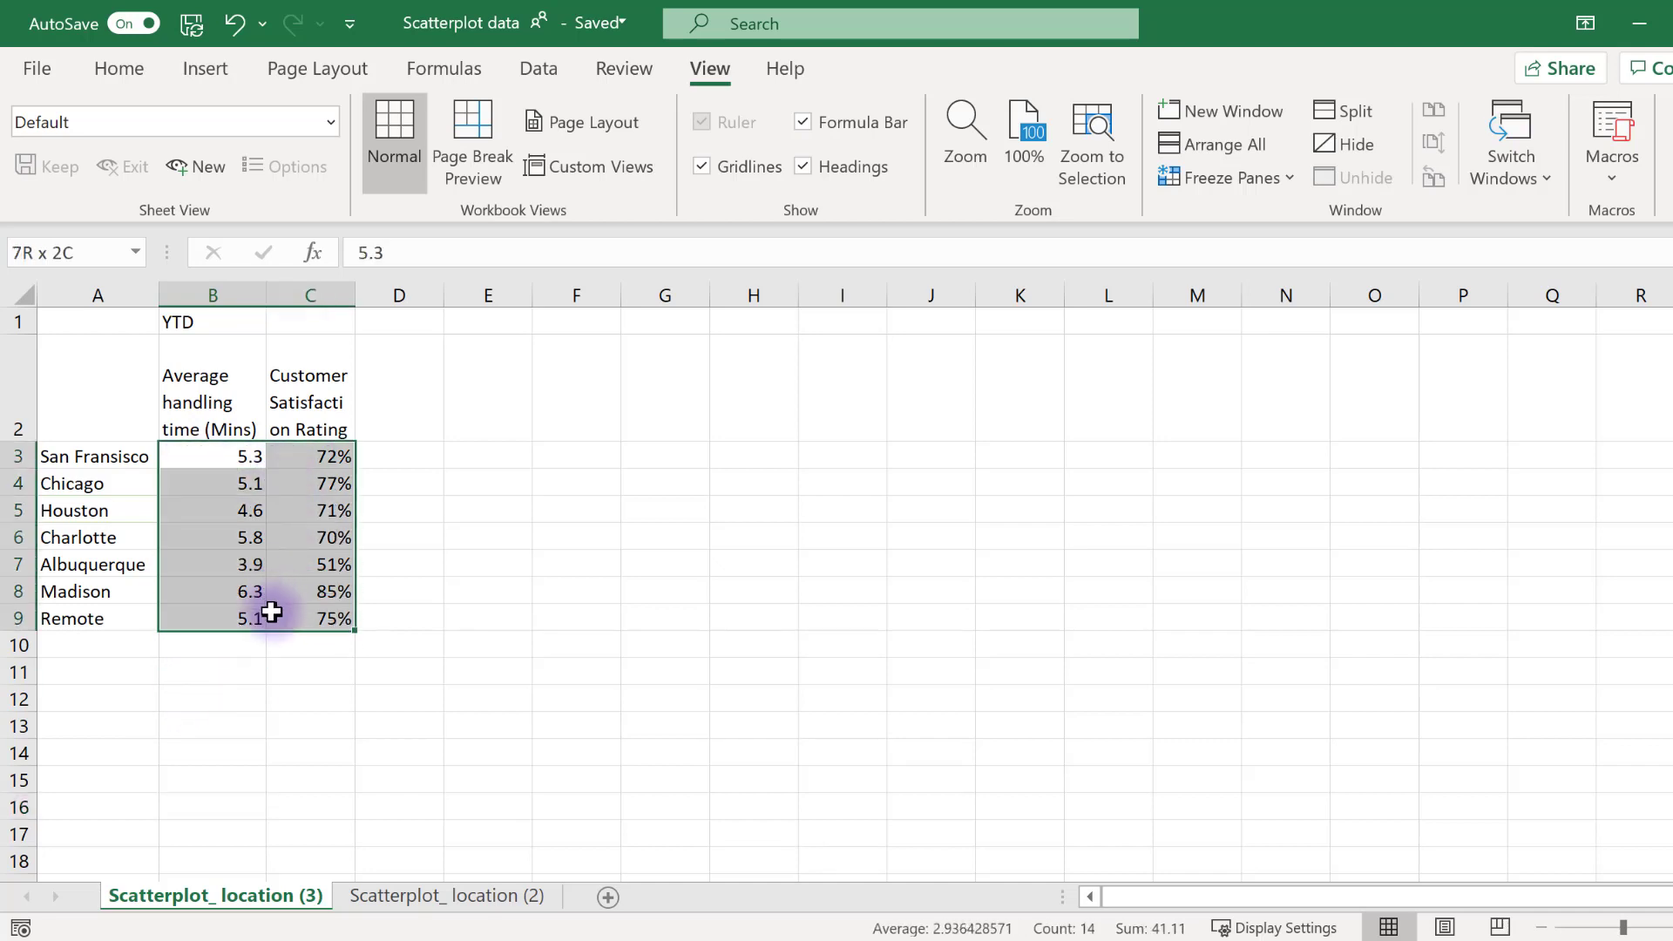
# Insert a plain scatter chart of the selected values
pyautogui.click(206, 68)
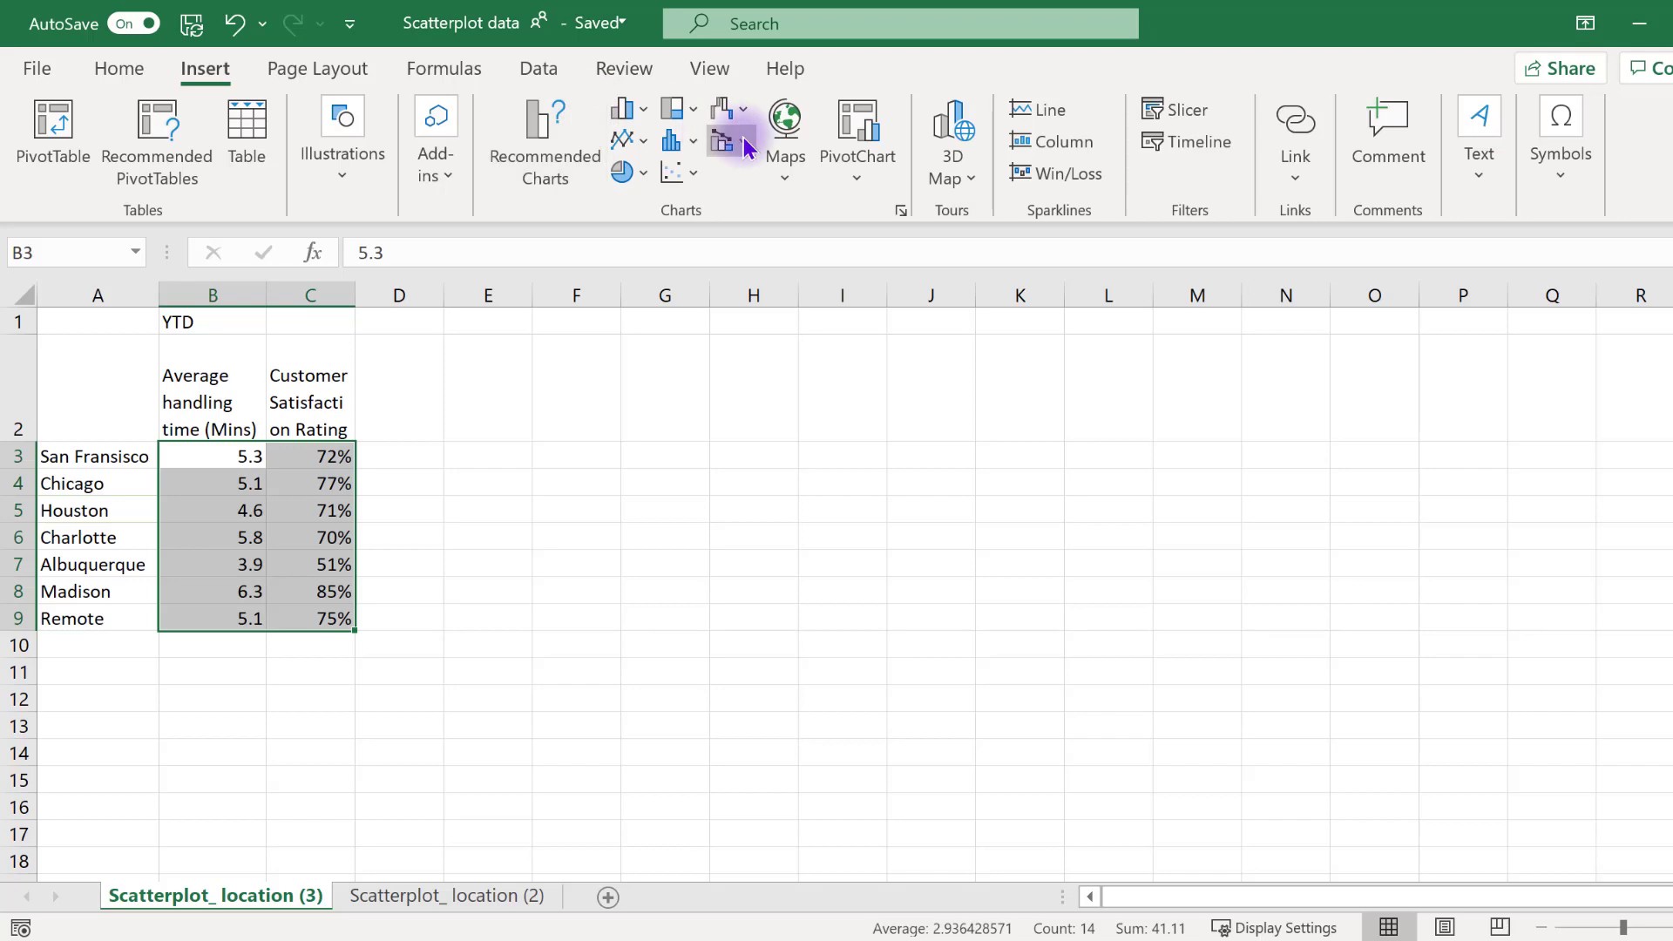
pyautogui.click(672, 174)
pyautogui.click(676, 266)
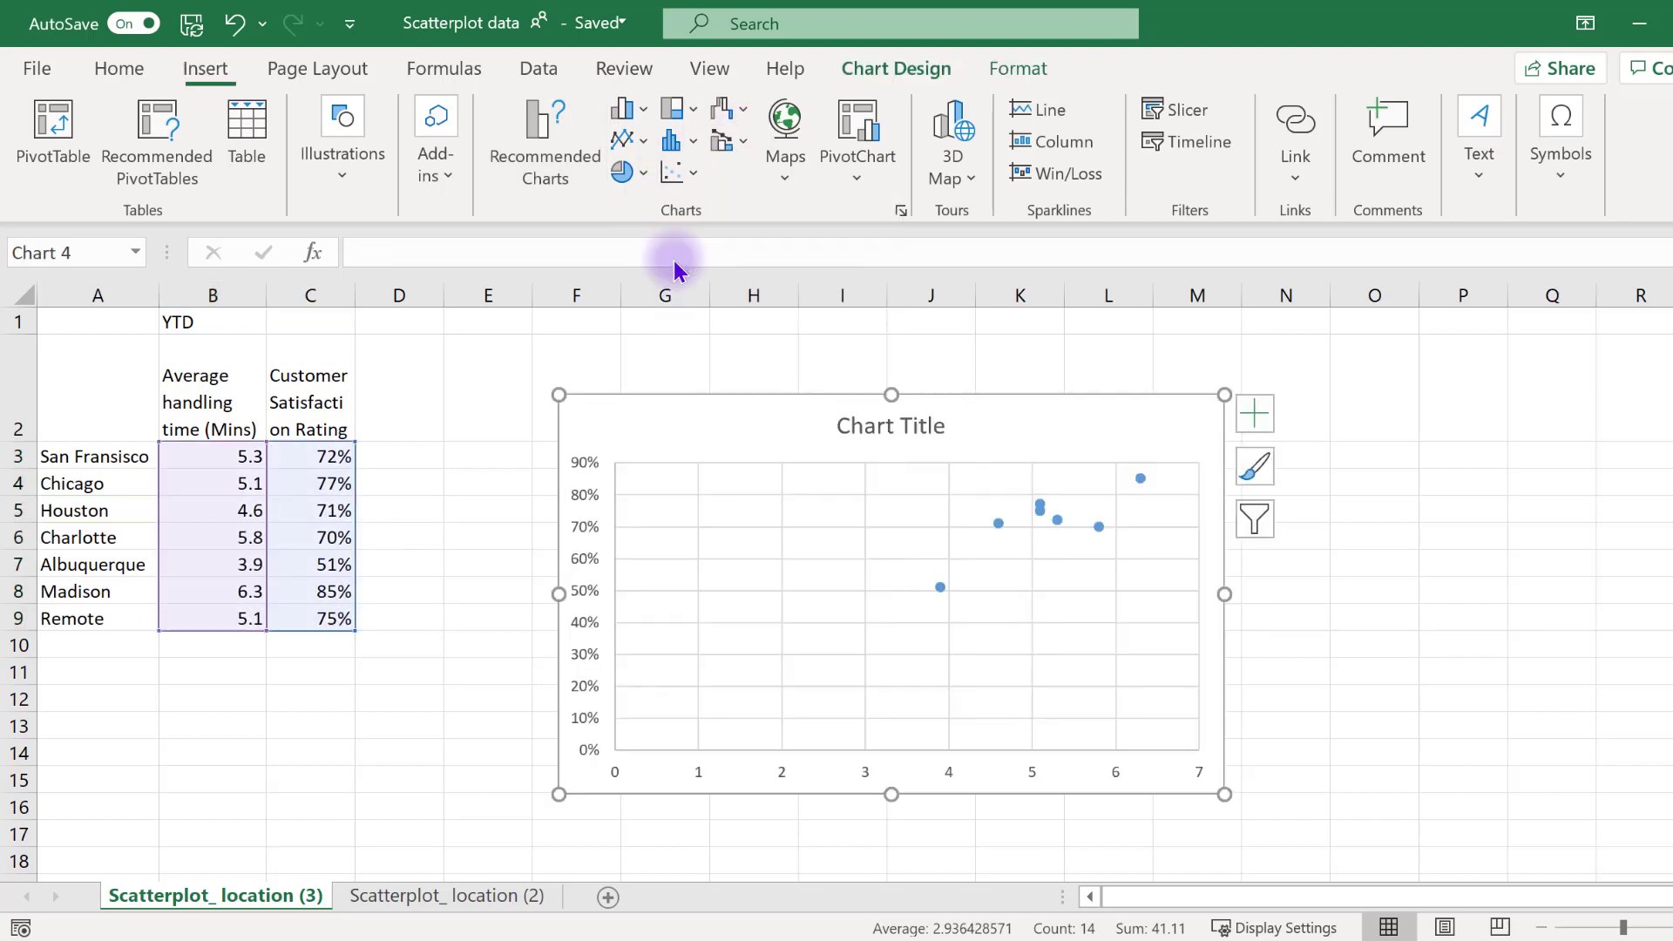
# Enlarge the chart and bring up Format Axis for the vertical axis
pyautogui.click(914, 592)
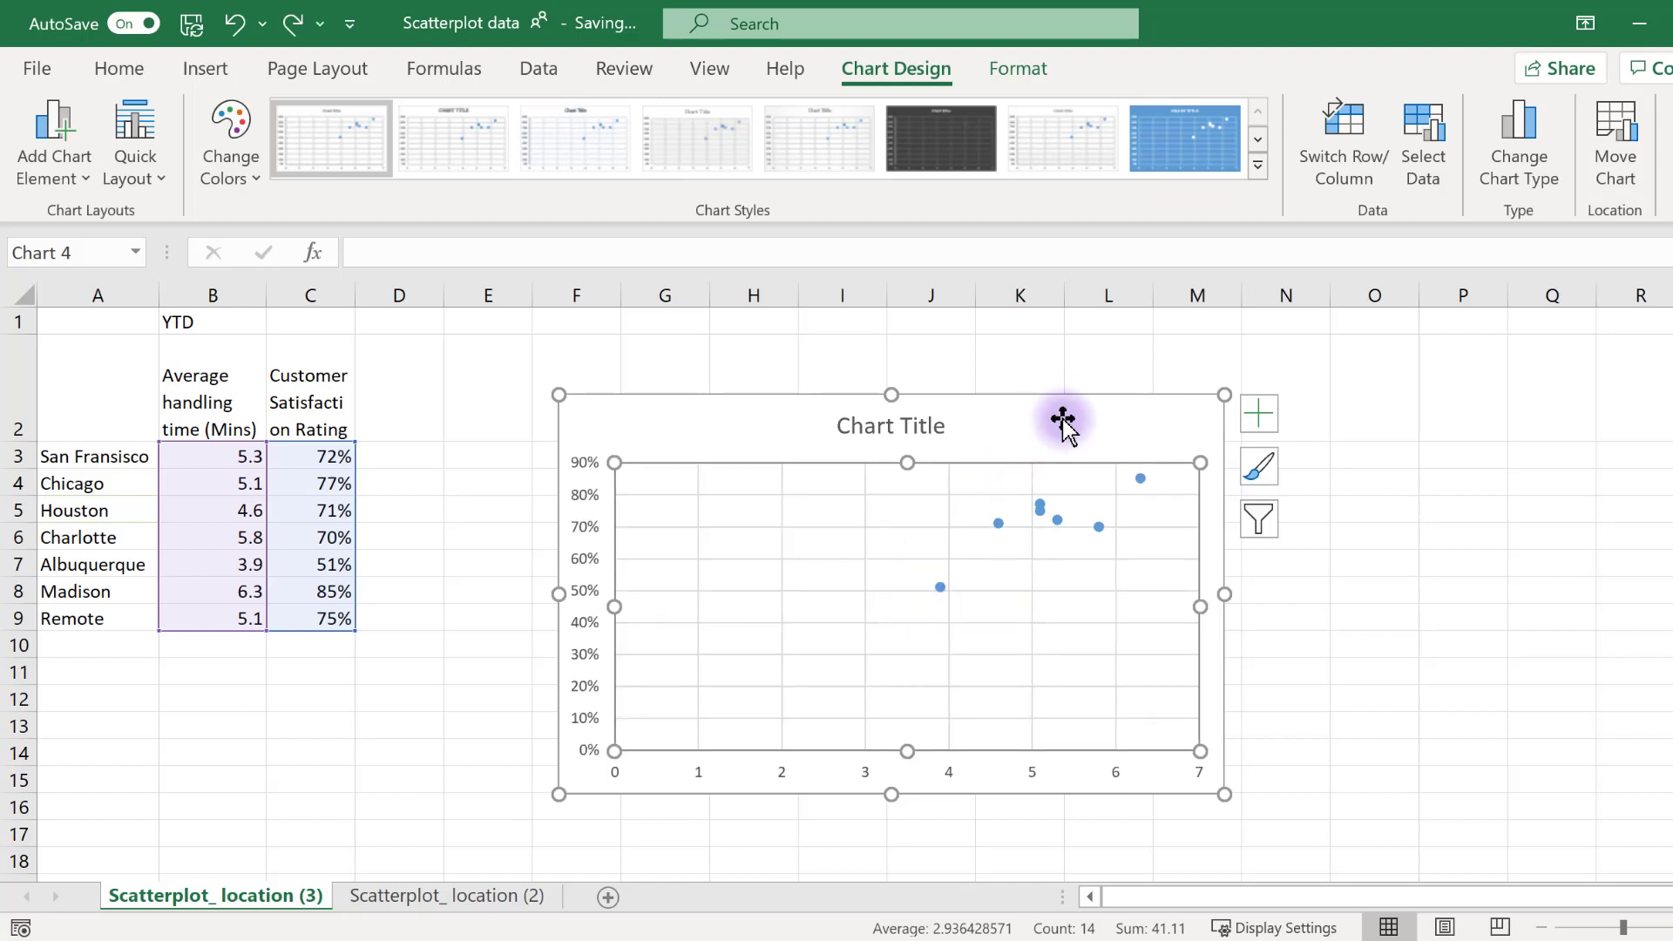
pyautogui.moveTo(1224, 394); pyautogui.dragTo(1371, 324)
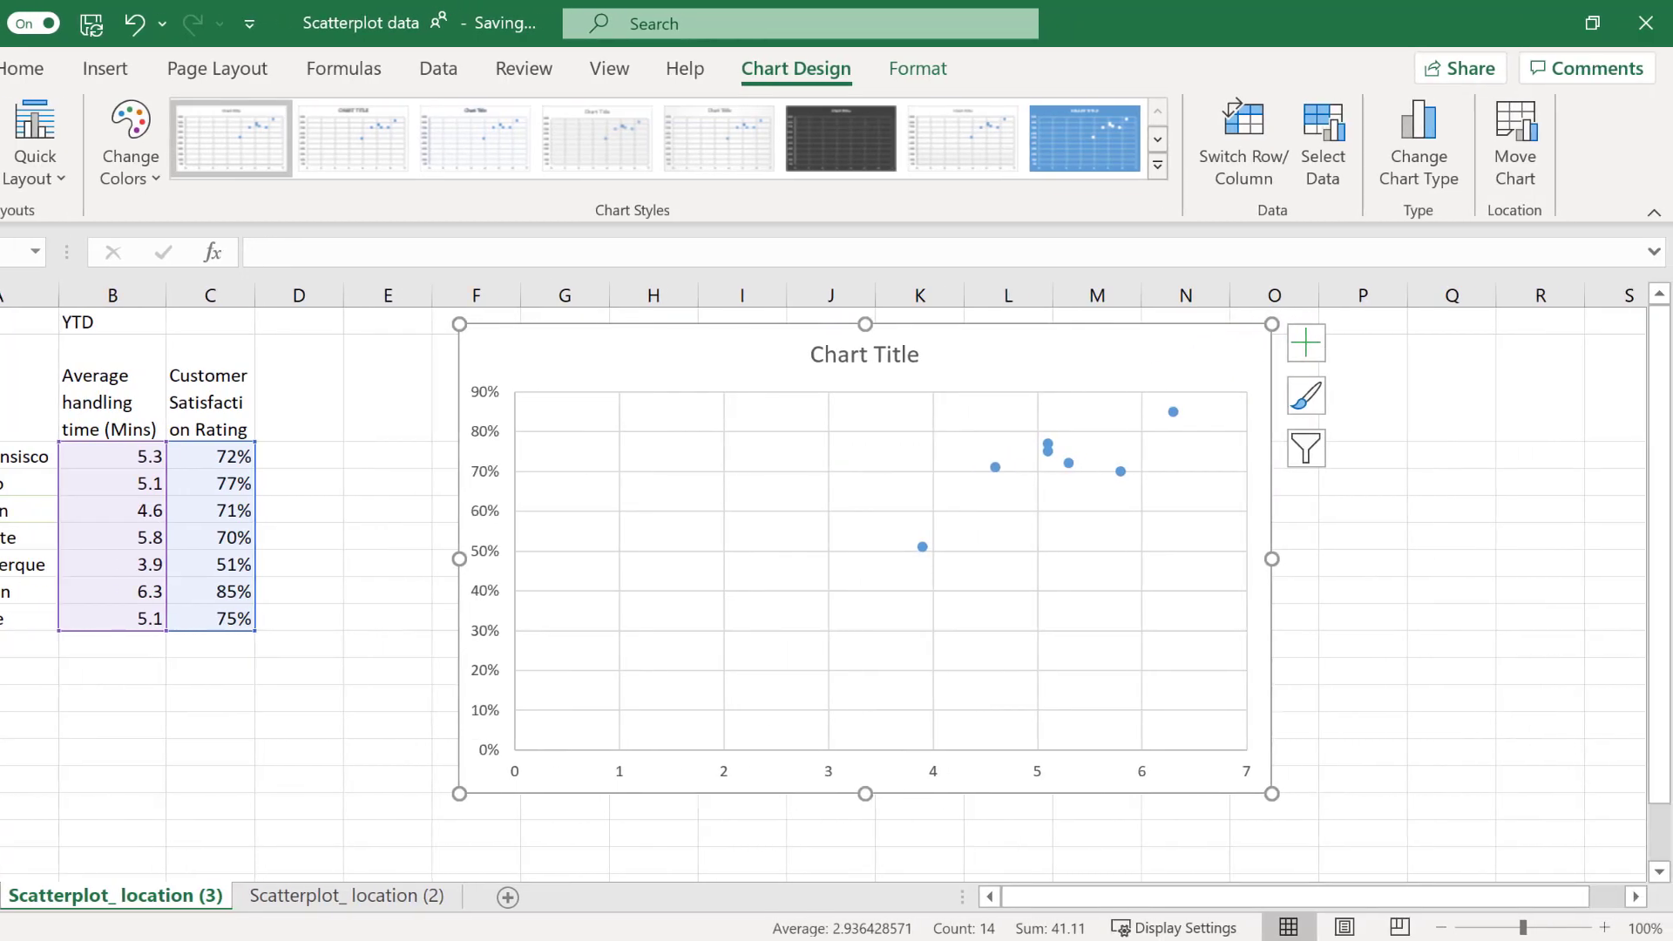
pyautogui.moveTo(558, 794); pyautogui.dragTo(482, 817)
pyautogui.doubleClick(510, 646)
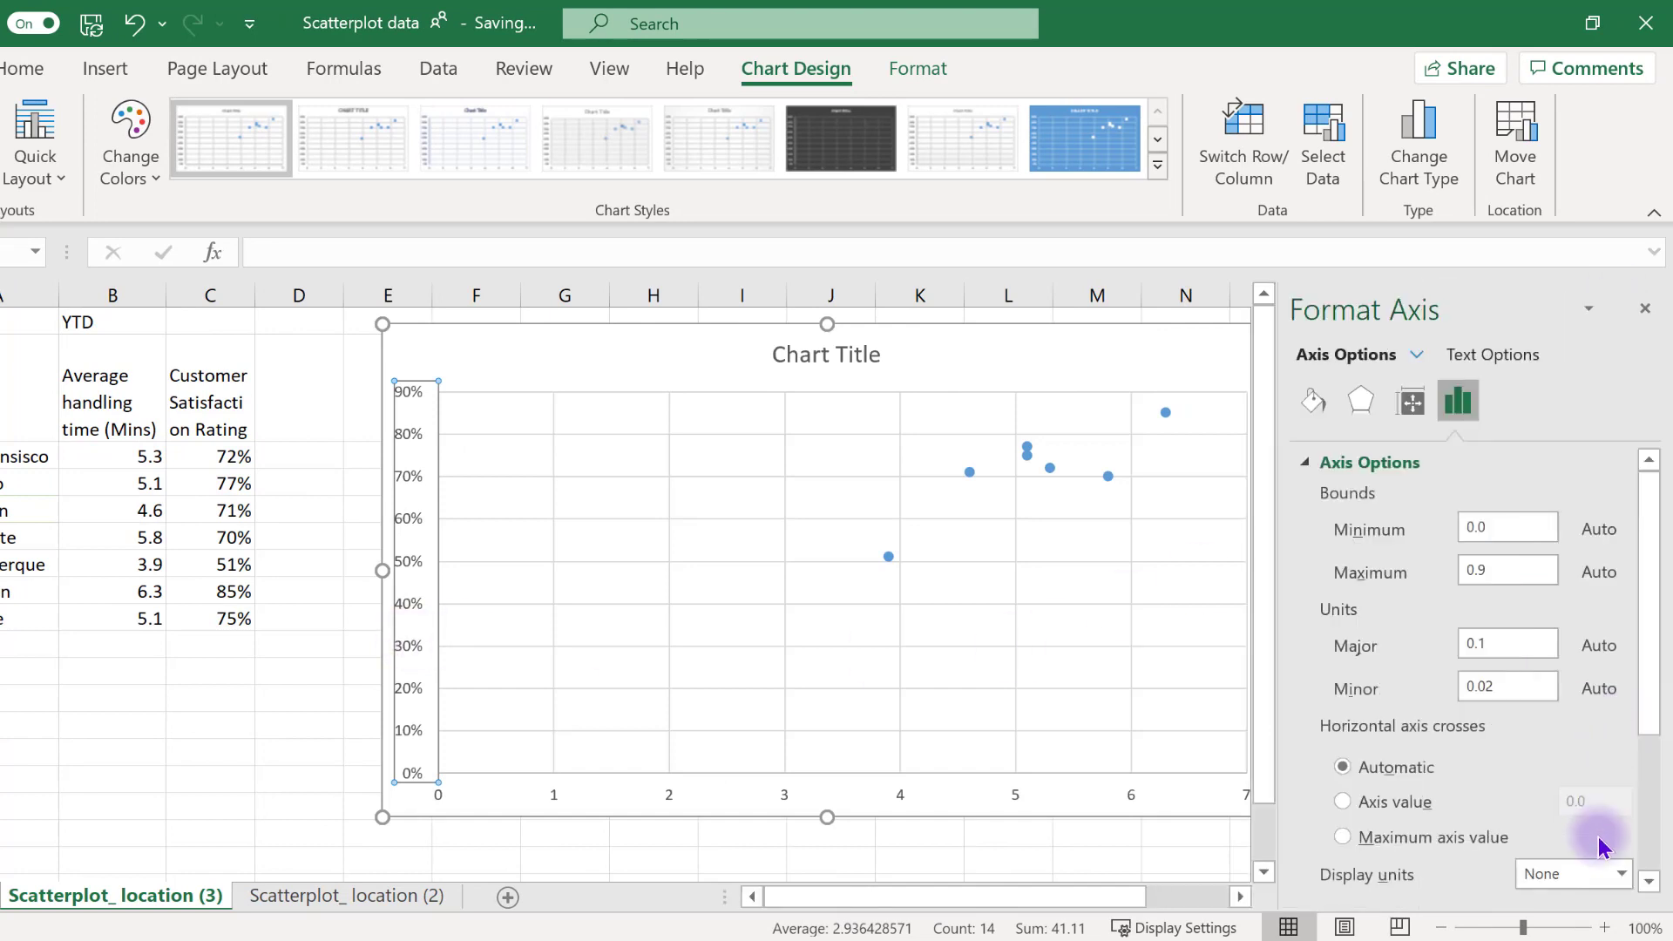
# Set the vertical axis minimum bound to 0.3 so satisfaction starts at 30%
pyautogui.rightClick(410, 521)
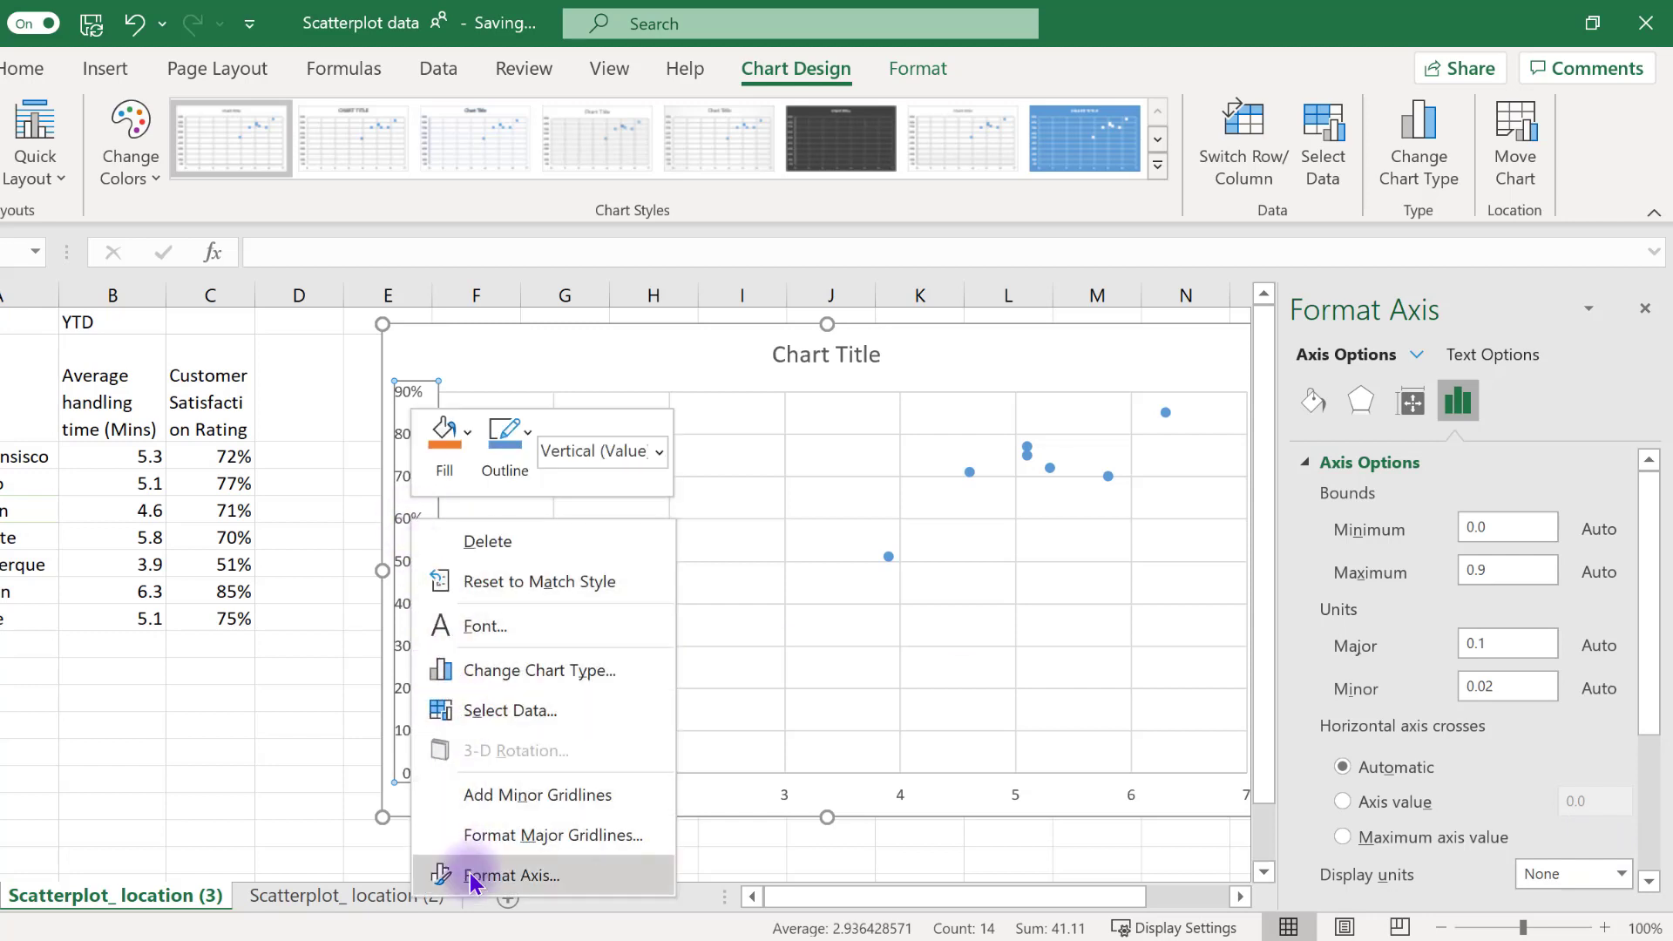
pyautogui.click(1467, 401)
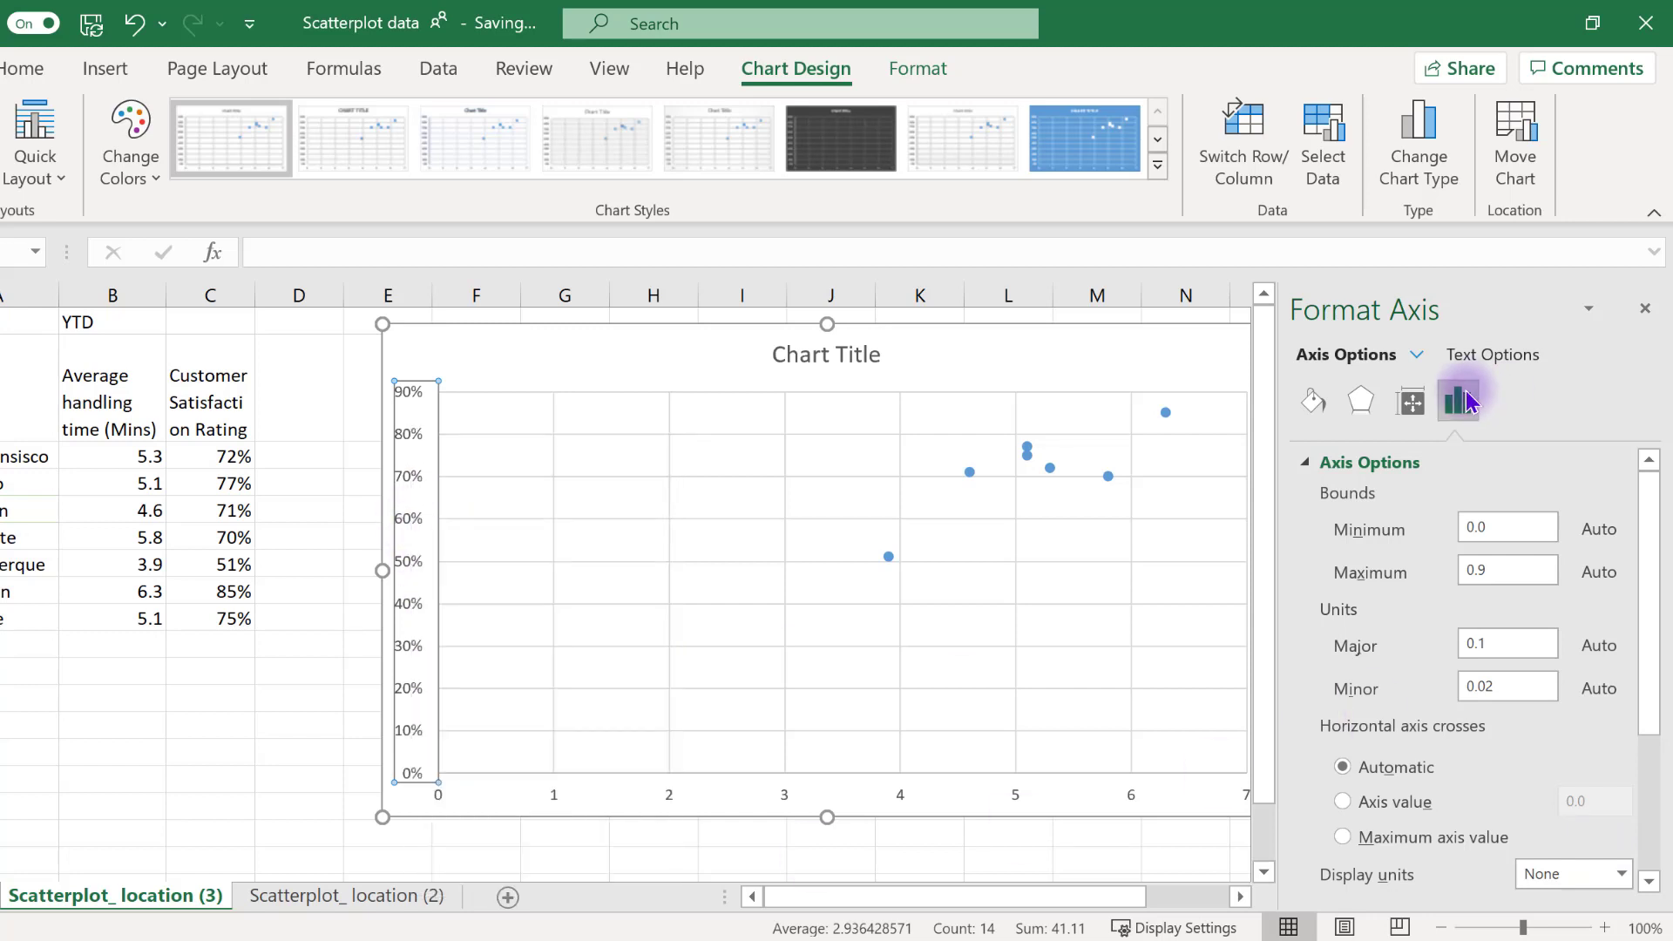
pyautogui.click(1301, 464)
pyautogui.click(1301, 462)
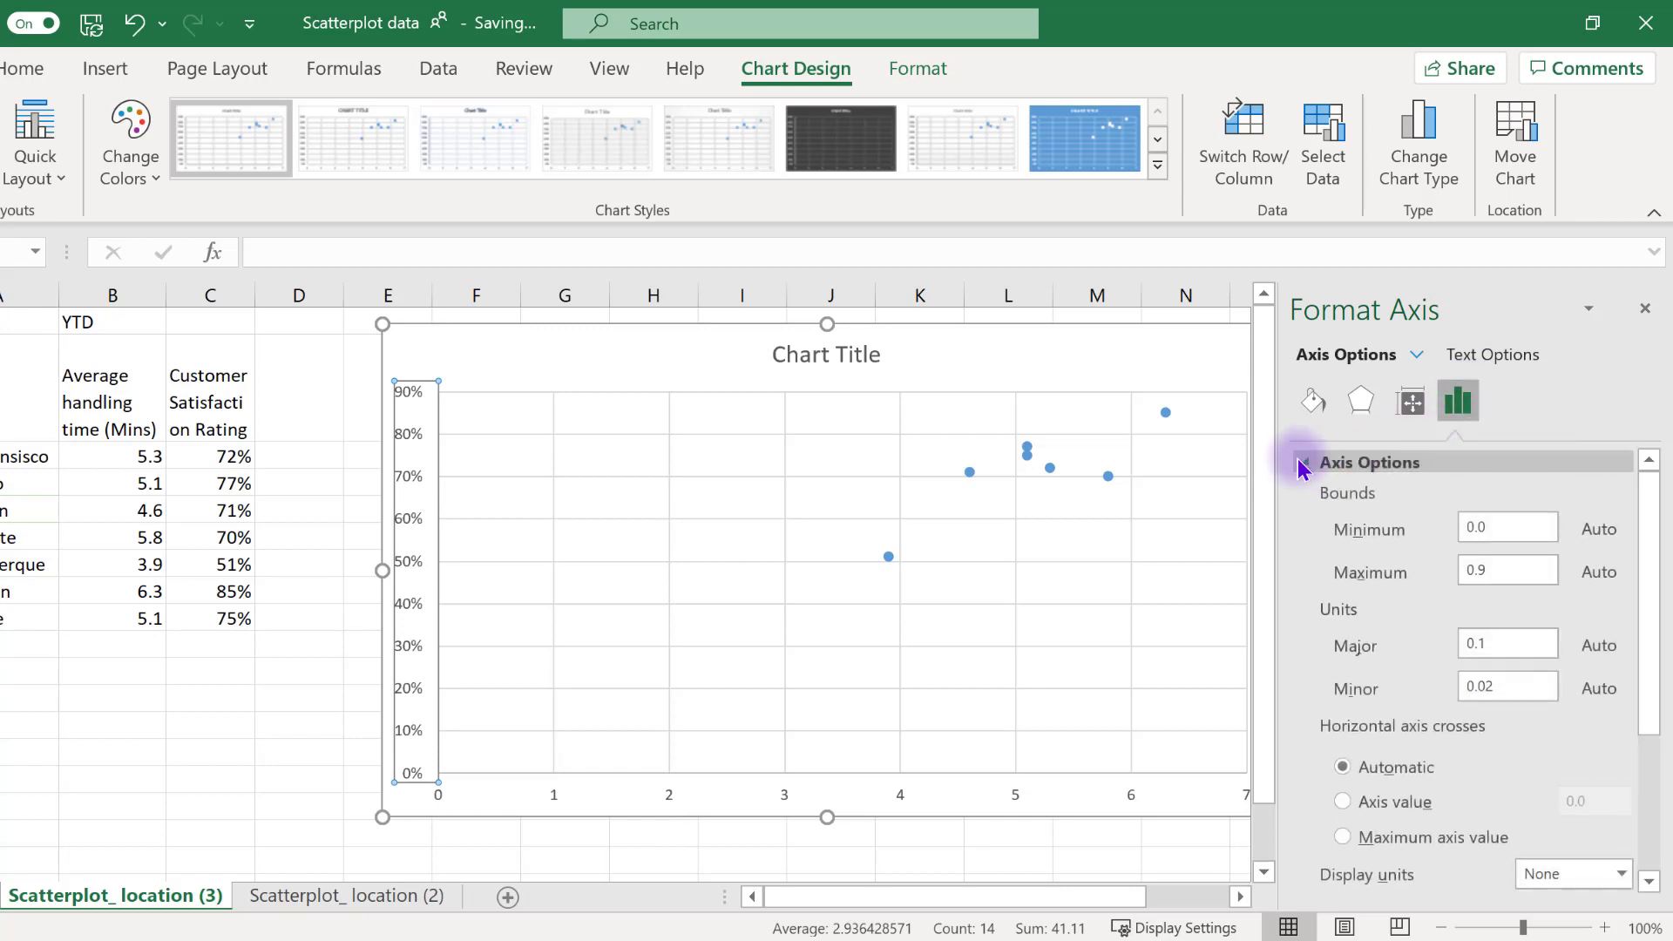
pyautogui.click(1519, 574)
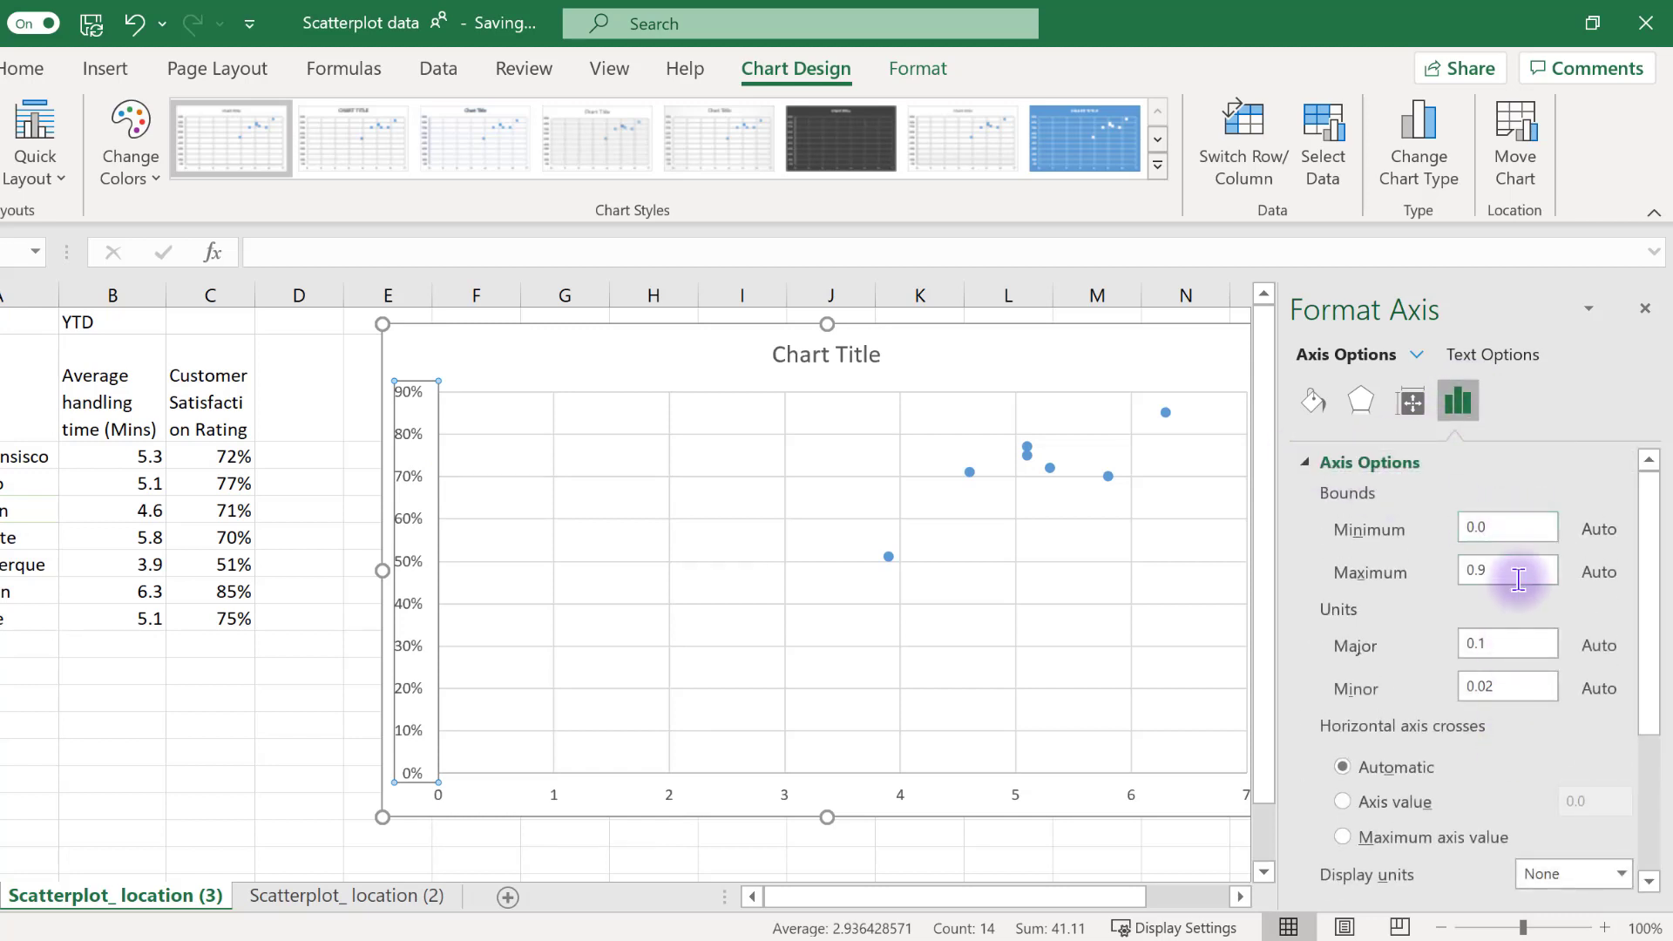
pyautogui.click(1520, 527)
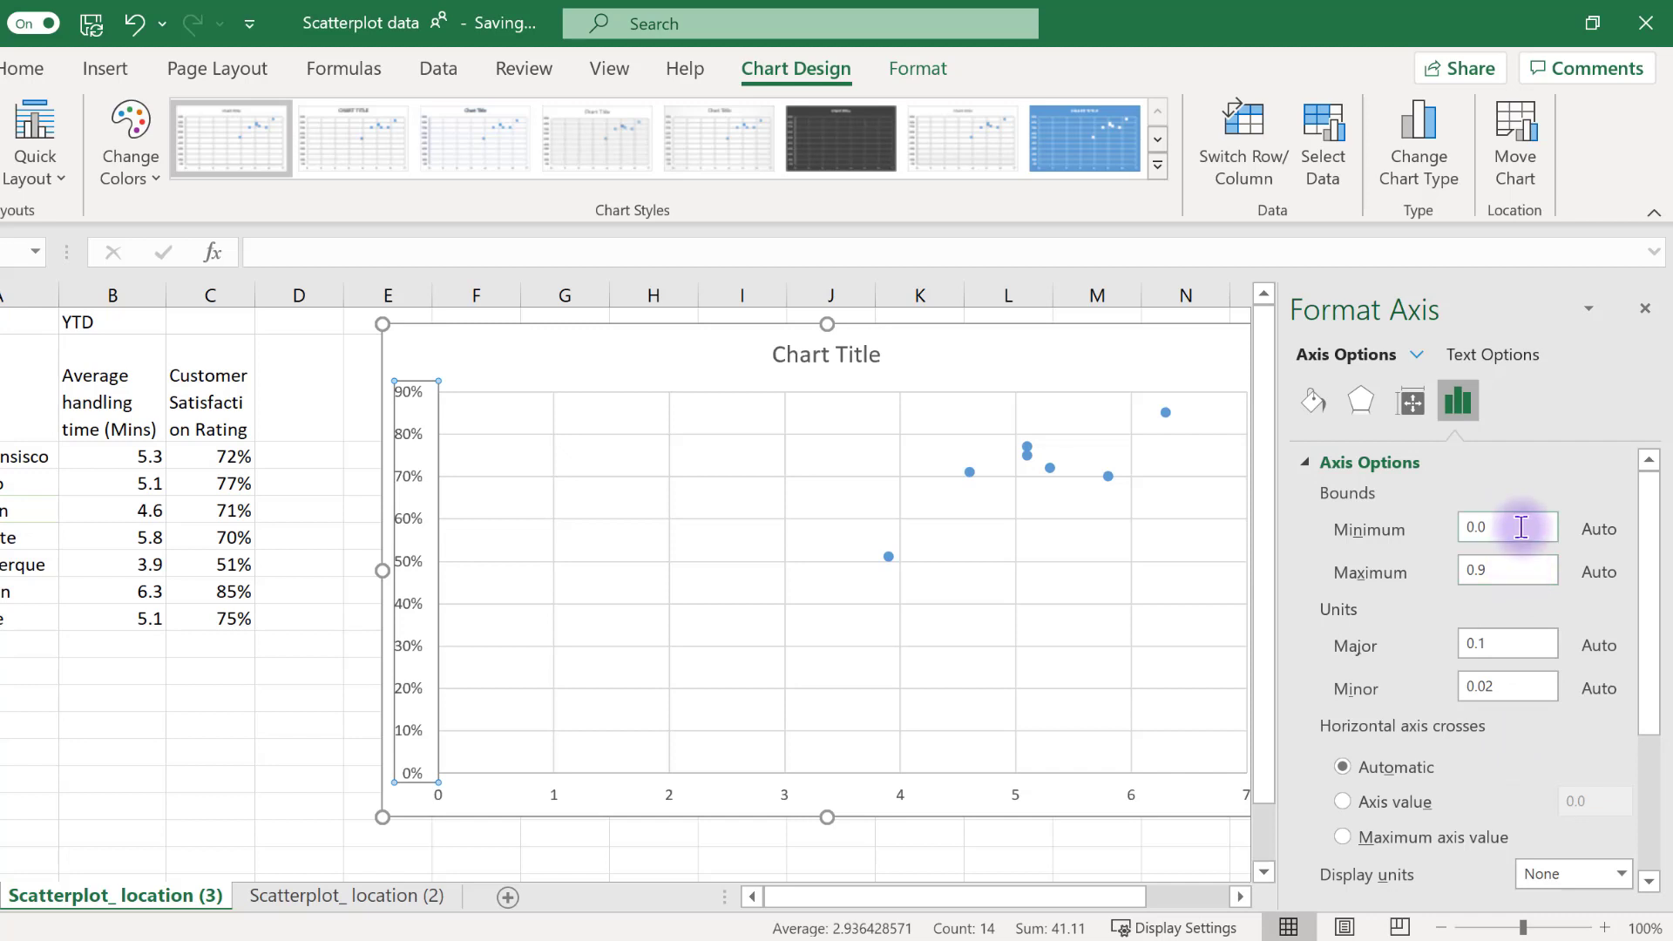
pyautogui.click(1520, 570)
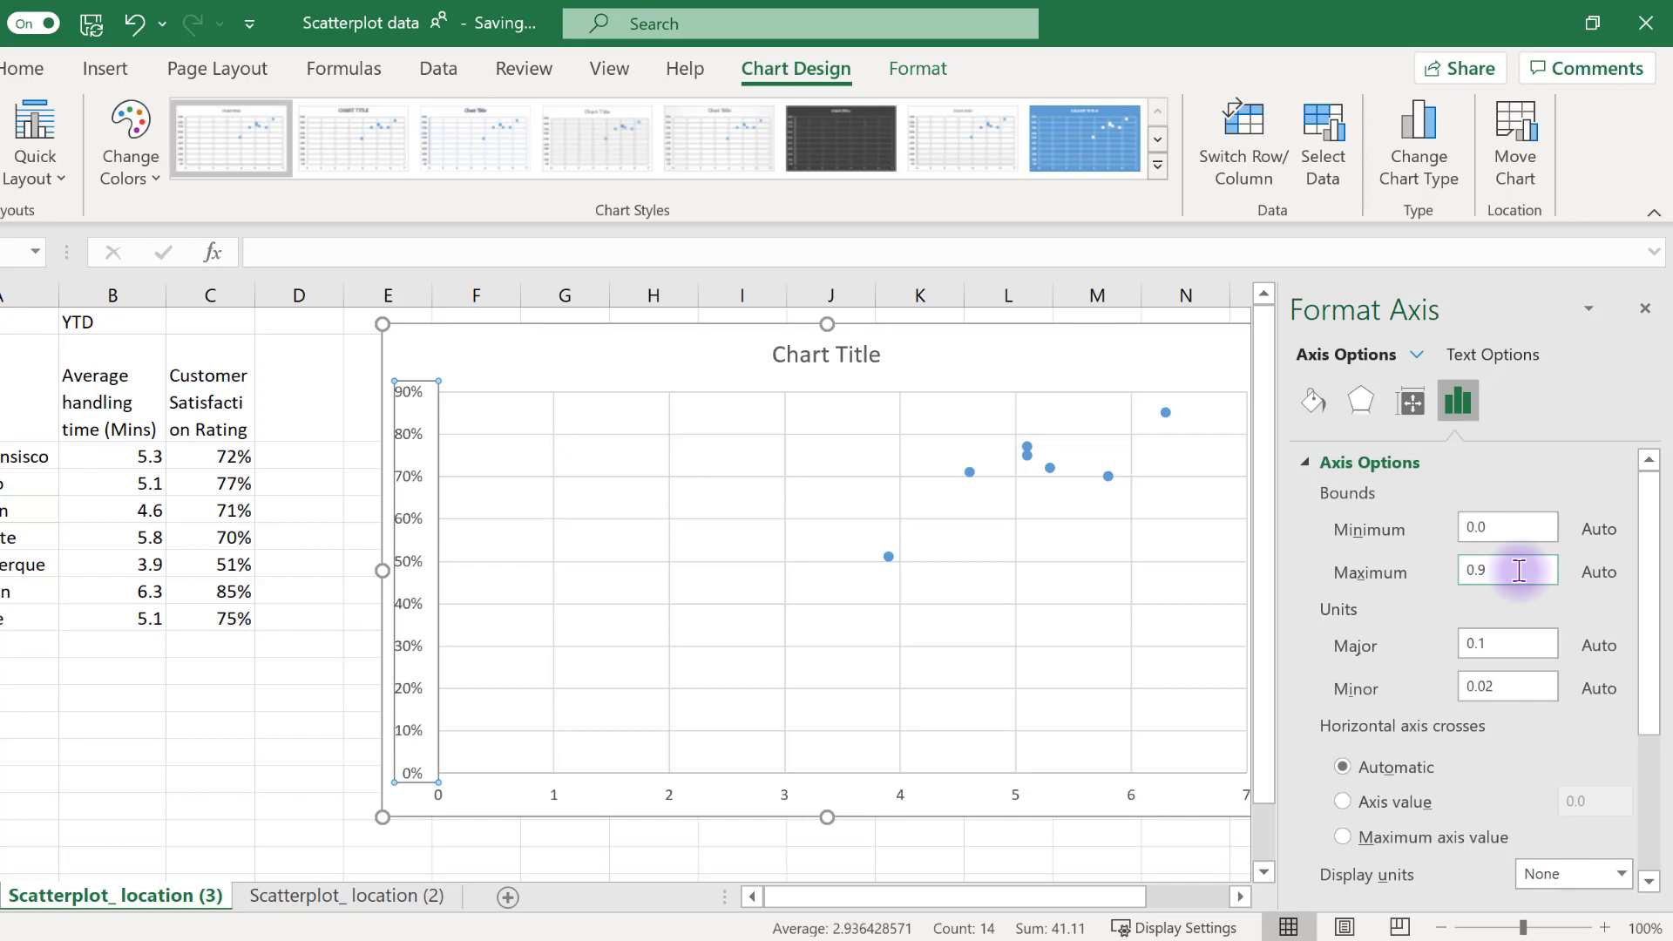
pyautogui.click(1488, 526)
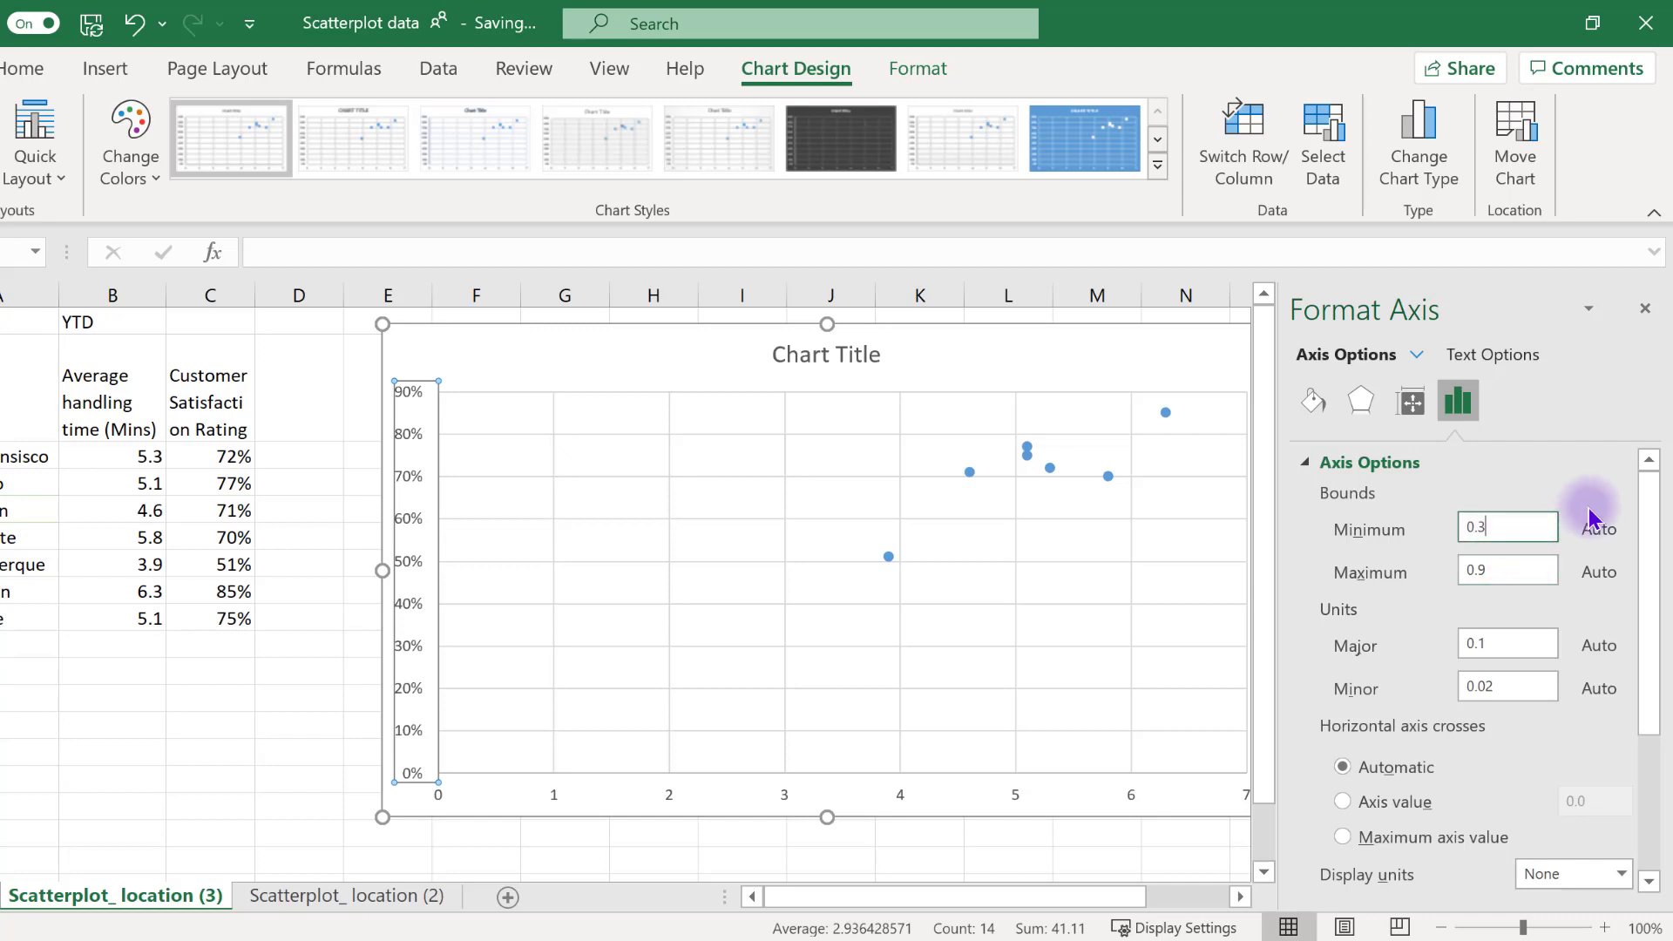
pyautogui.press('Return')
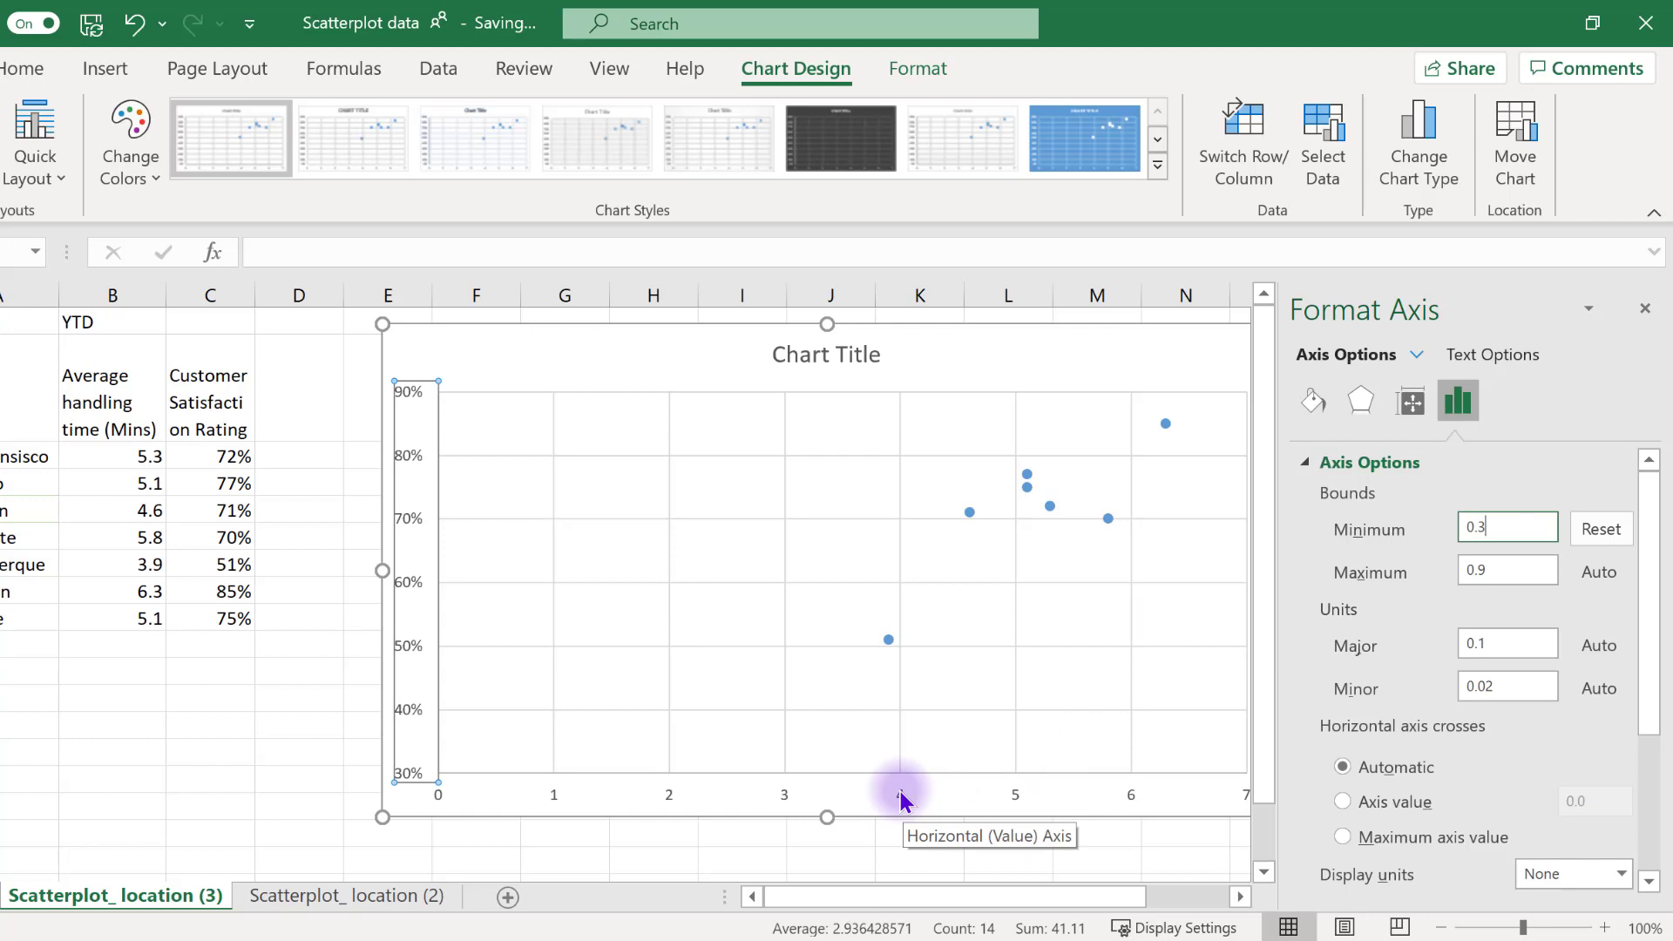
# Set the handling-time axis minimum to 3
pyautogui.click(901, 790)
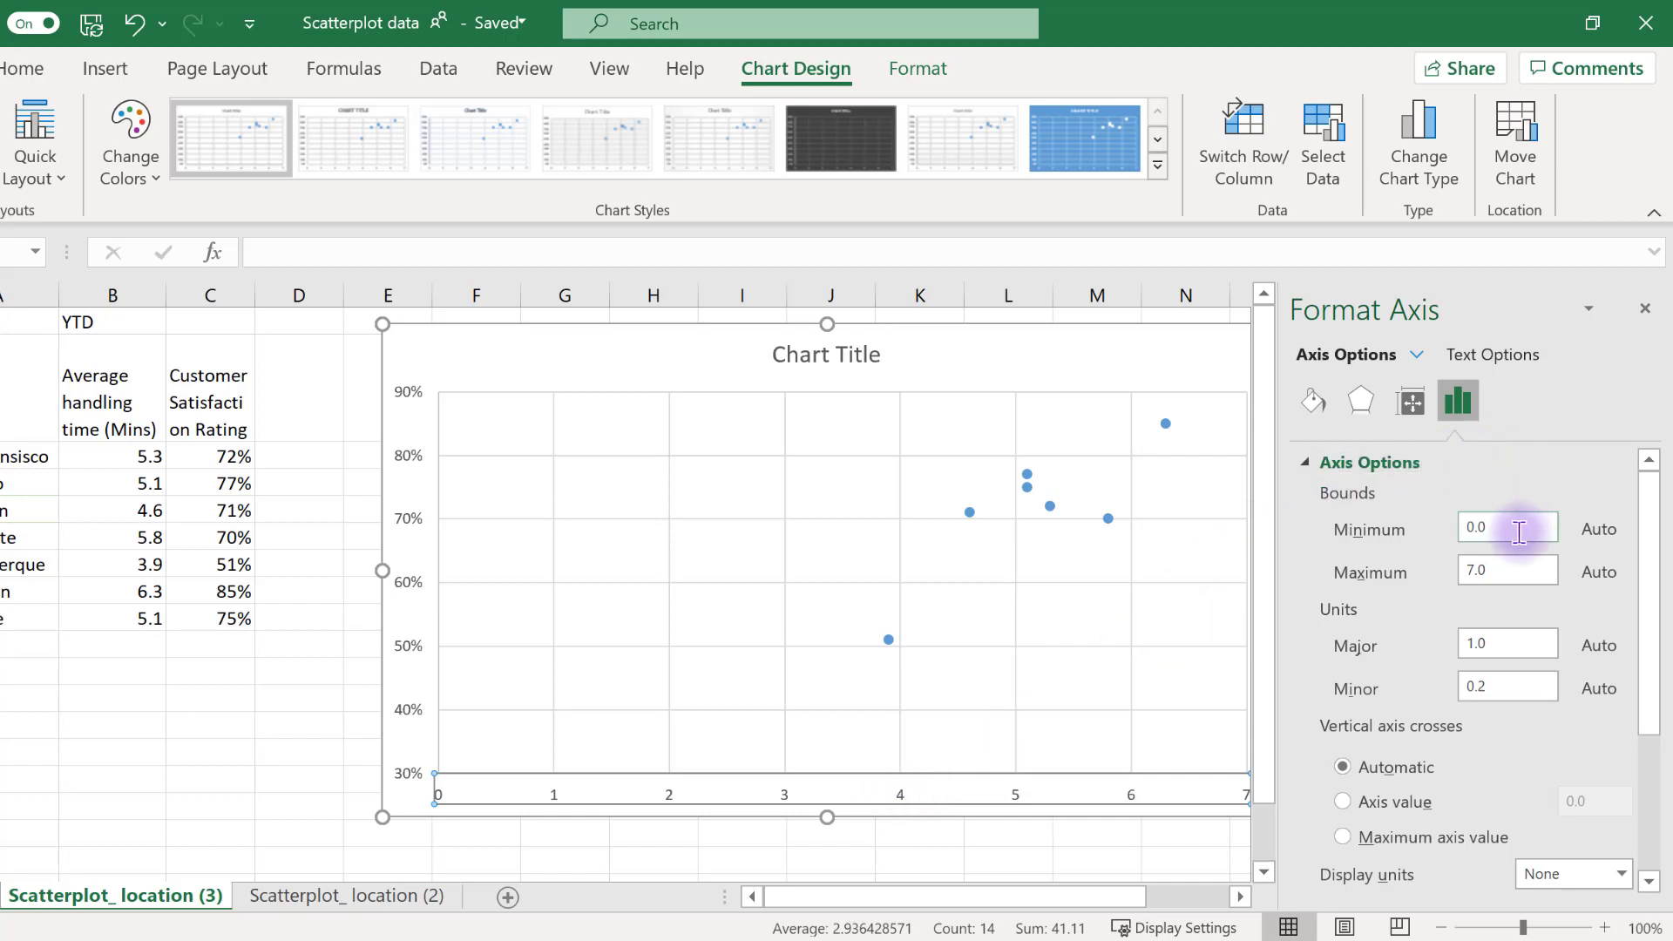
pyautogui.moveTo(1518, 531); pyautogui.dragTo(1437, 527)
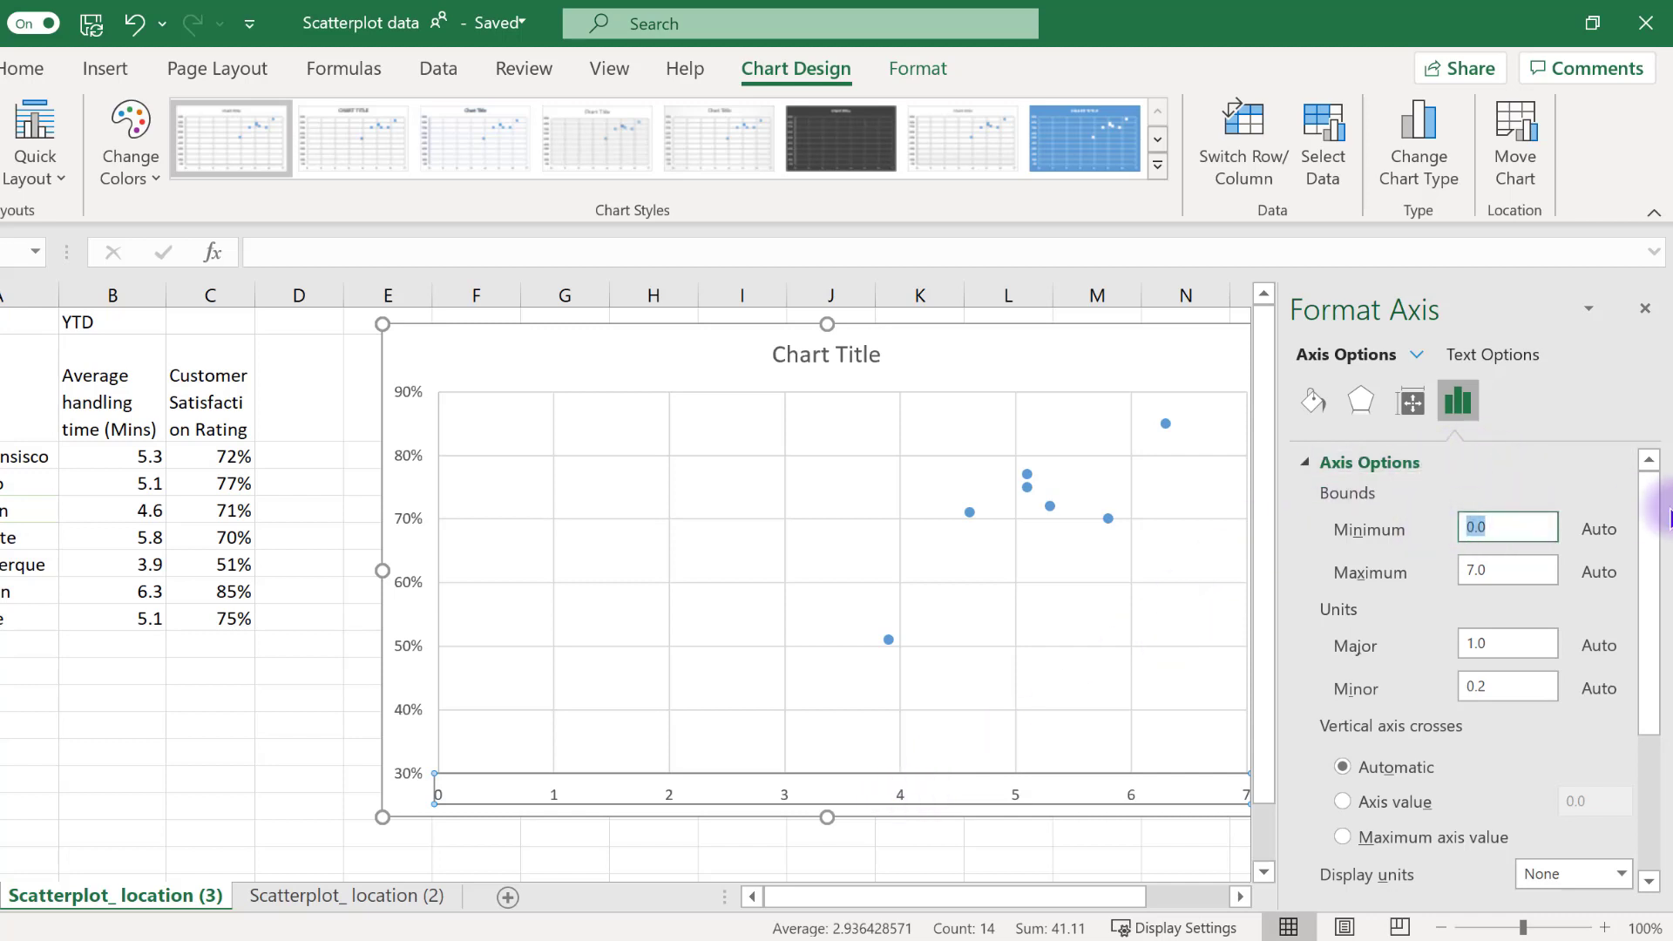
pyautogui.write('3')
pyautogui.press('Return')
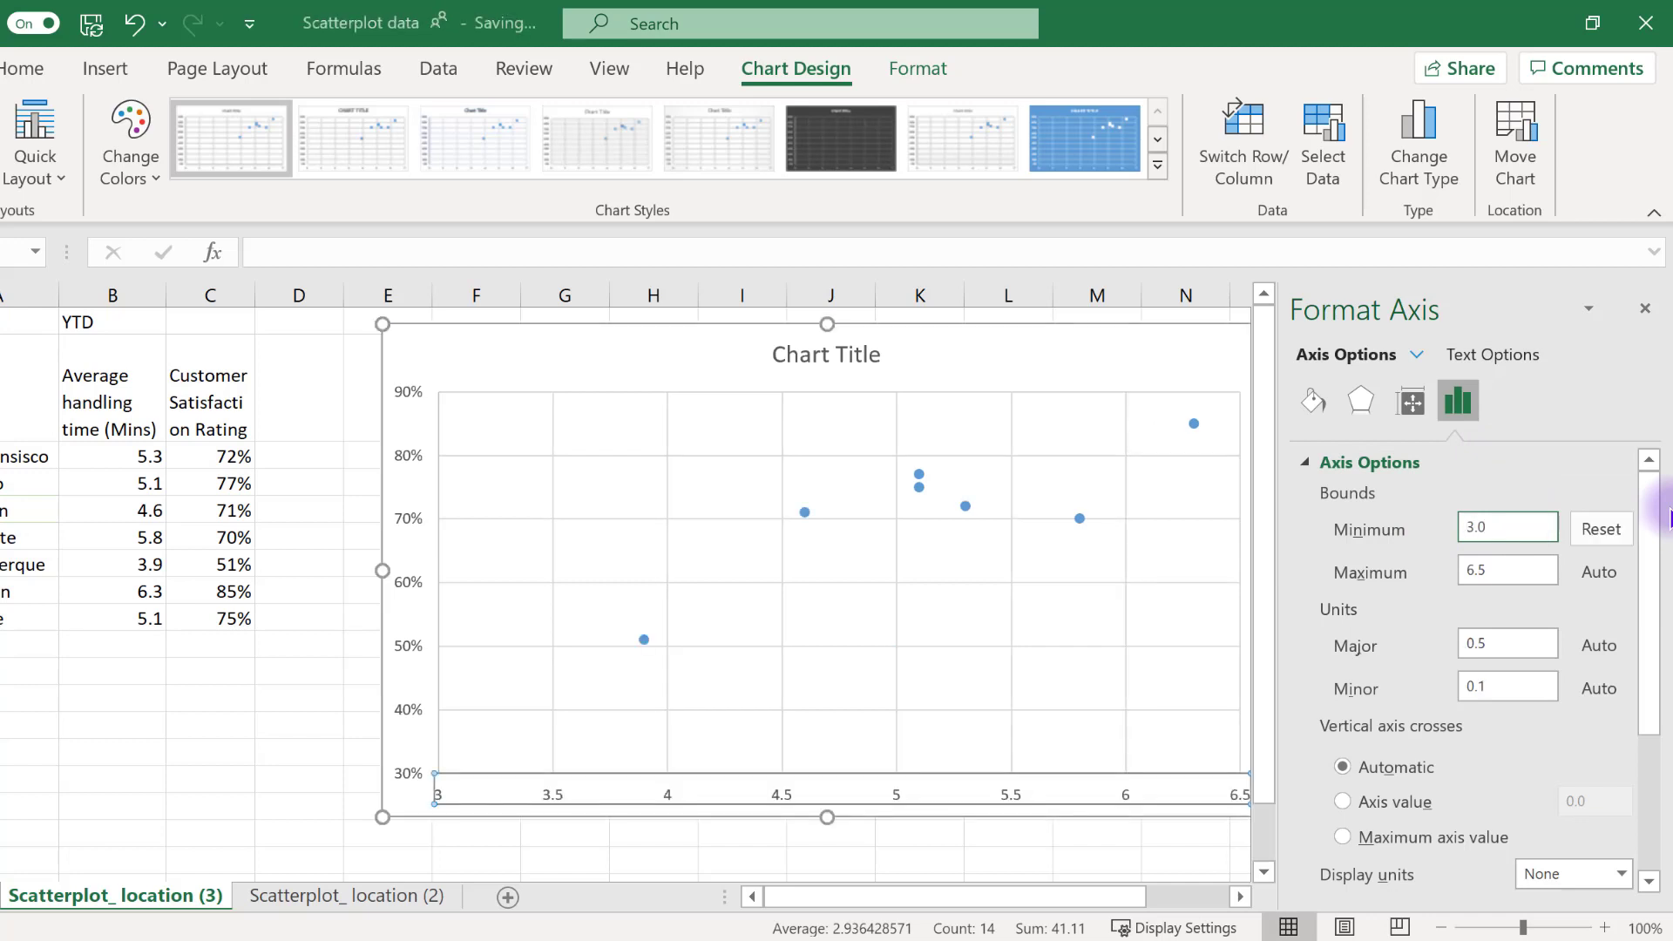
# Set the satisfaction axis minimum to 0.45
pyautogui.click(410, 642)
pyautogui.click(1457, 400)
pyautogui.click(1394, 462)
pyautogui.doubleClick(1509, 528)
pyautogui.write('0.45')
pyautogui.press('Return')
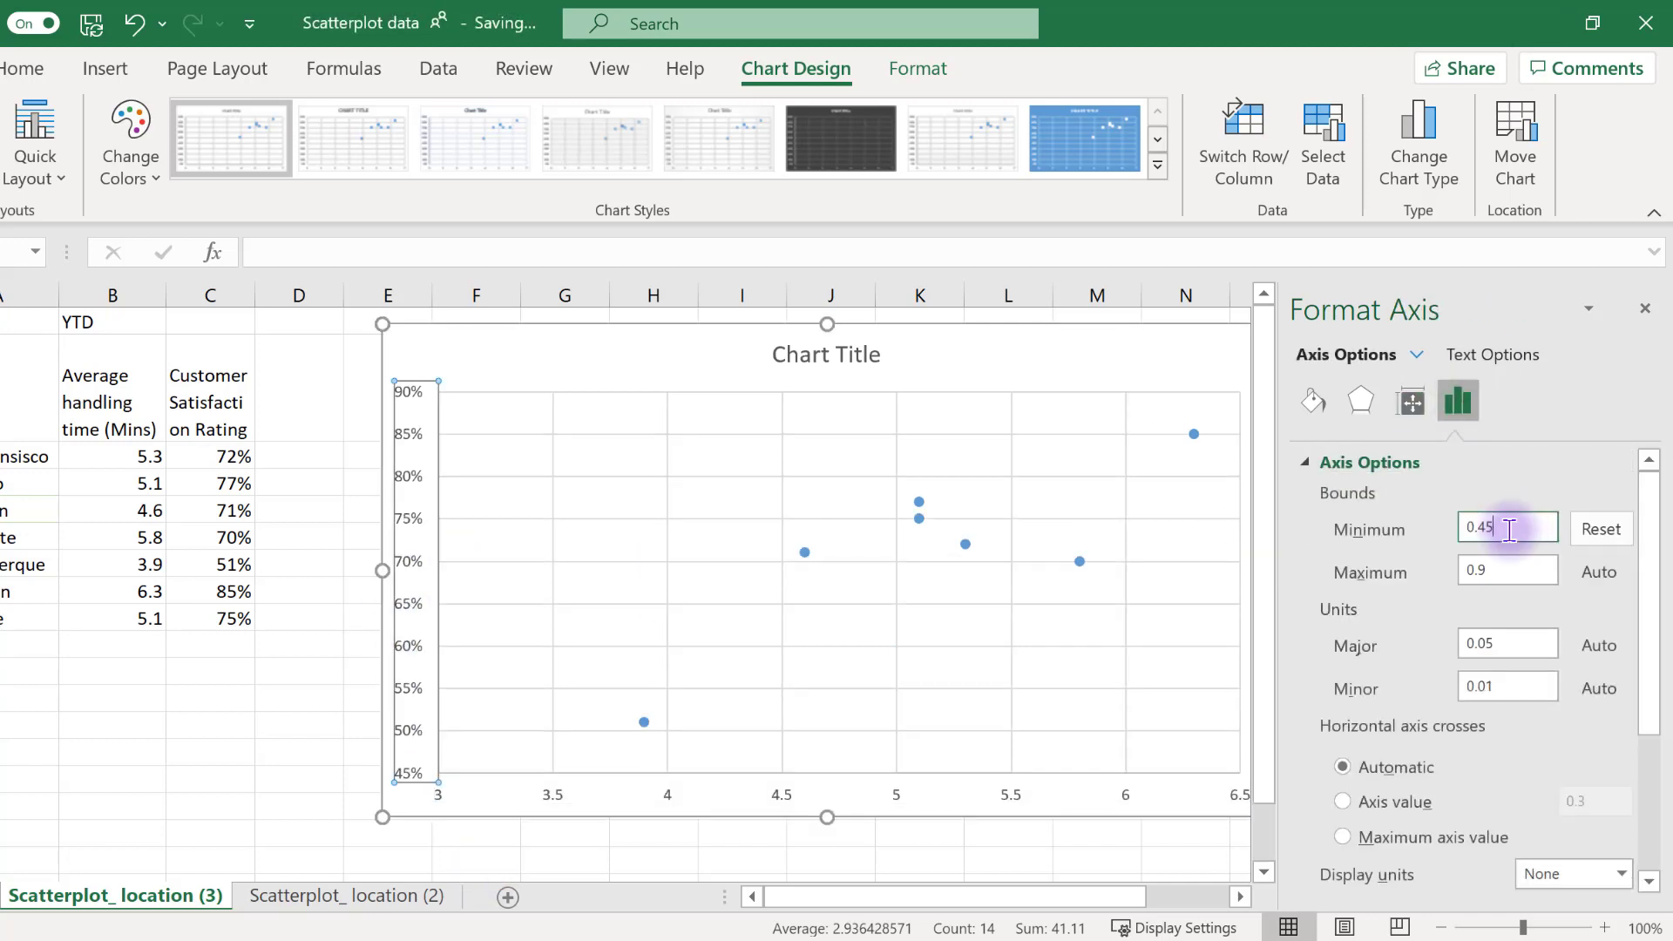
# Raise the handling-time axis minimum to 3.5
pyautogui.click(553, 802)
pyautogui.doubleClick(1523, 529)
pyautogui.write('3.5')
pyautogui.press('Return')
pyautogui.click(784, 655)
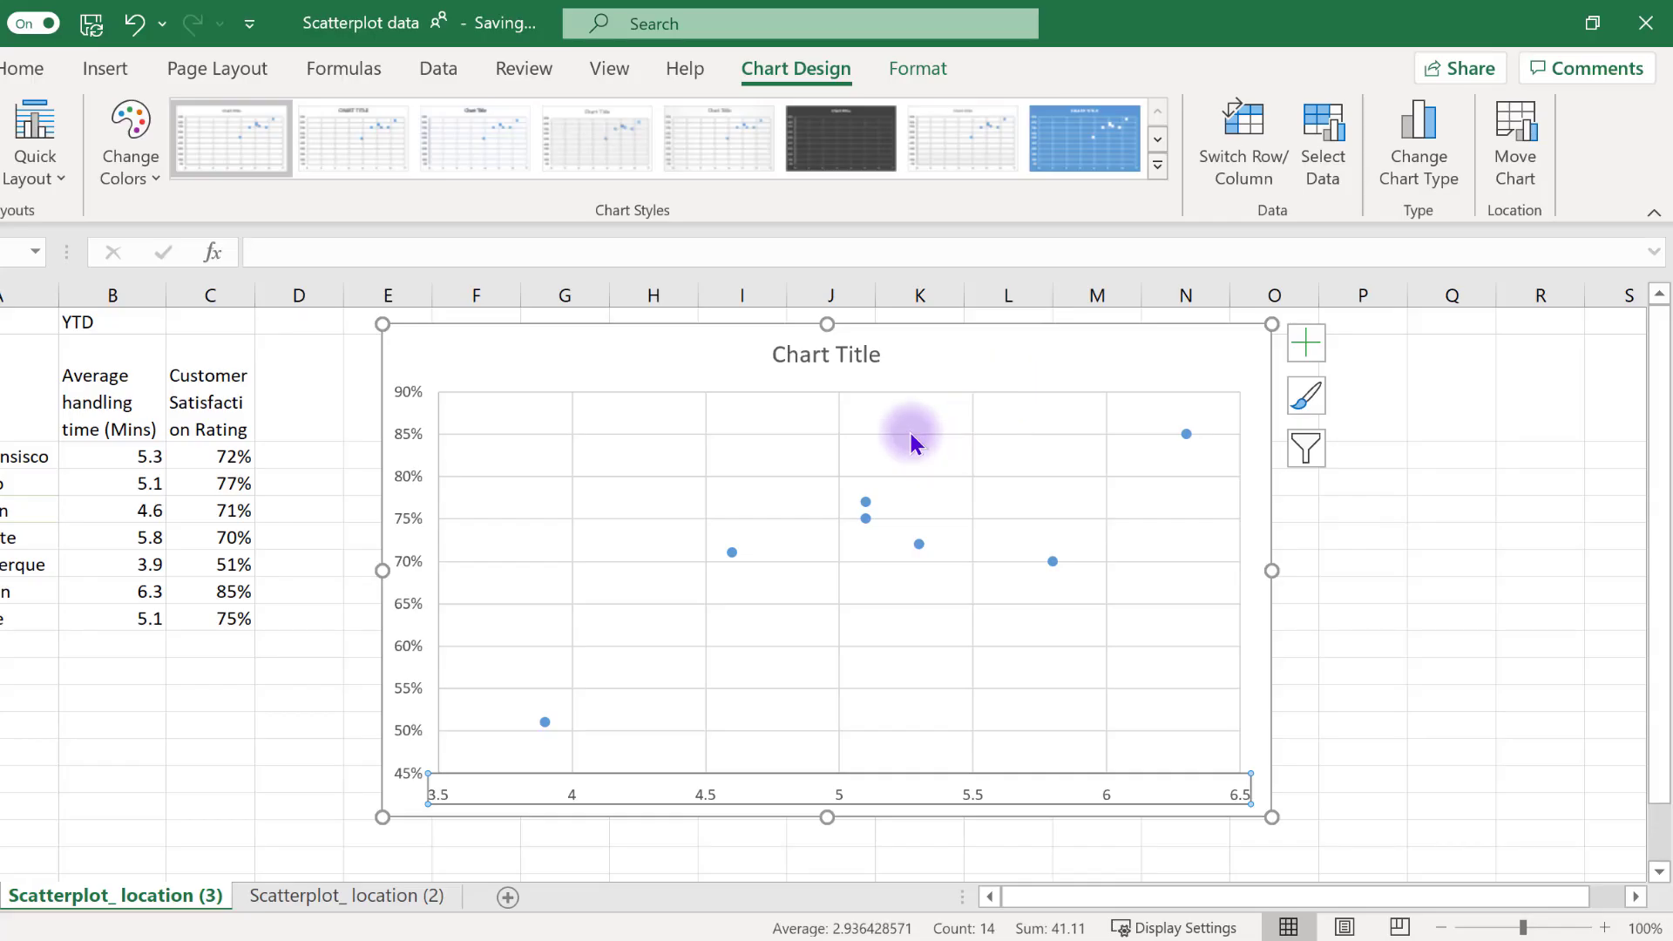
pyautogui.click(911, 434)
# Delete the horizontal and vertical gridlines and the Chart Title
pyautogui.press('Delete')
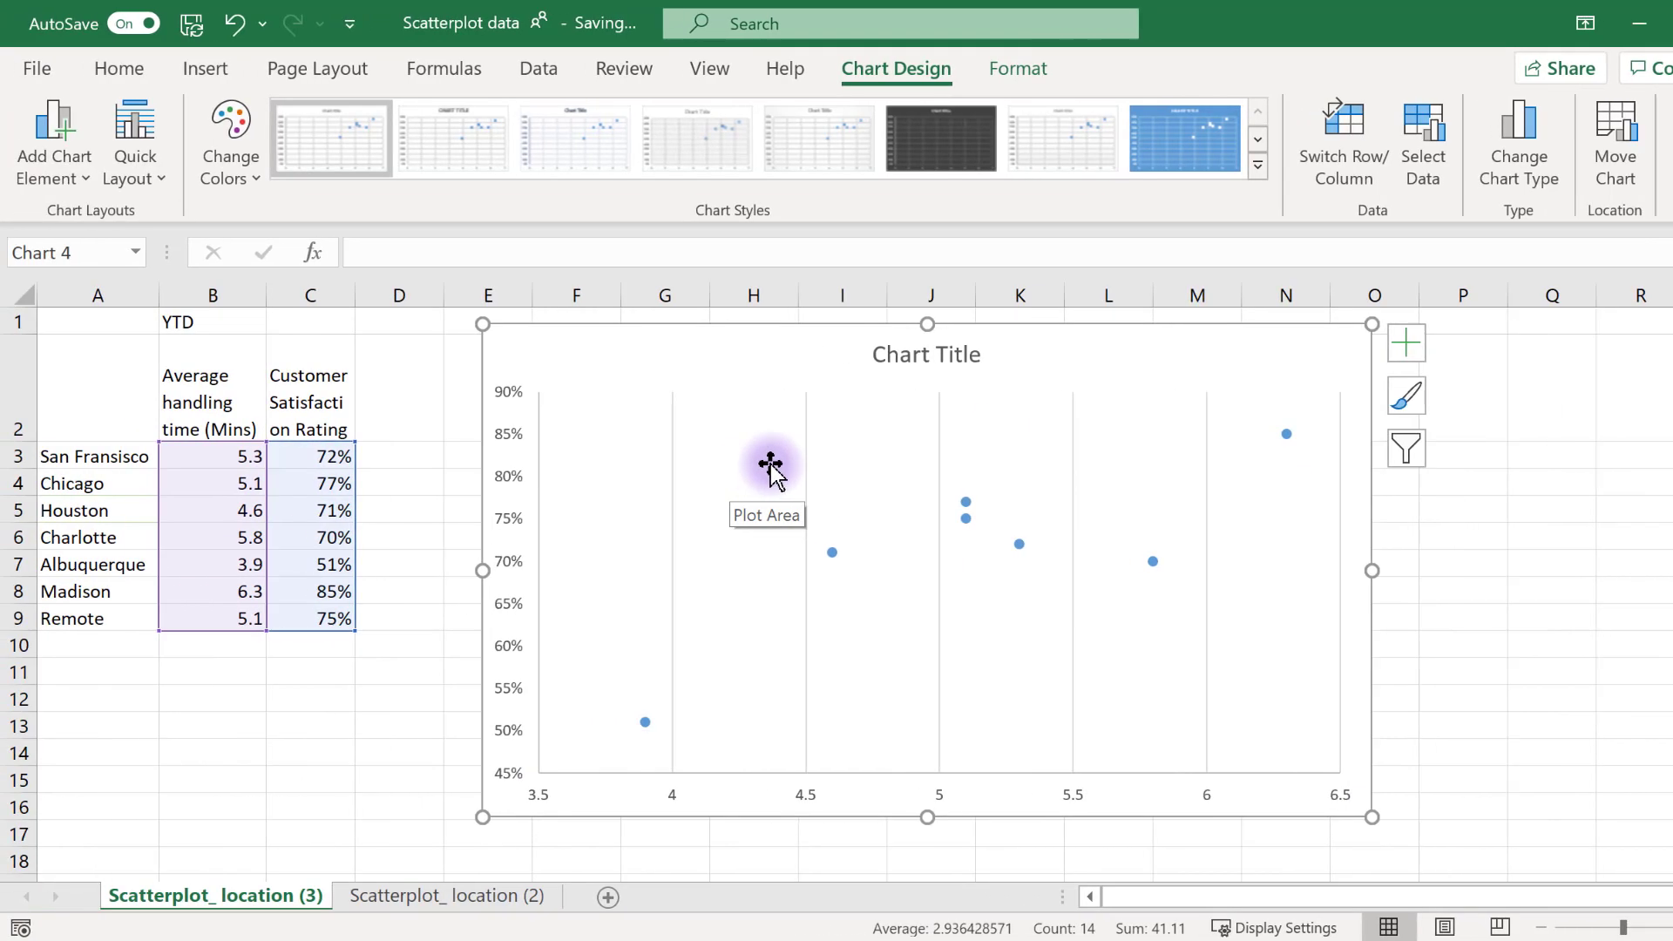
pyautogui.click(48, 122)
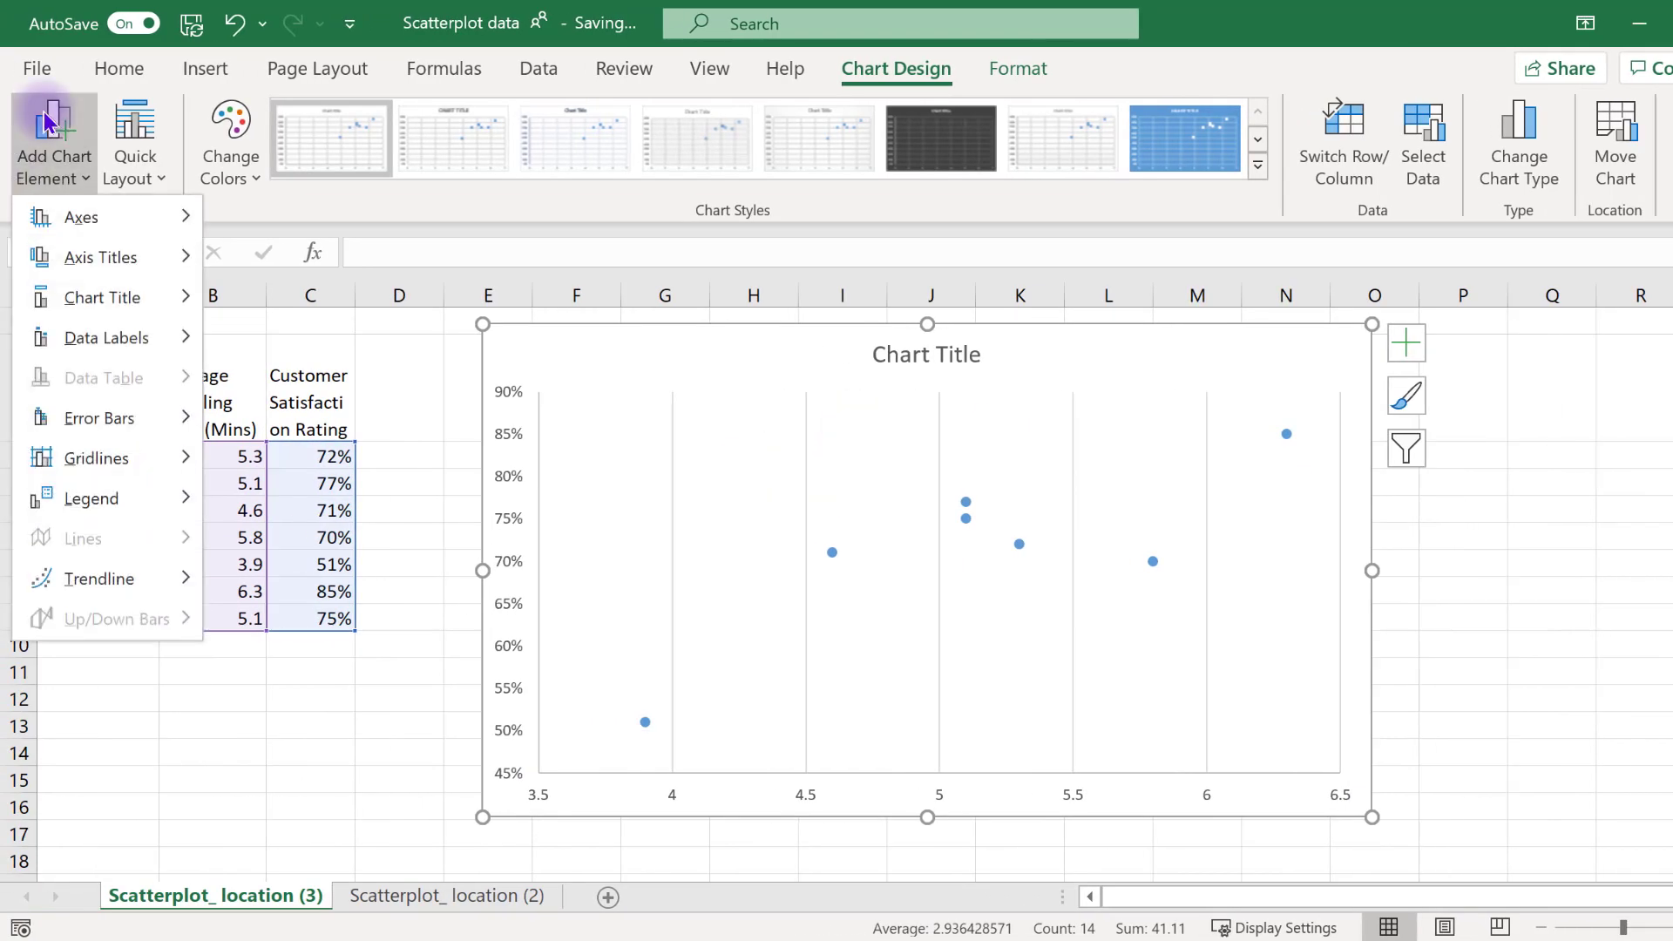
pyautogui.click(855, 422)
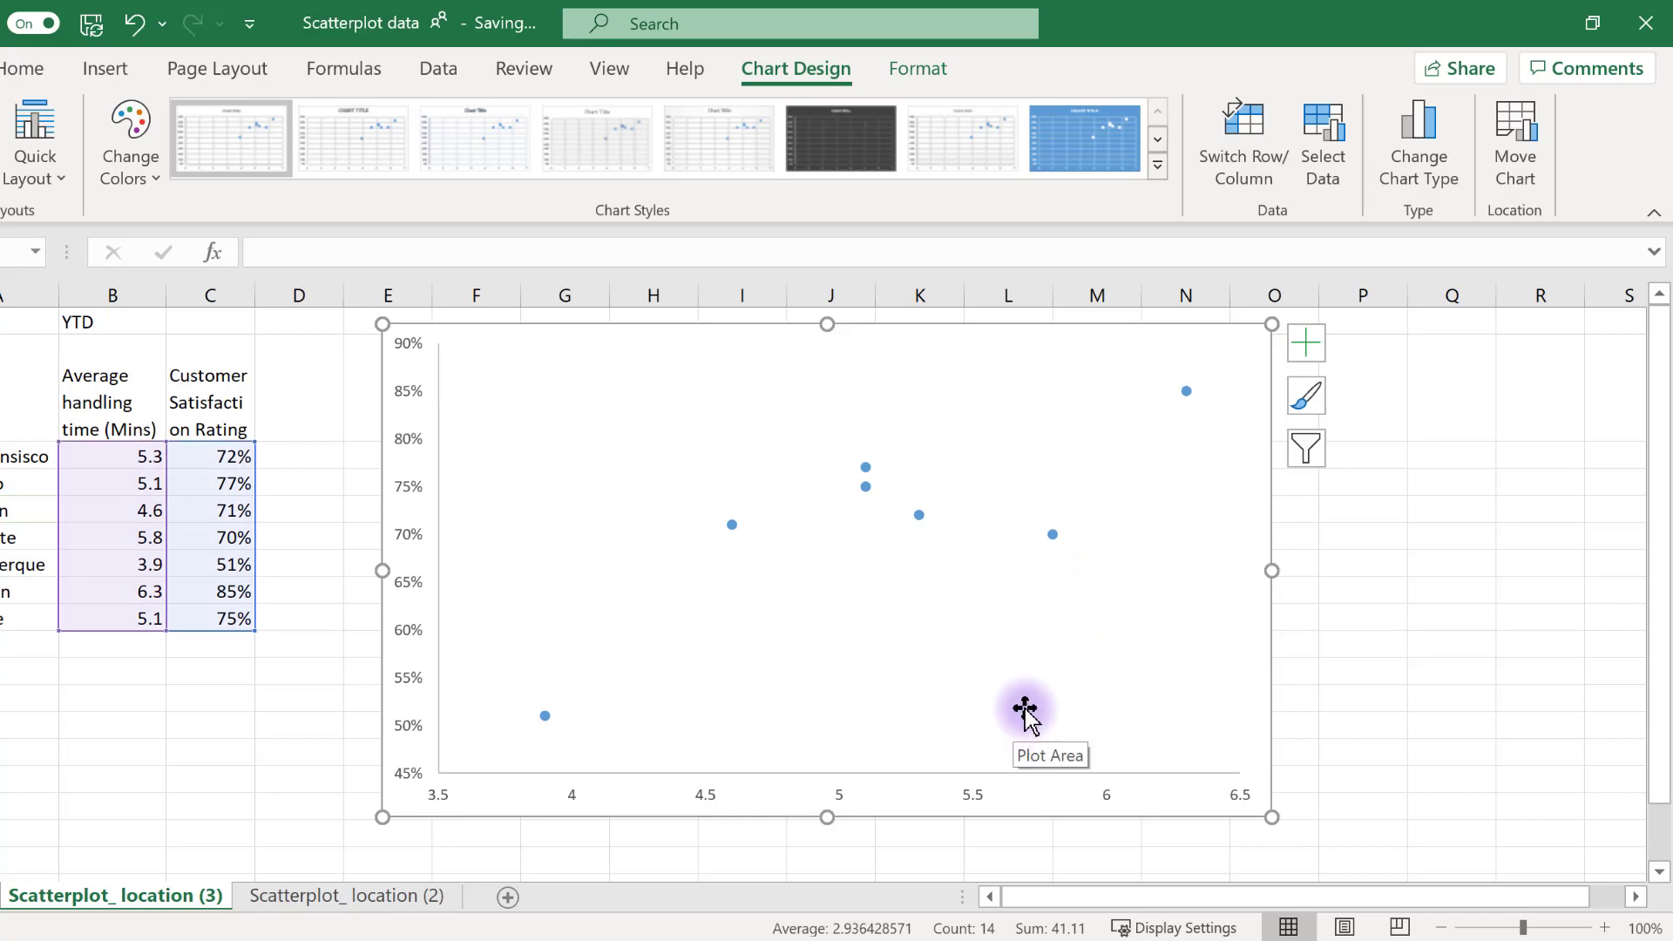
pyautogui.moveTo(1053, 536)
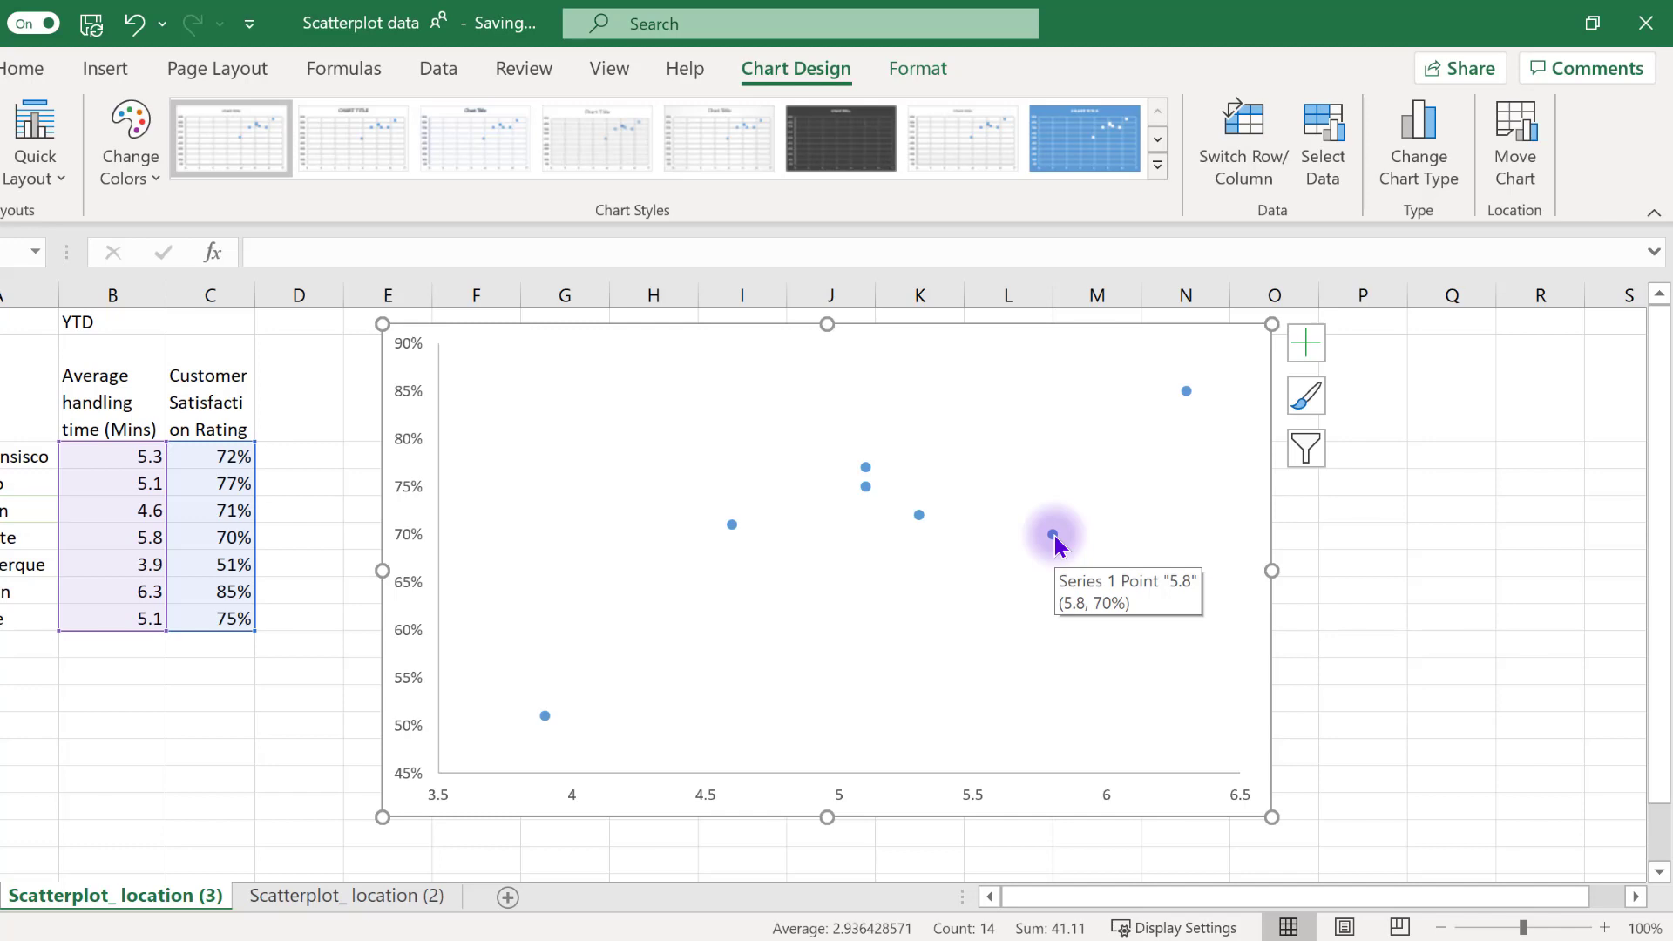
pyautogui.click(1054, 534)
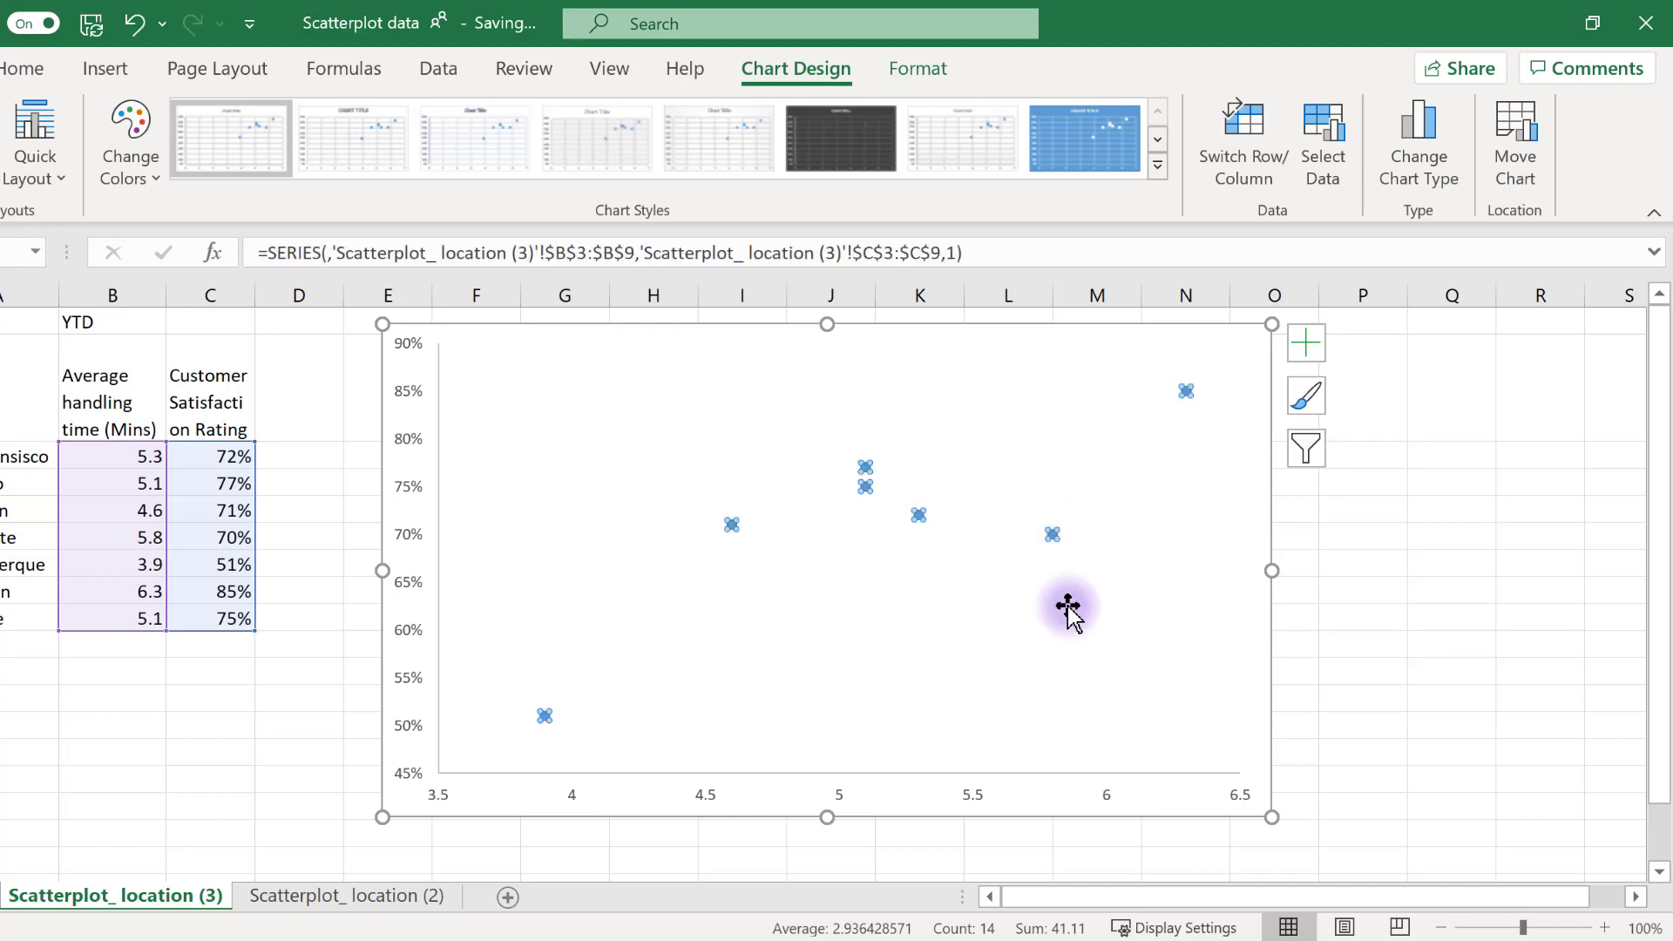
# Give the scatter markers a solid dark grey fill
pyautogui.rightClick(1050, 532)
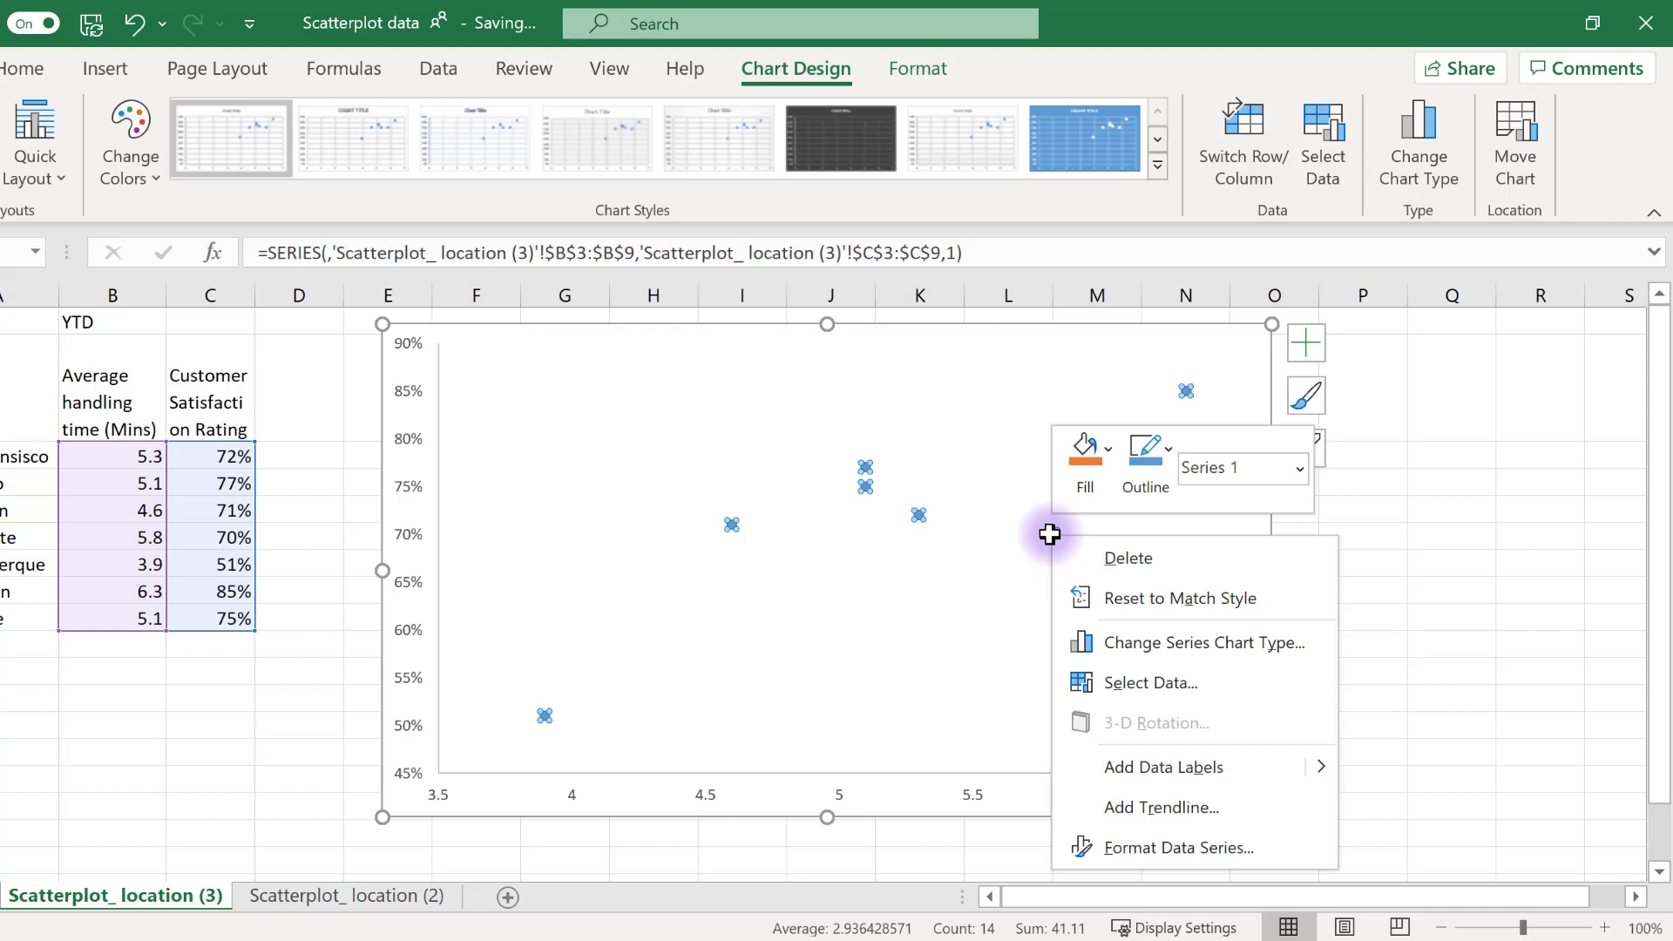
pyautogui.click(1156, 847)
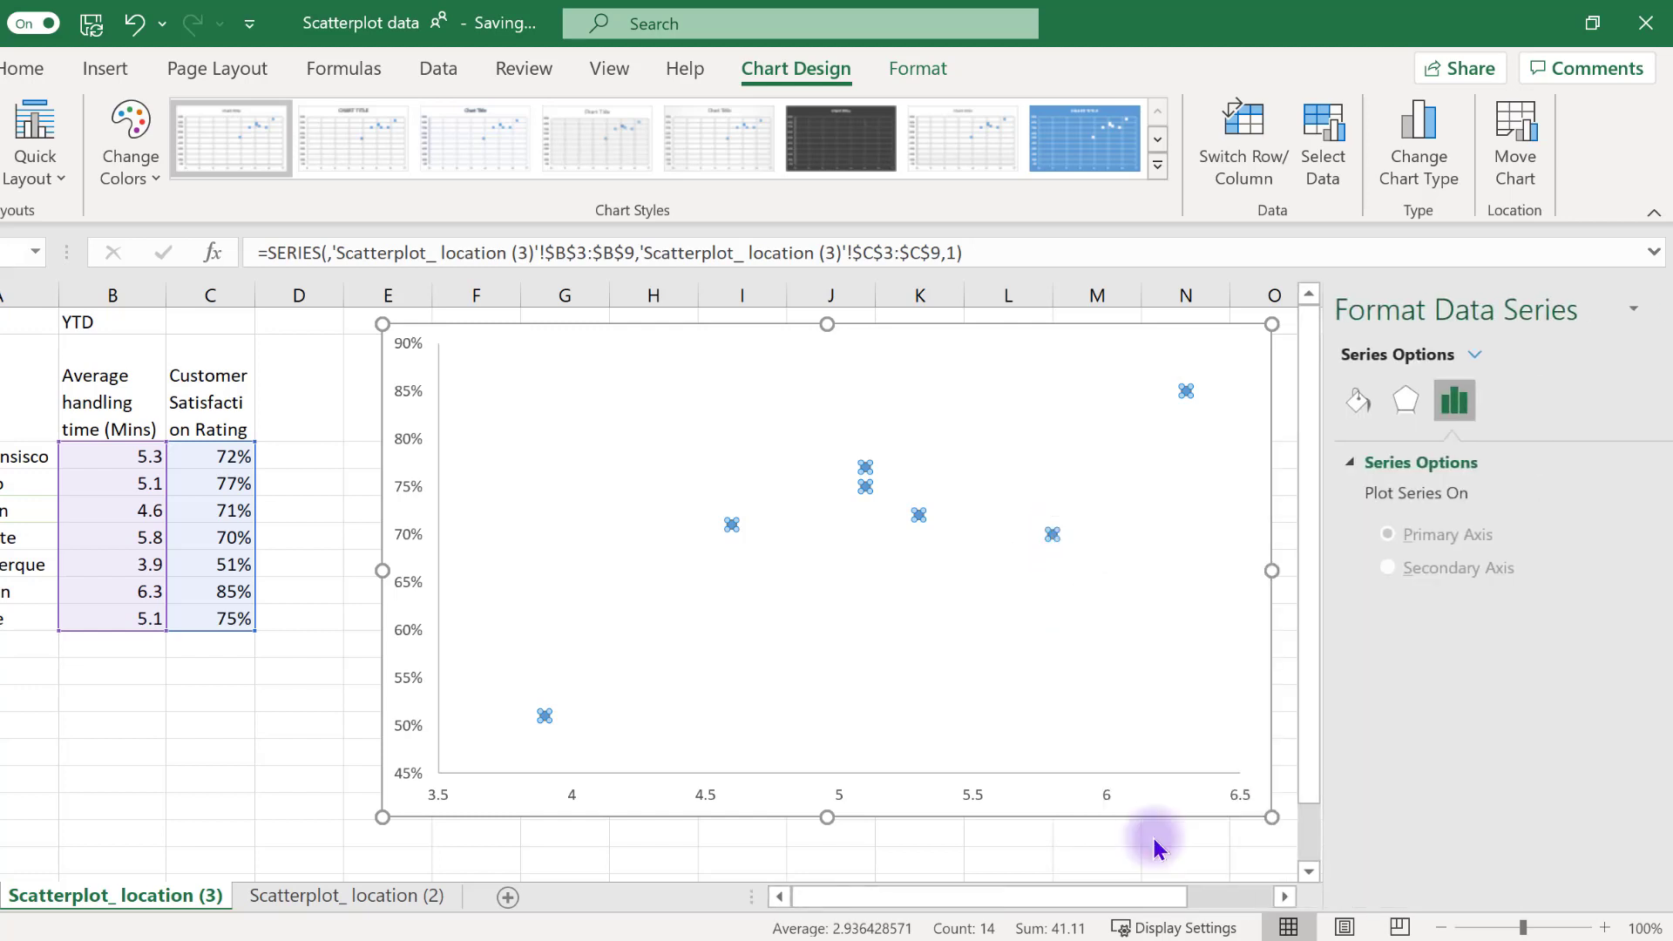
pyautogui.click(1312, 403)
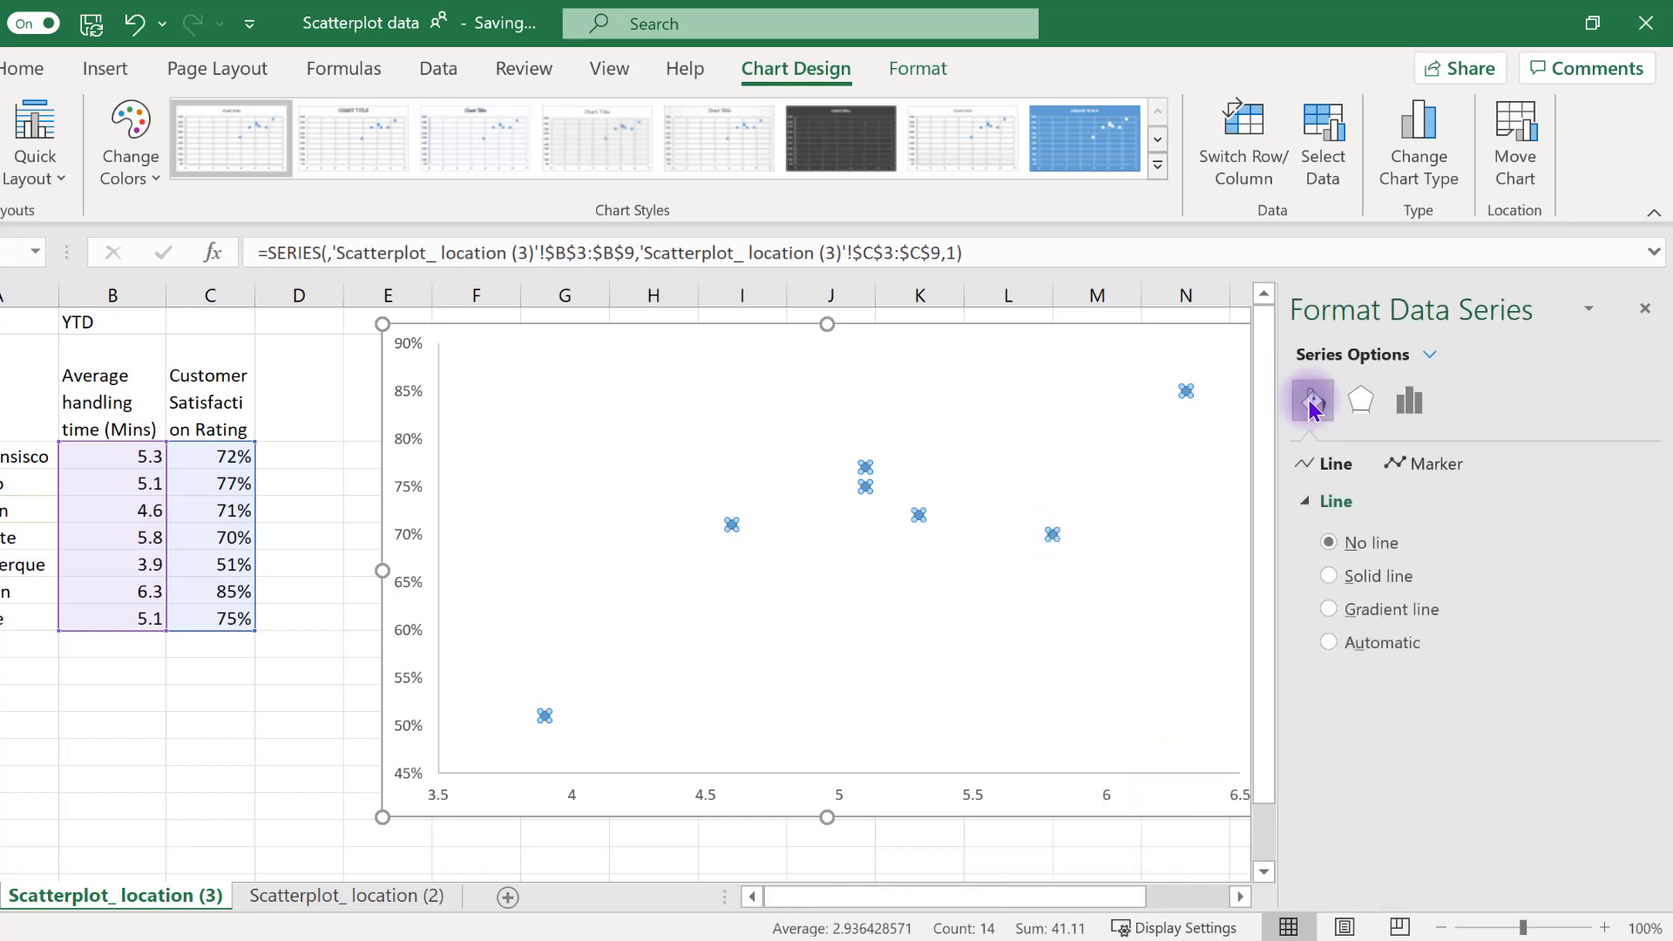
pyautogui.click(1411, 465)
pyautogui.click(1316, 535)
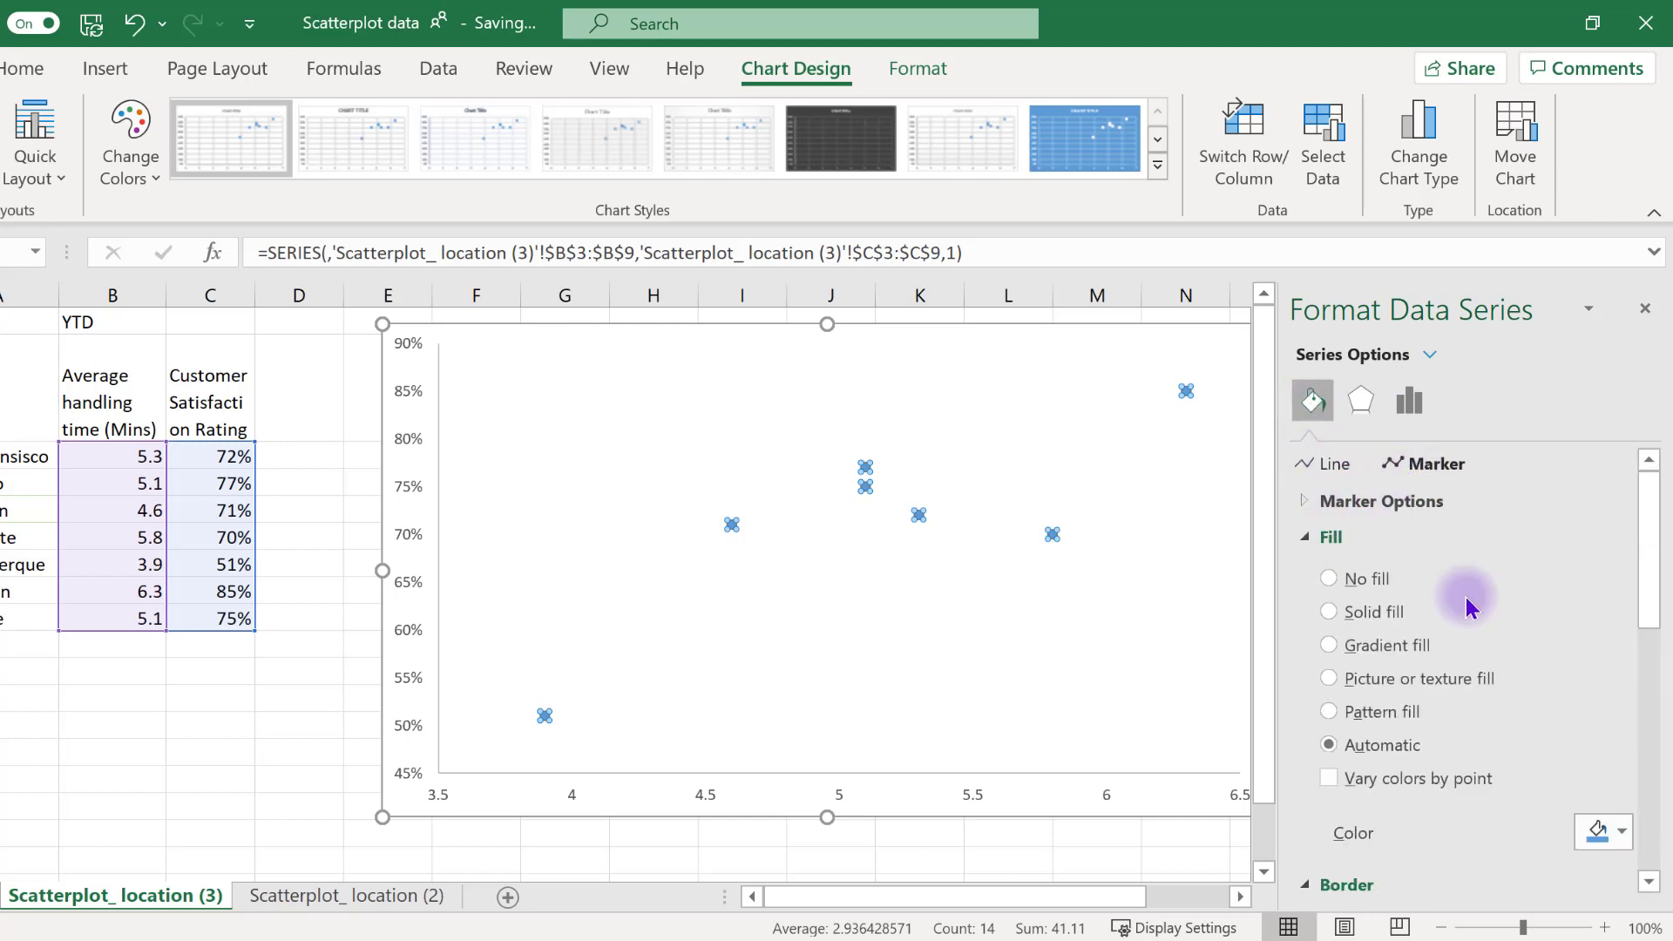
pyautogui.scroll(-3, 1471, 597)
pyautogui.click(1620, 699)
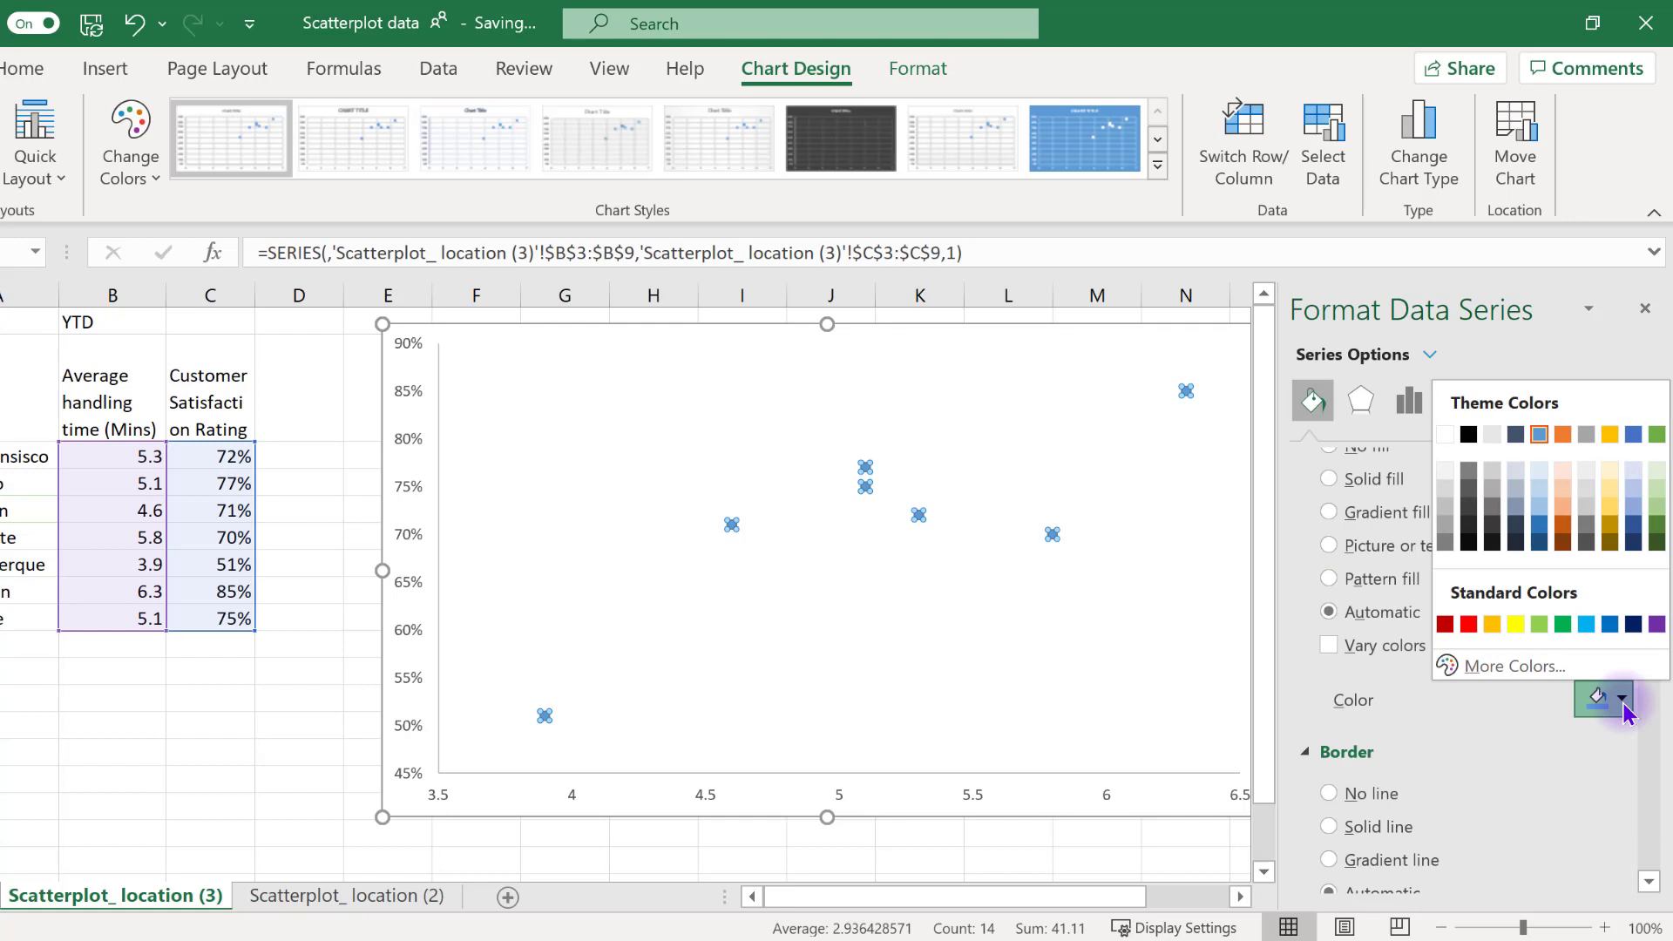
pyautogui.click(1444, 541)
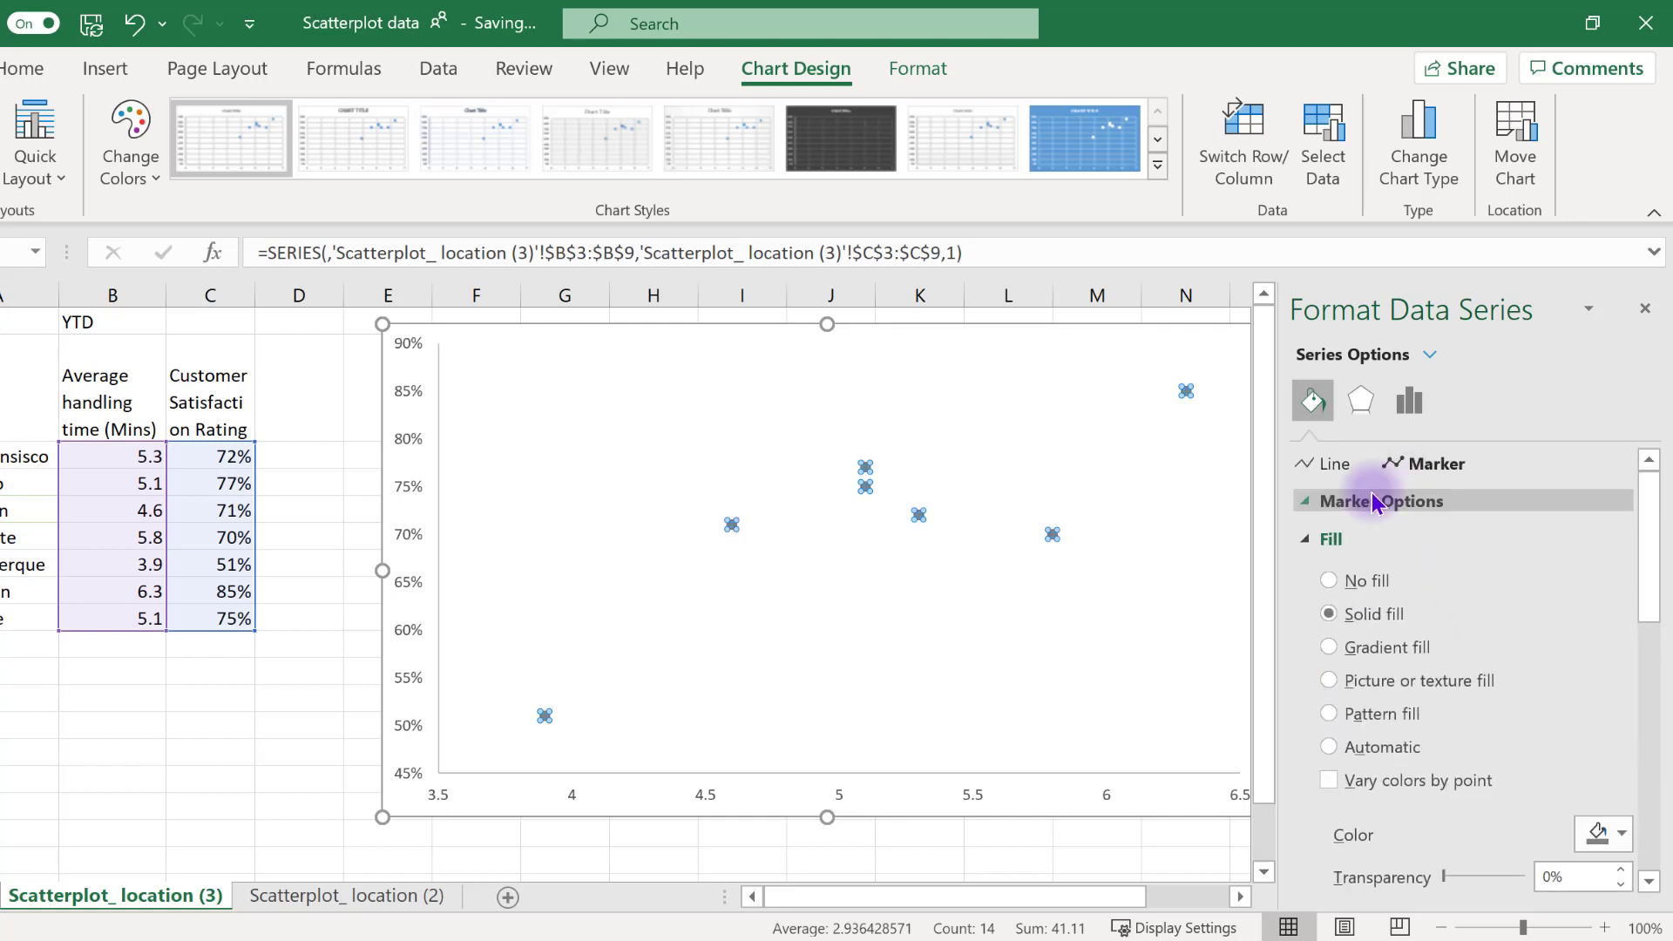
# Switch the markers to a built-in style at size 10
pyautogui.click(1383, 500)
pyautogui.click(1377, 607)
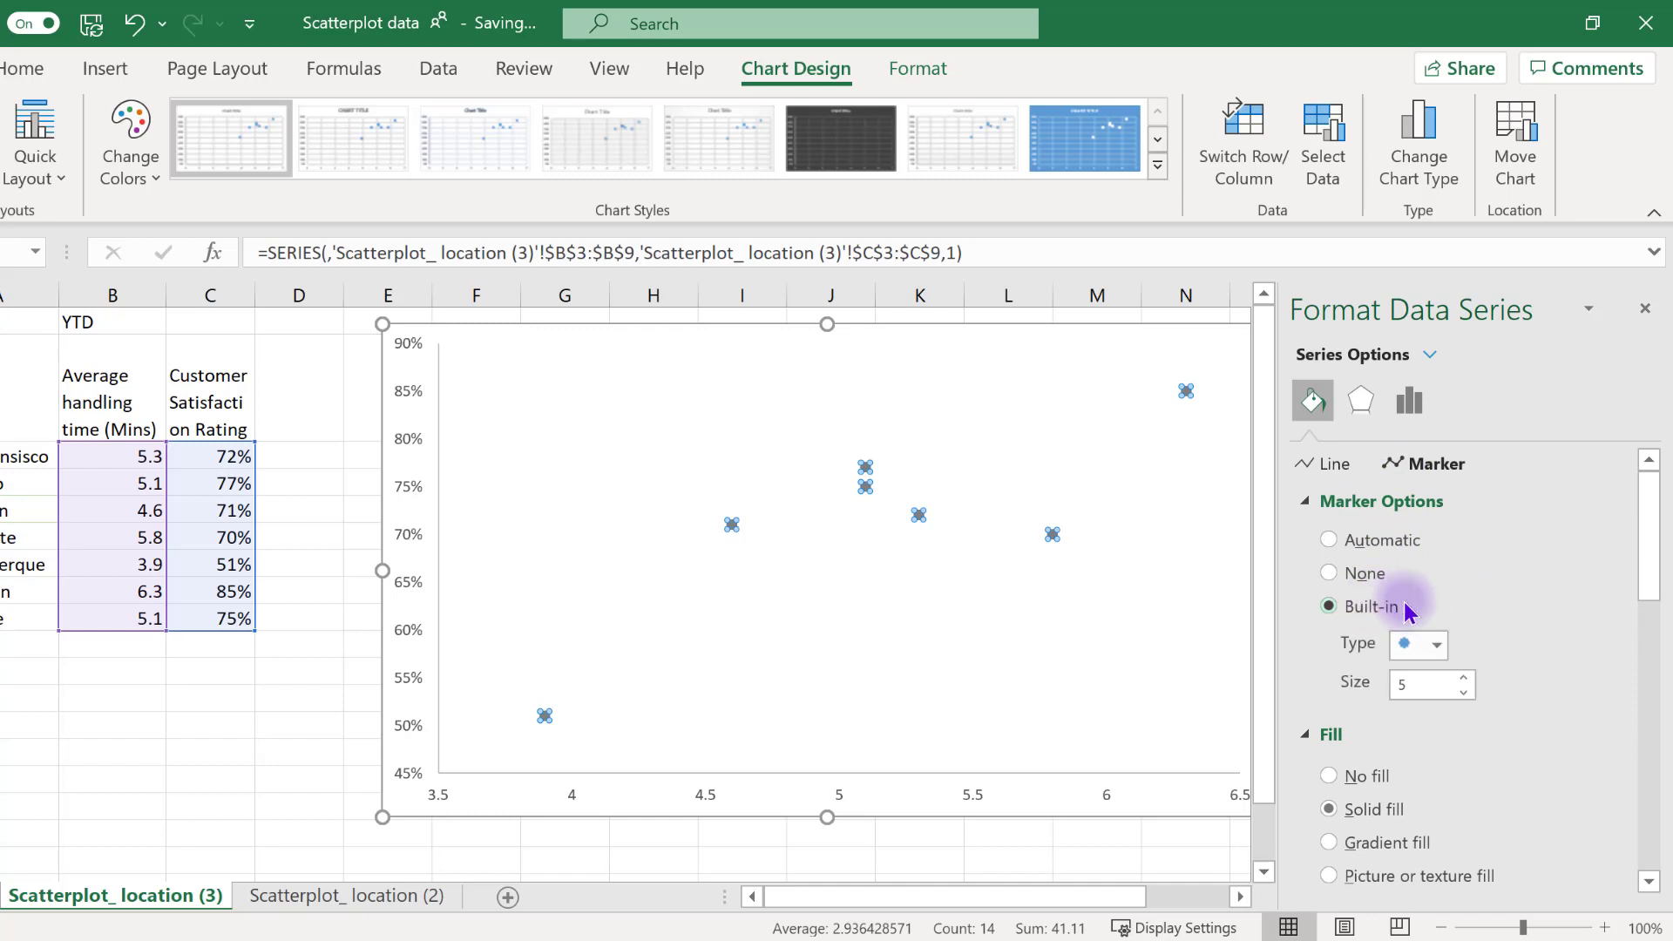
pyautogui.scroll(-2, 1481, 614)
pyautogui.click(1463, 545)
pyautogui.click(1464, 545)
pyautogui.click(1464, 544)
pyautogui.click(1464, 544)
pyautogui.click(1463, 544)
pyautogui.click(1464, 545)
pyautogui.click(1463, 544)
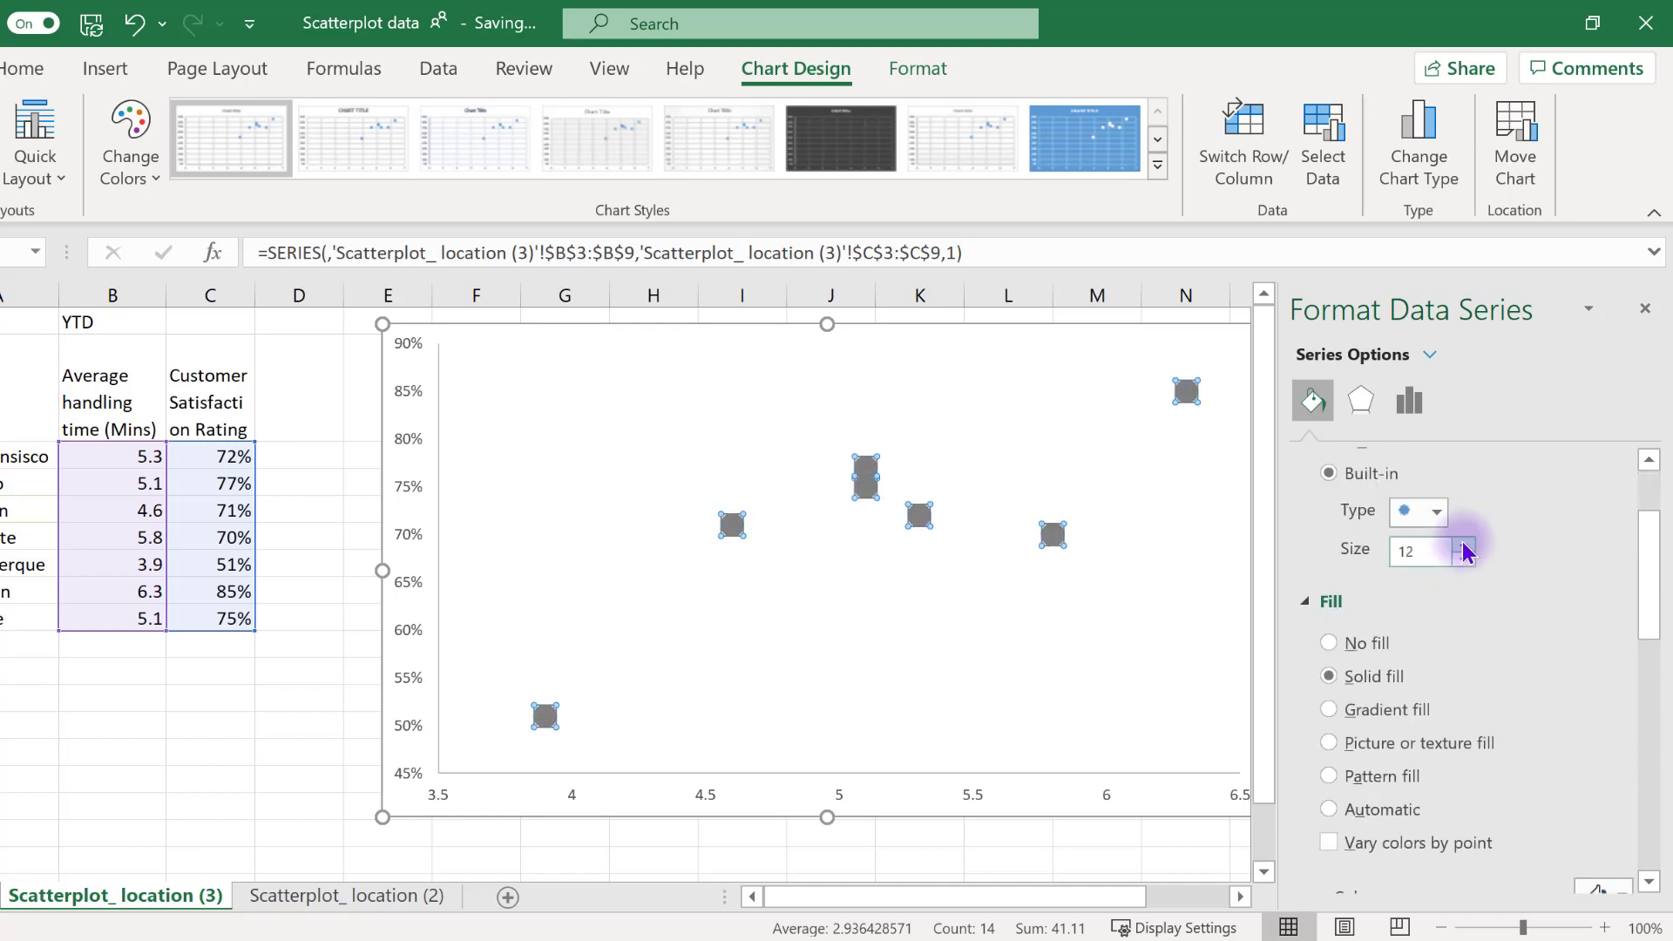
pyautogui.click(1464, 561)
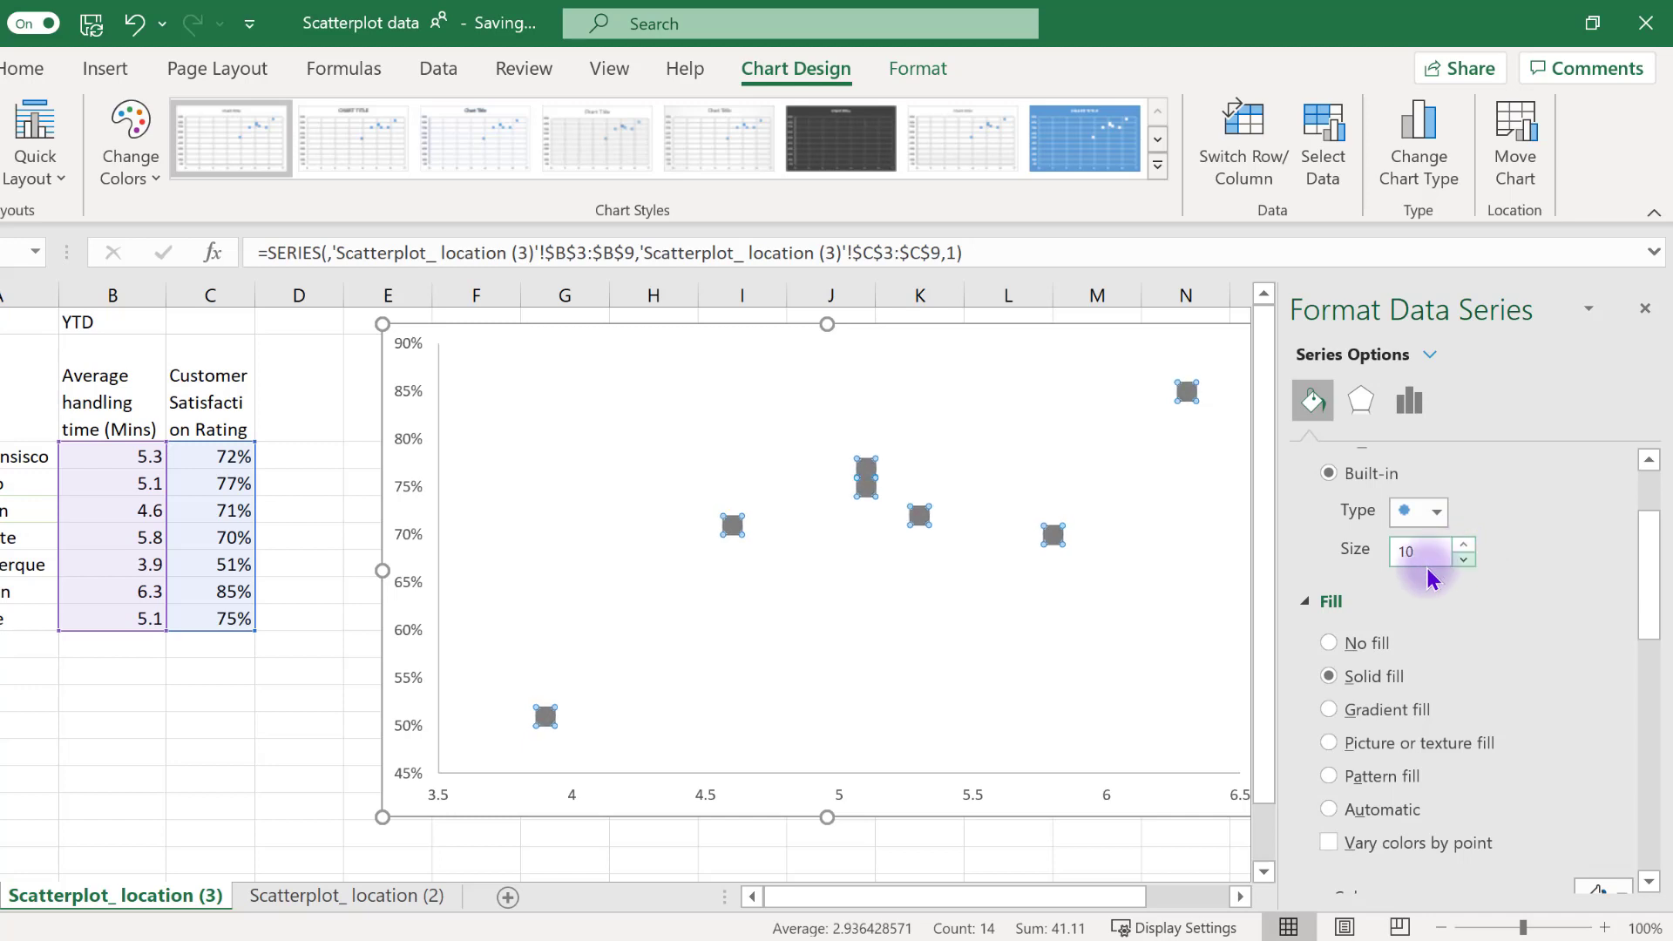
pyautogui.click(1181, 394)
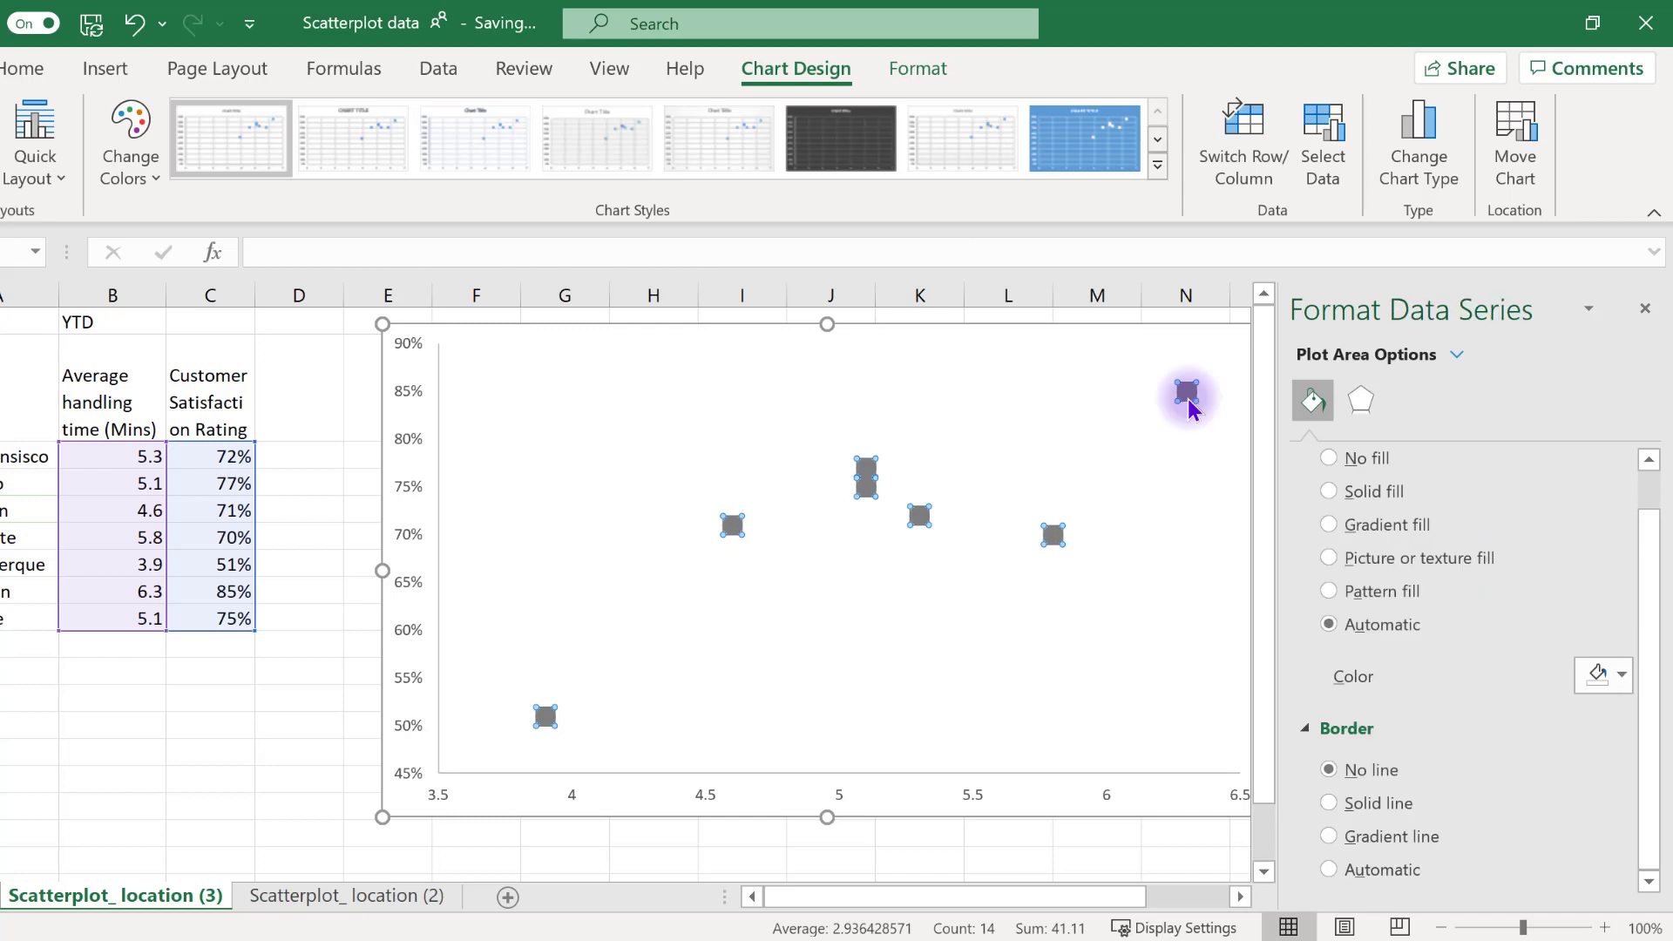
# Turn on data labels for the scatter points
pyautogui.click(1306, 343)
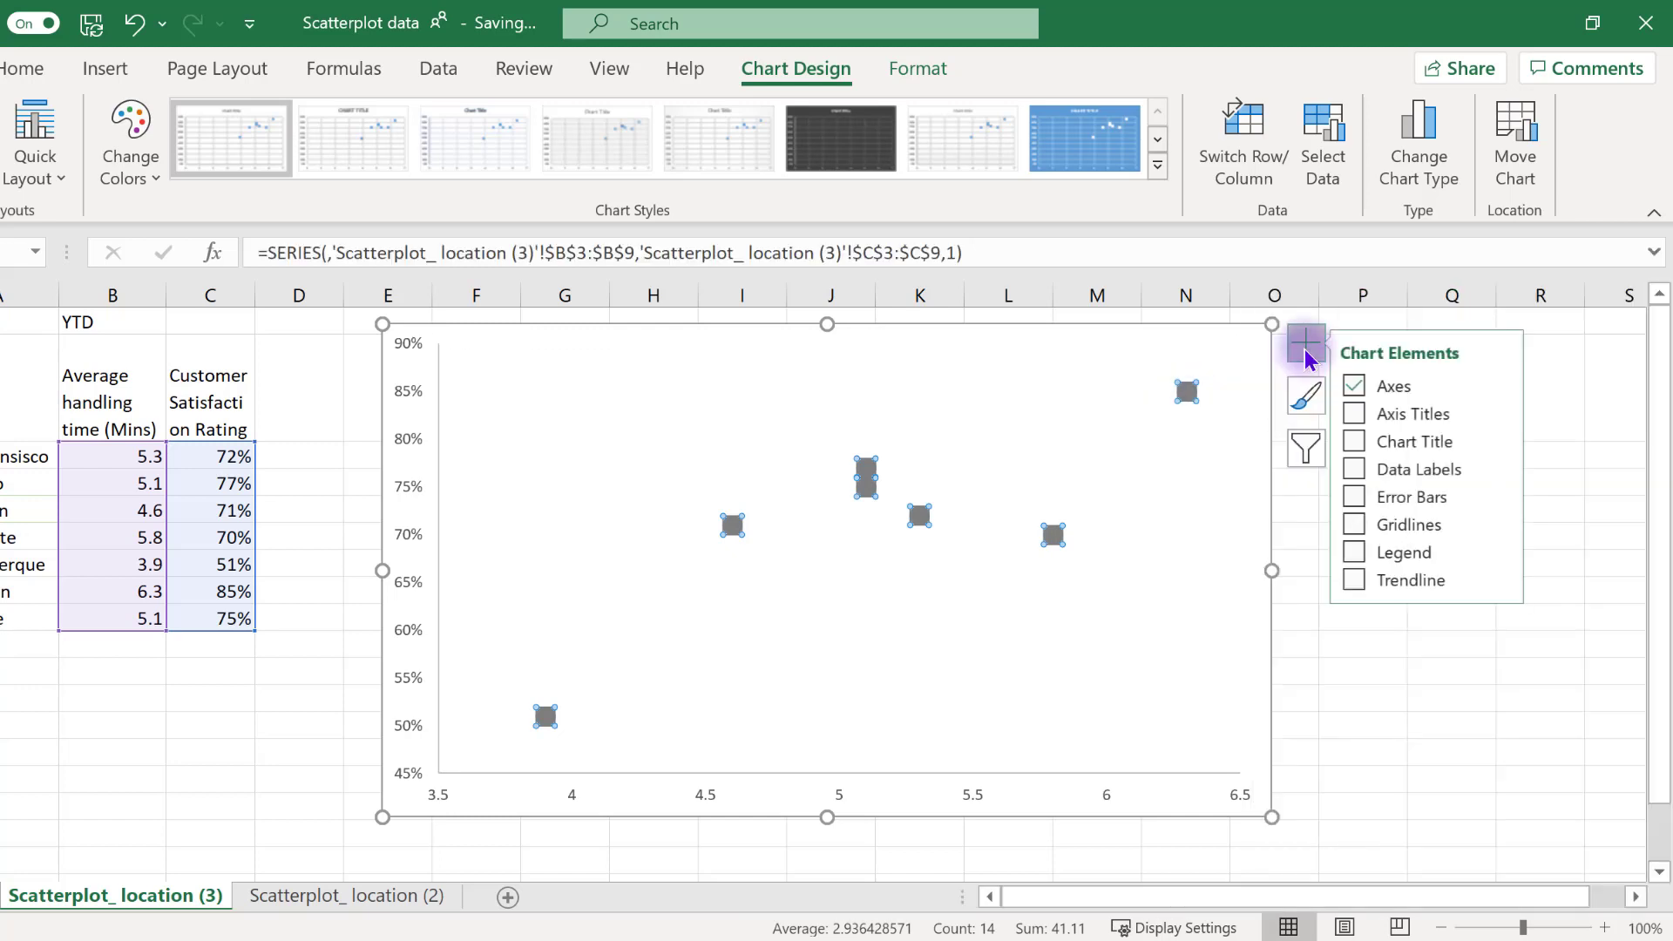
pyautogui.click(1358, 469)
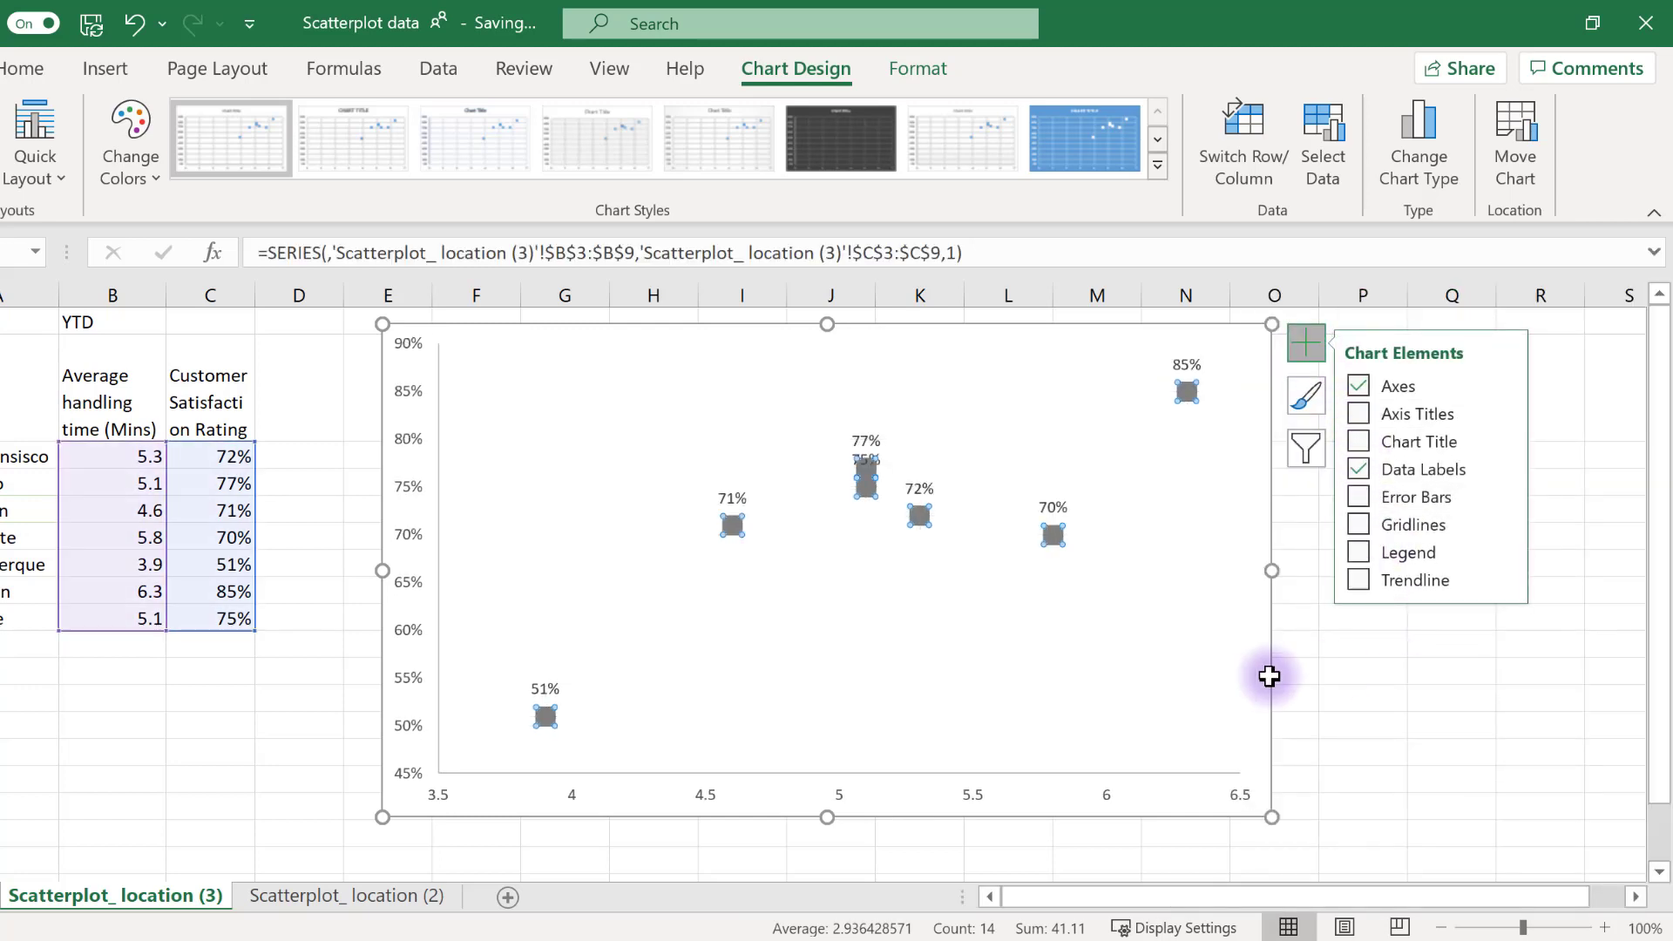
pyautogui.click(1239, 716)
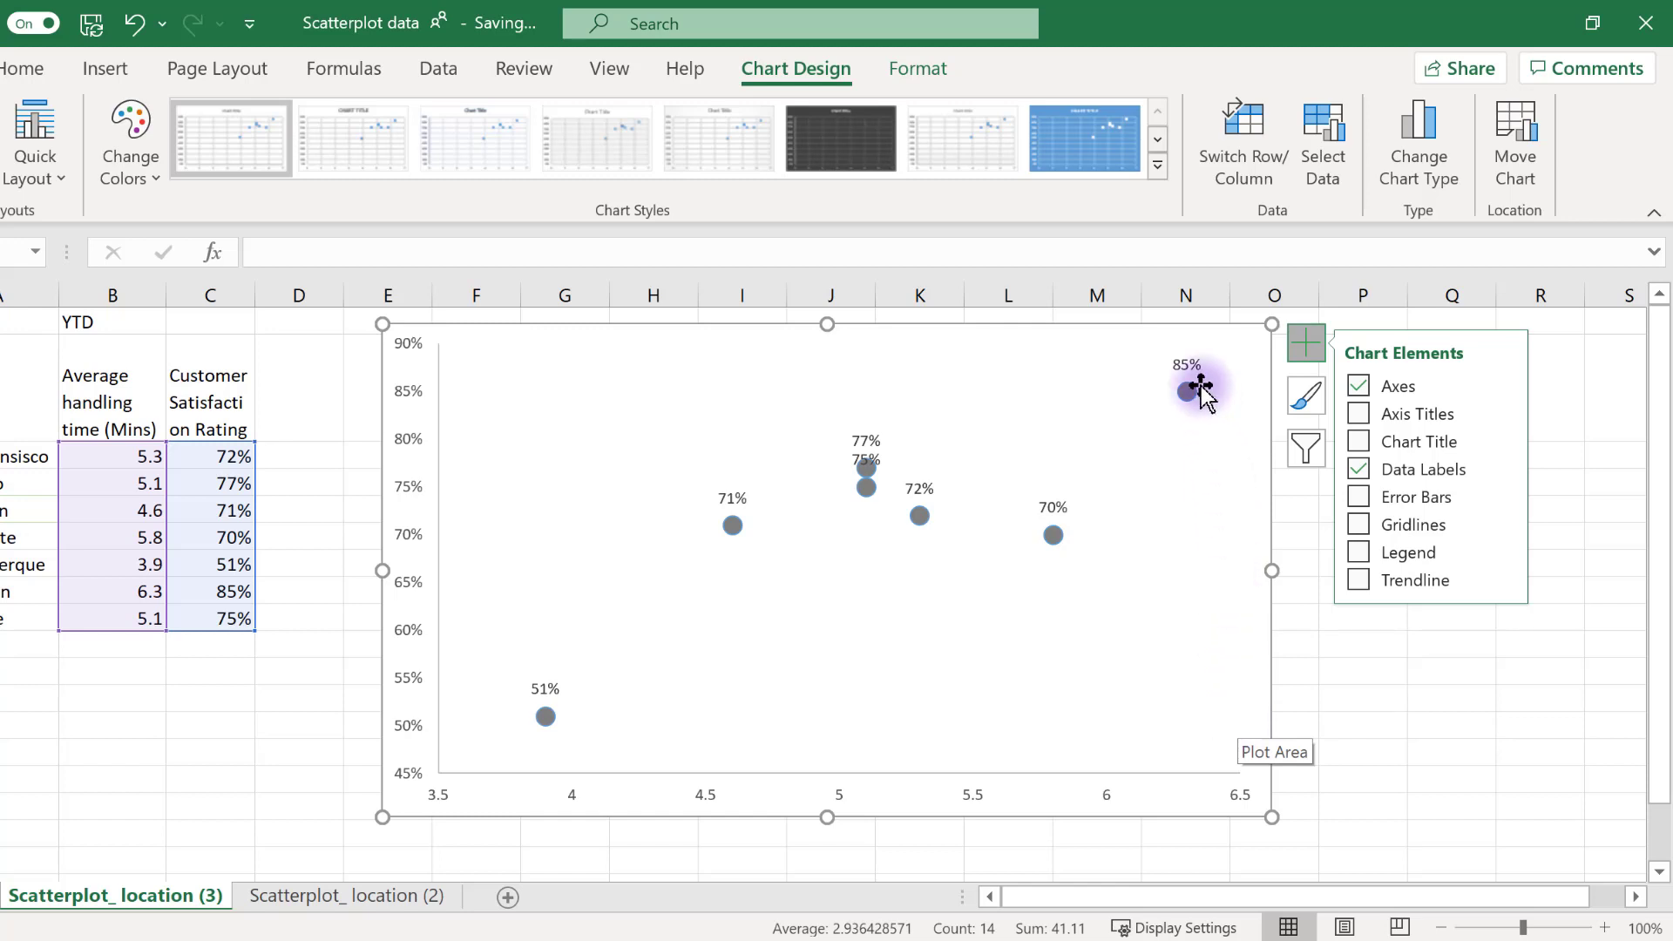
# In Format Data Labels, switch off Y Value and Show Leader Lines
pyautogui.click(1191, 359)
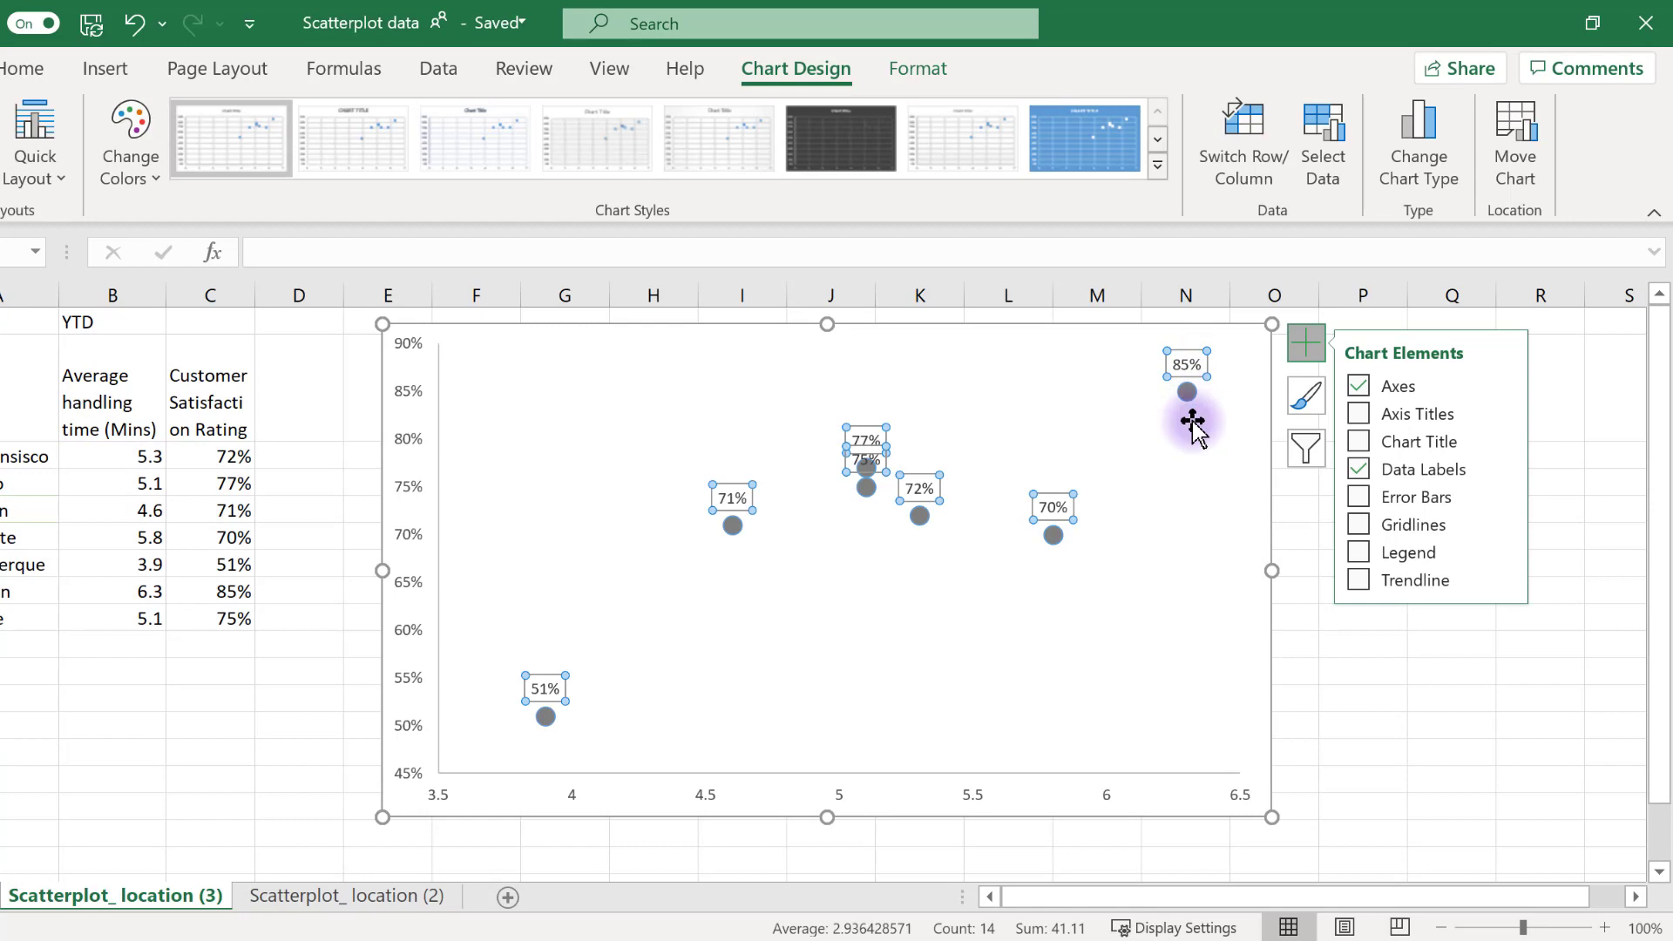
pyautogui.rightClick(1192, 364)
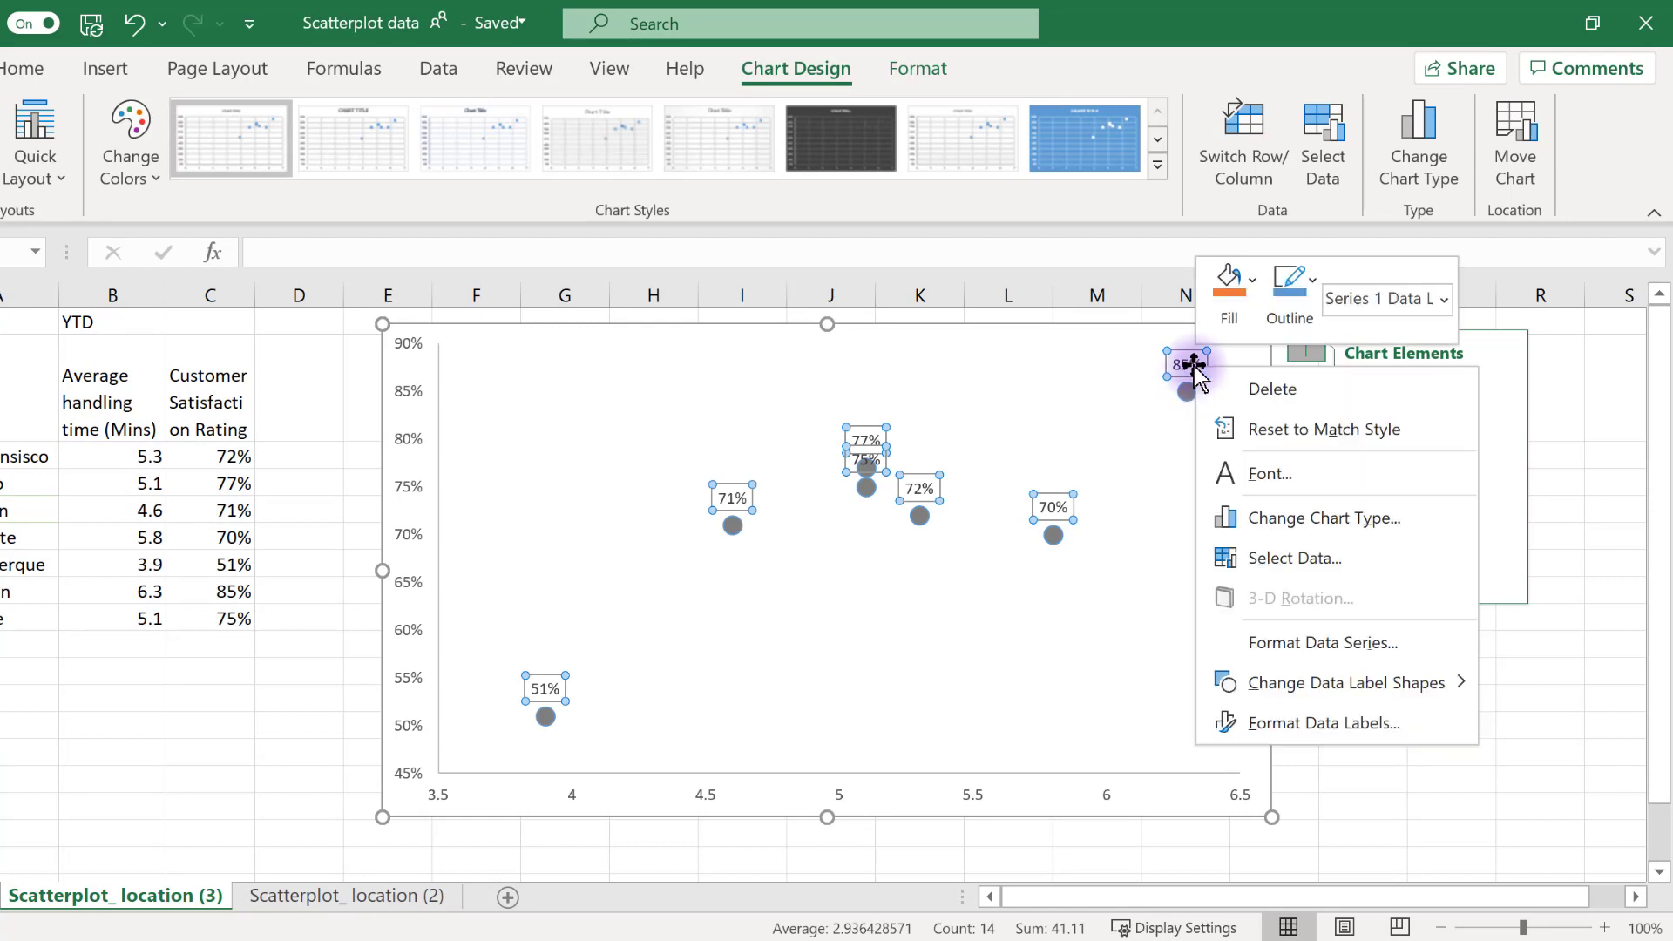
pyautogui.click(1287, 722)
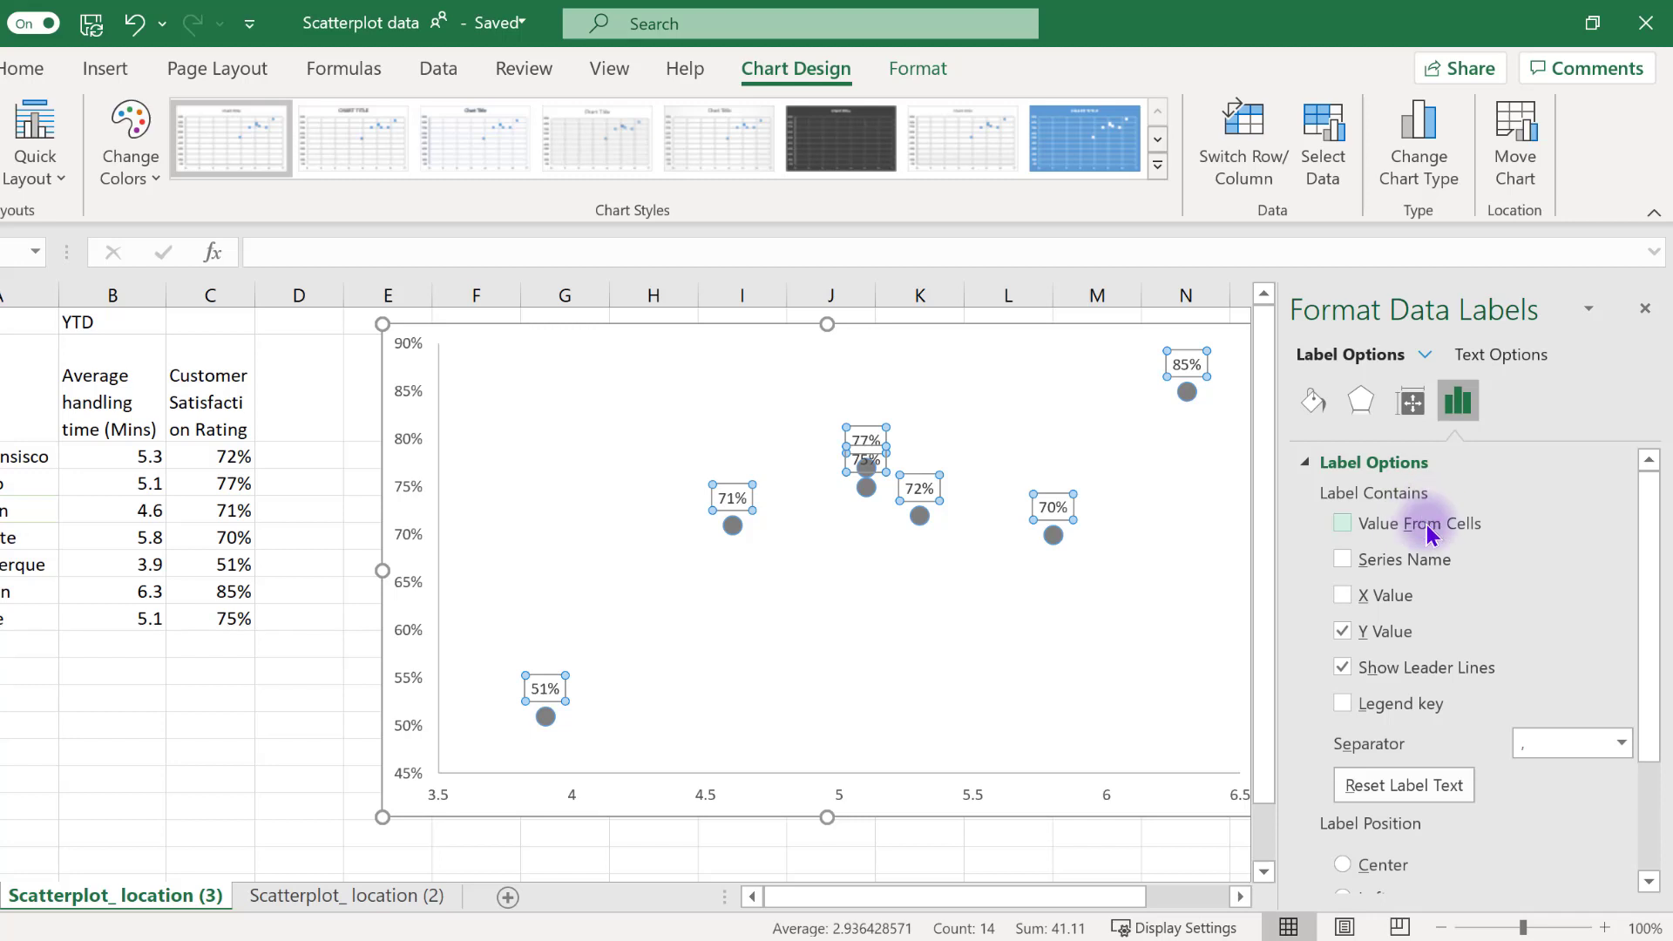
pyautogui.click(1347, 632)
pyautogui.click(1340, 667)
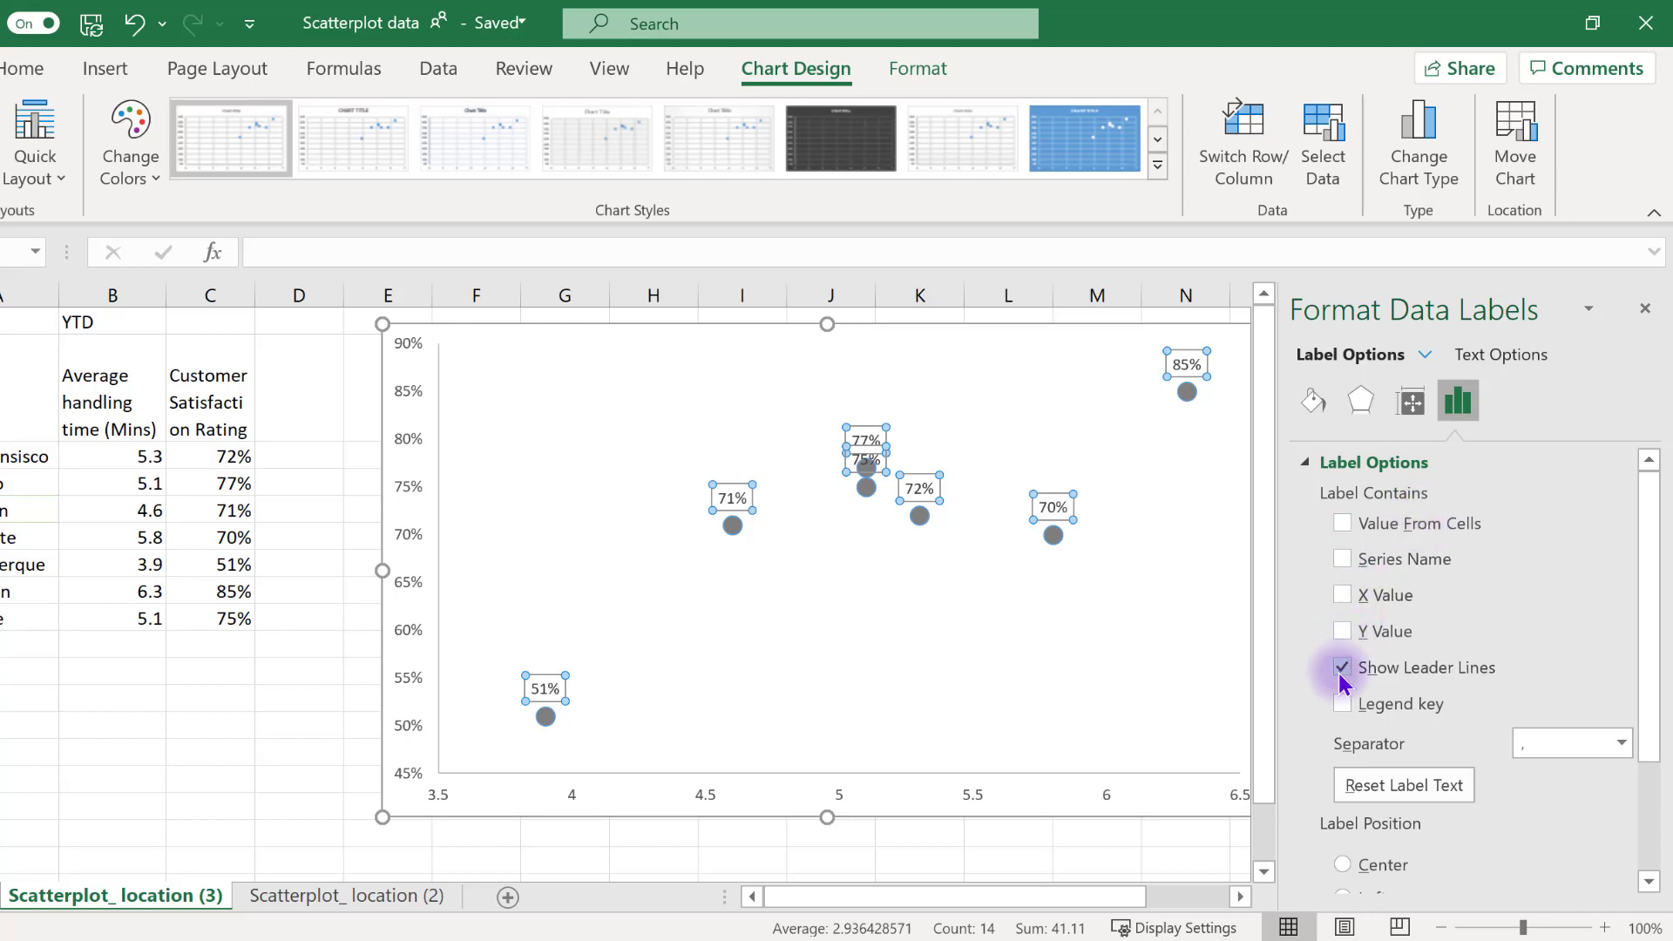
# Use Value From Cells with range A3:A9 so labels show city names
pyautogui.click(1341, 524)
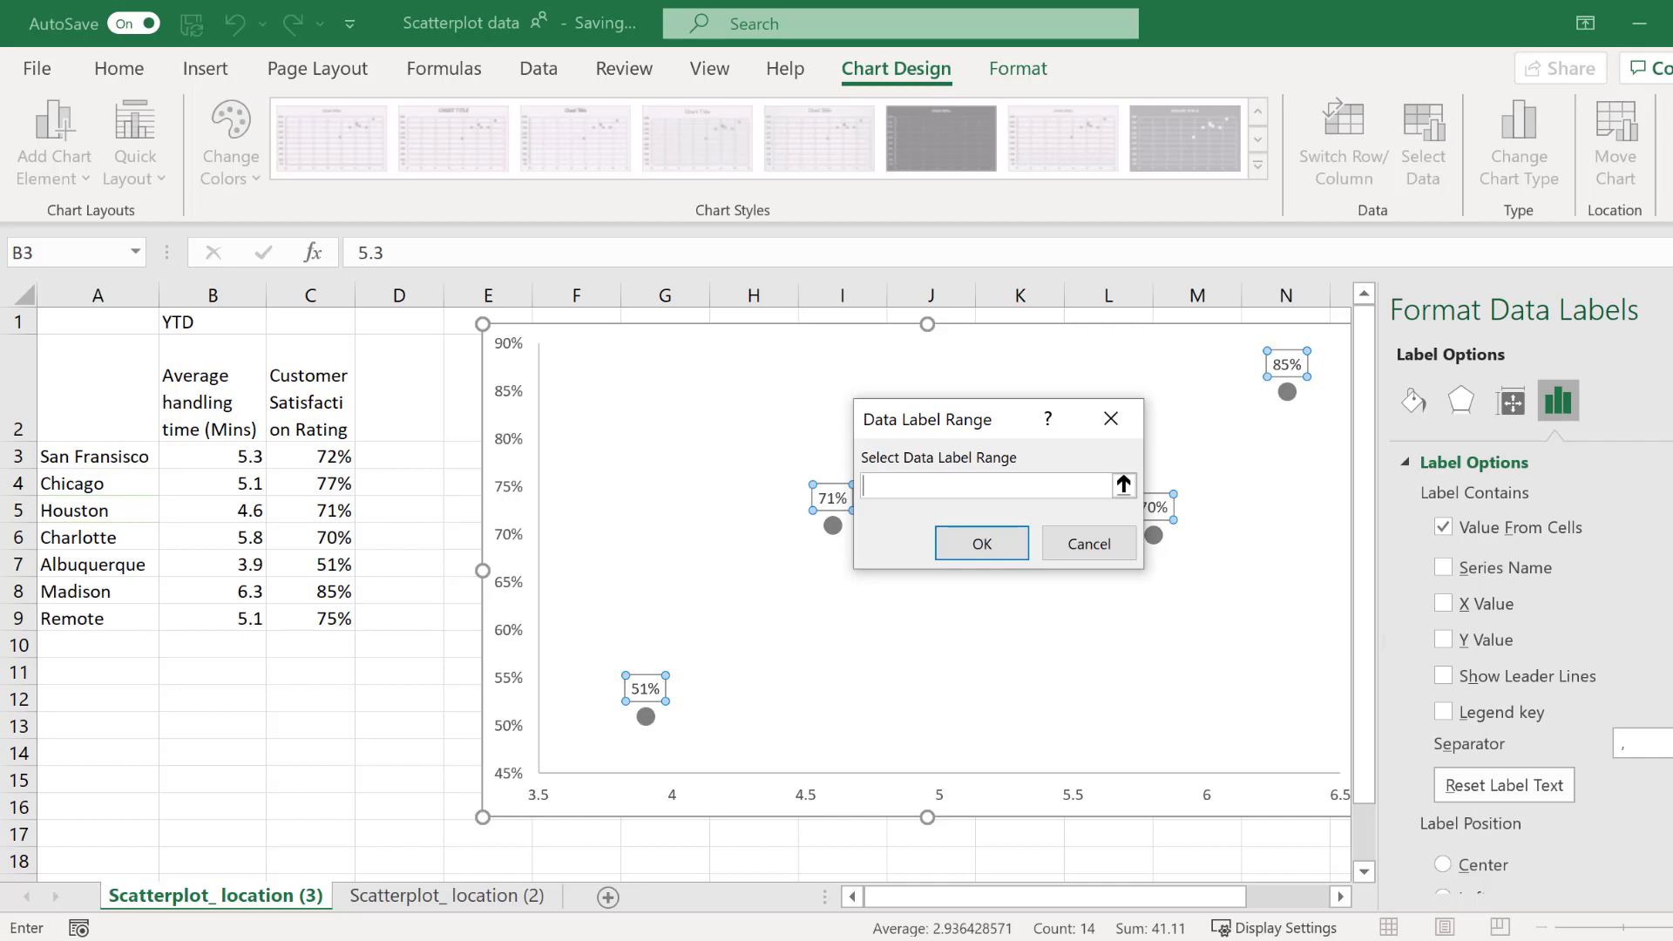
pyautogui.moveTo(109, 456); pyautogui.dragTo(90, 619)
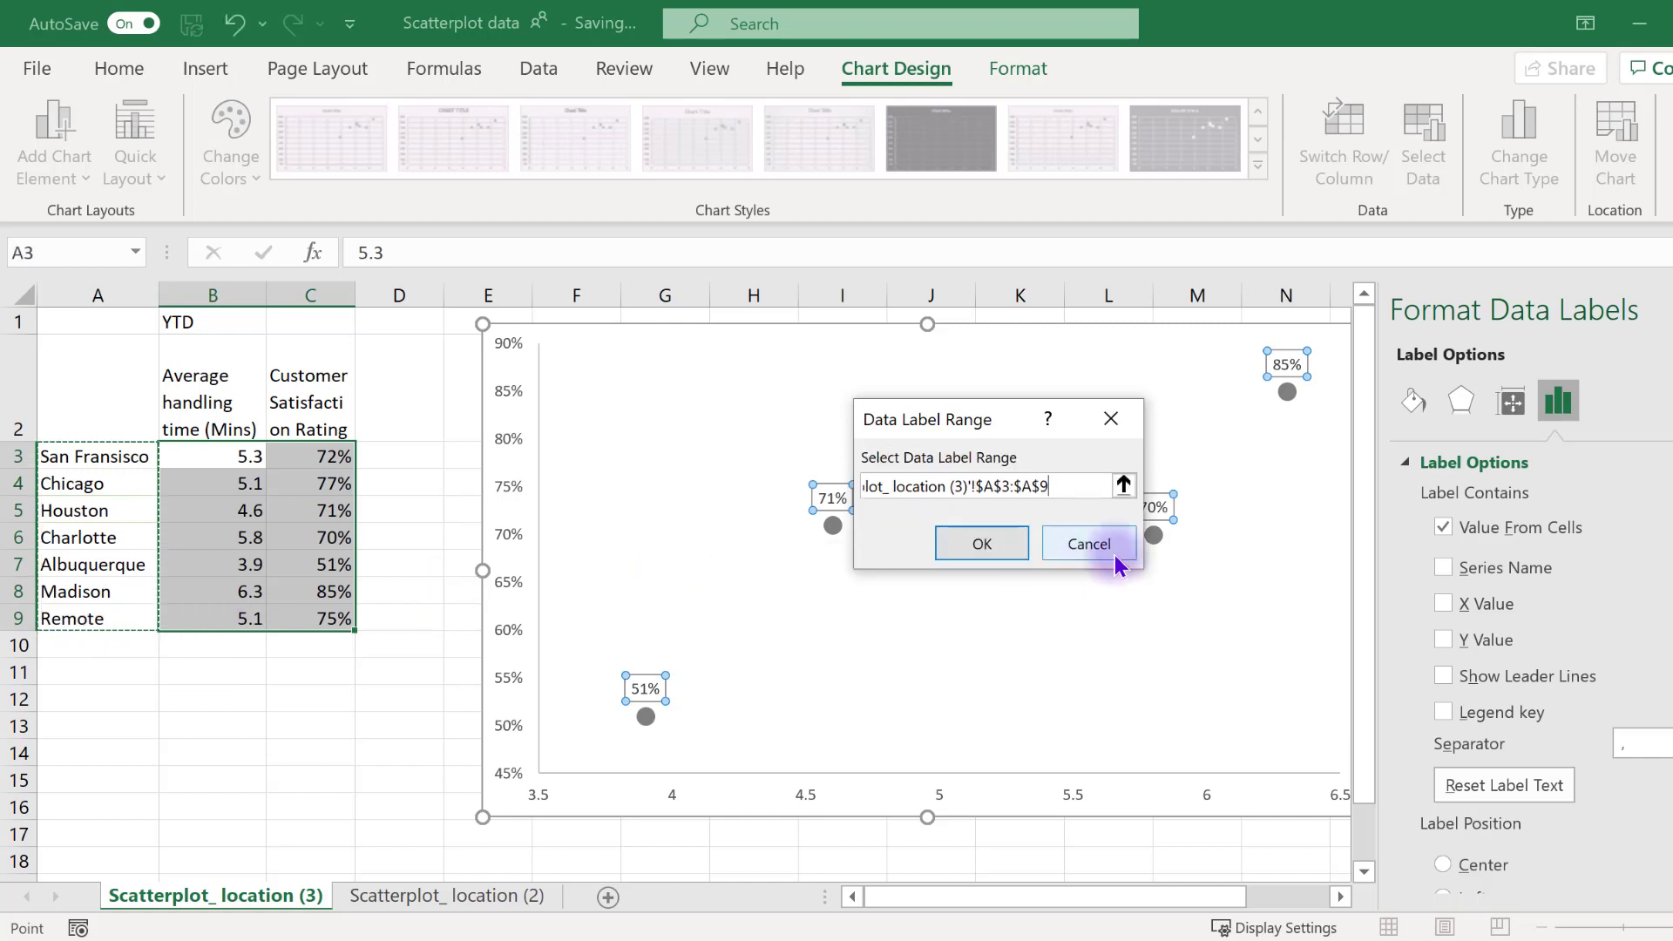
pyautogui.click(1011, 545)
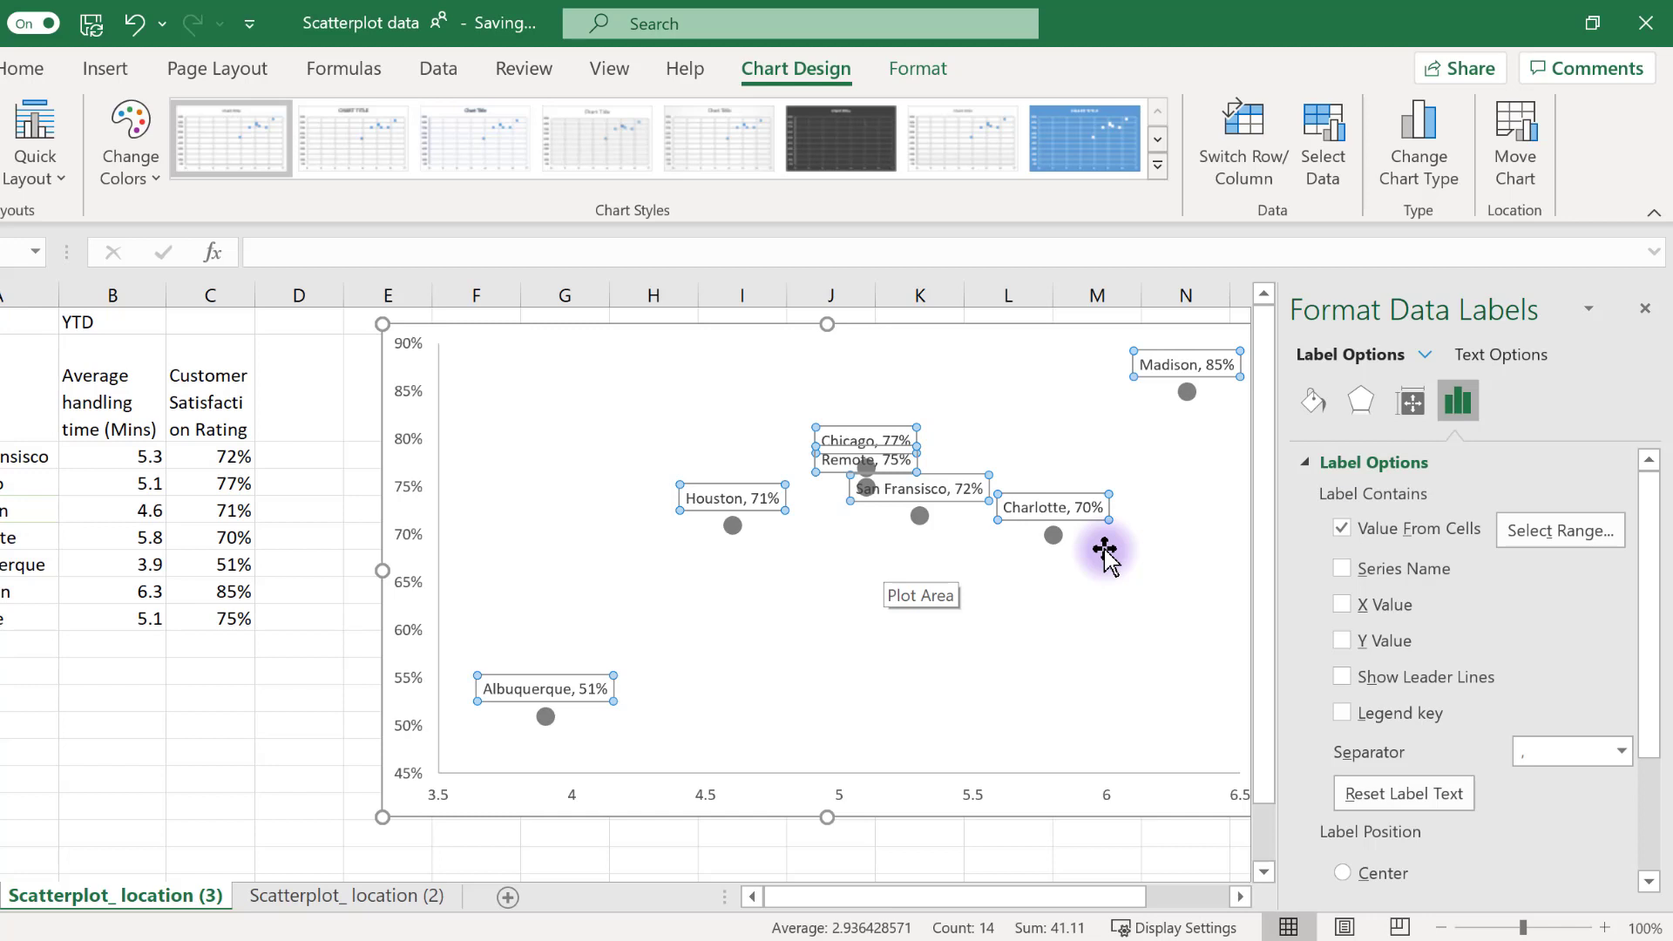
# Drag the San Francisco and Remote labels below their points to stop overlaps
pyautogui.click(962, 672)
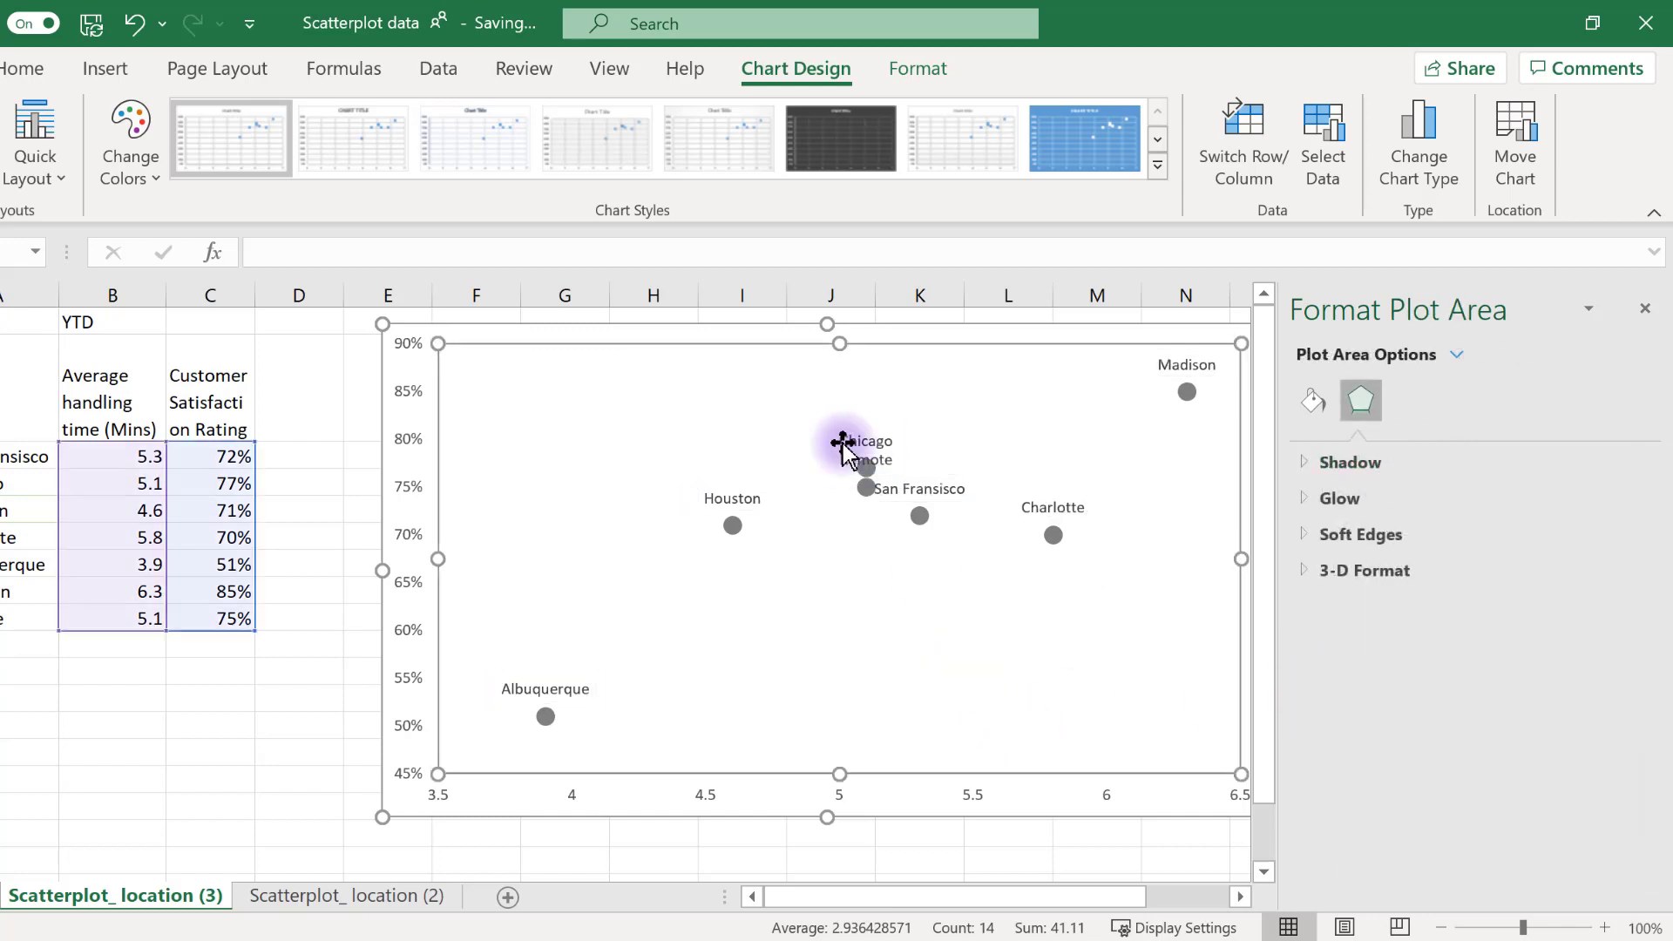
pyautogui.click(906, 483)
pyautogui.moveTo(926, 481); pyautogui.dragTo(933, 547)
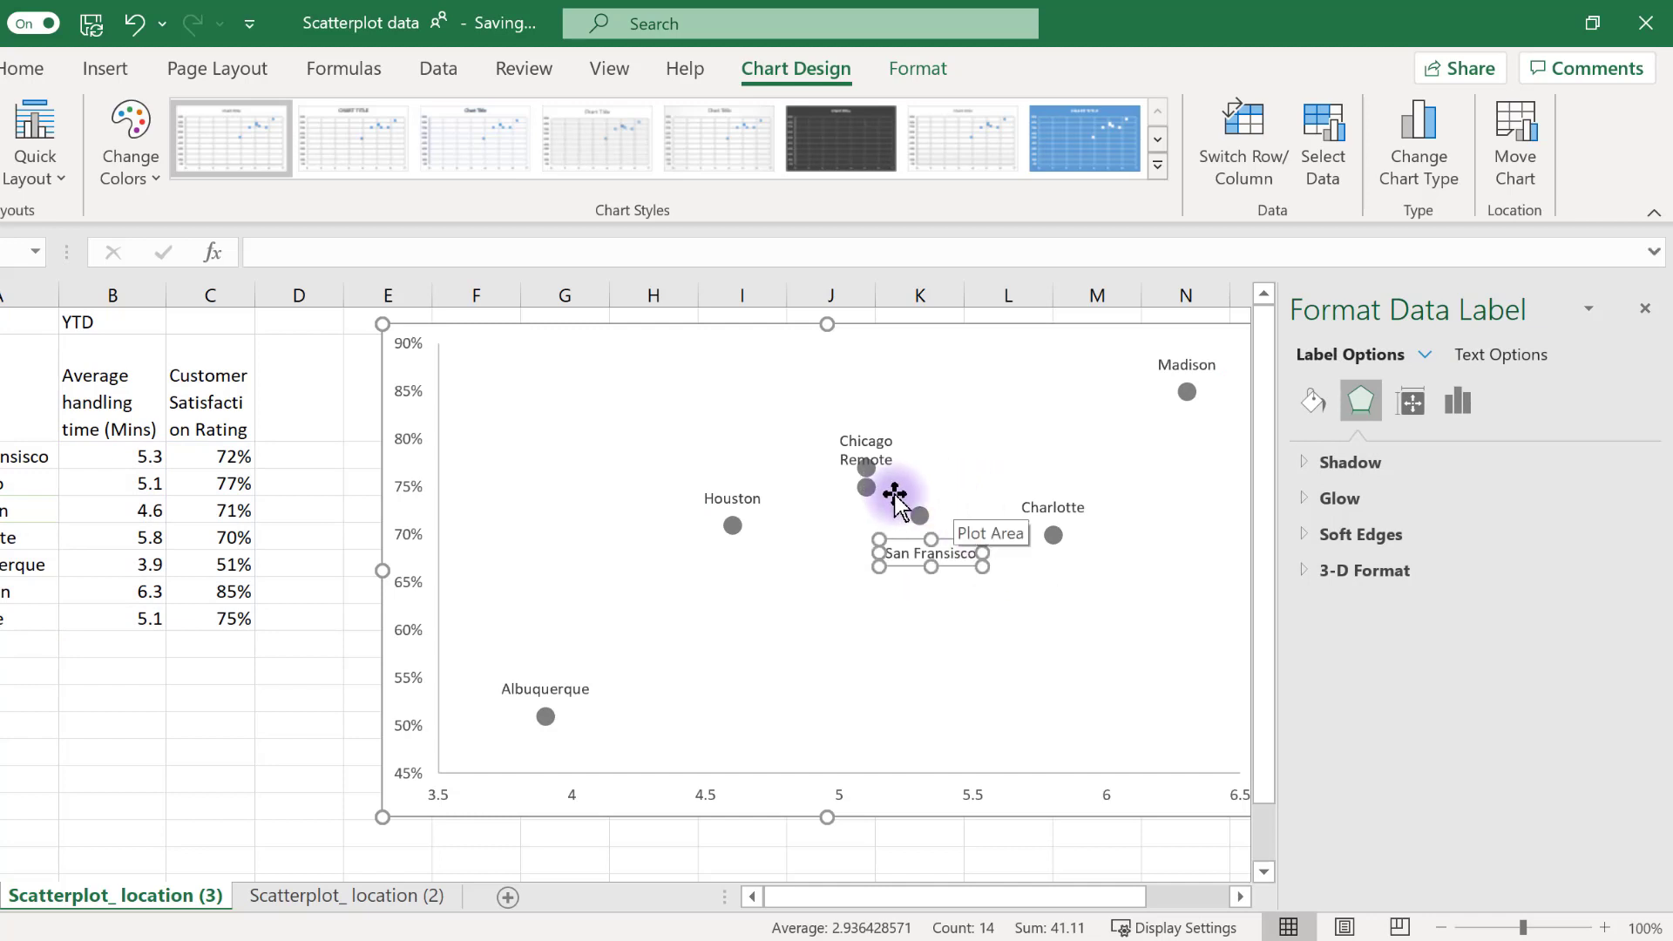
pyautogui.click(863, 453)
pyautogui.moveTo(842, 441); pyautogui.dragTo(831, 500)
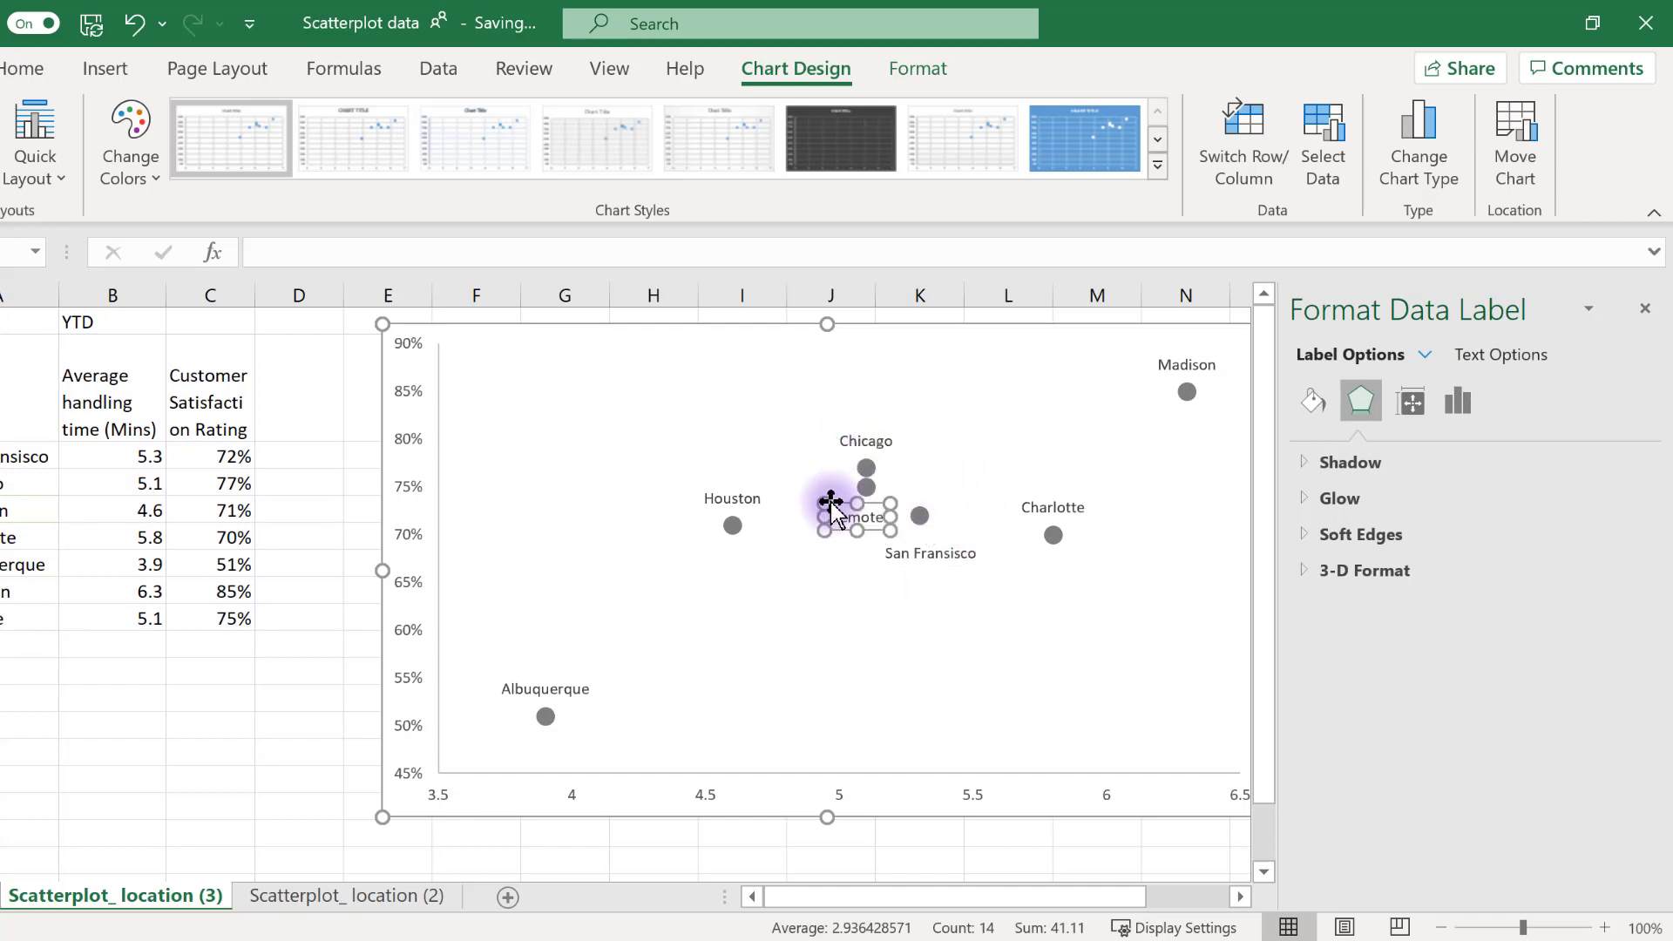
pyautogui.click(830, 627)
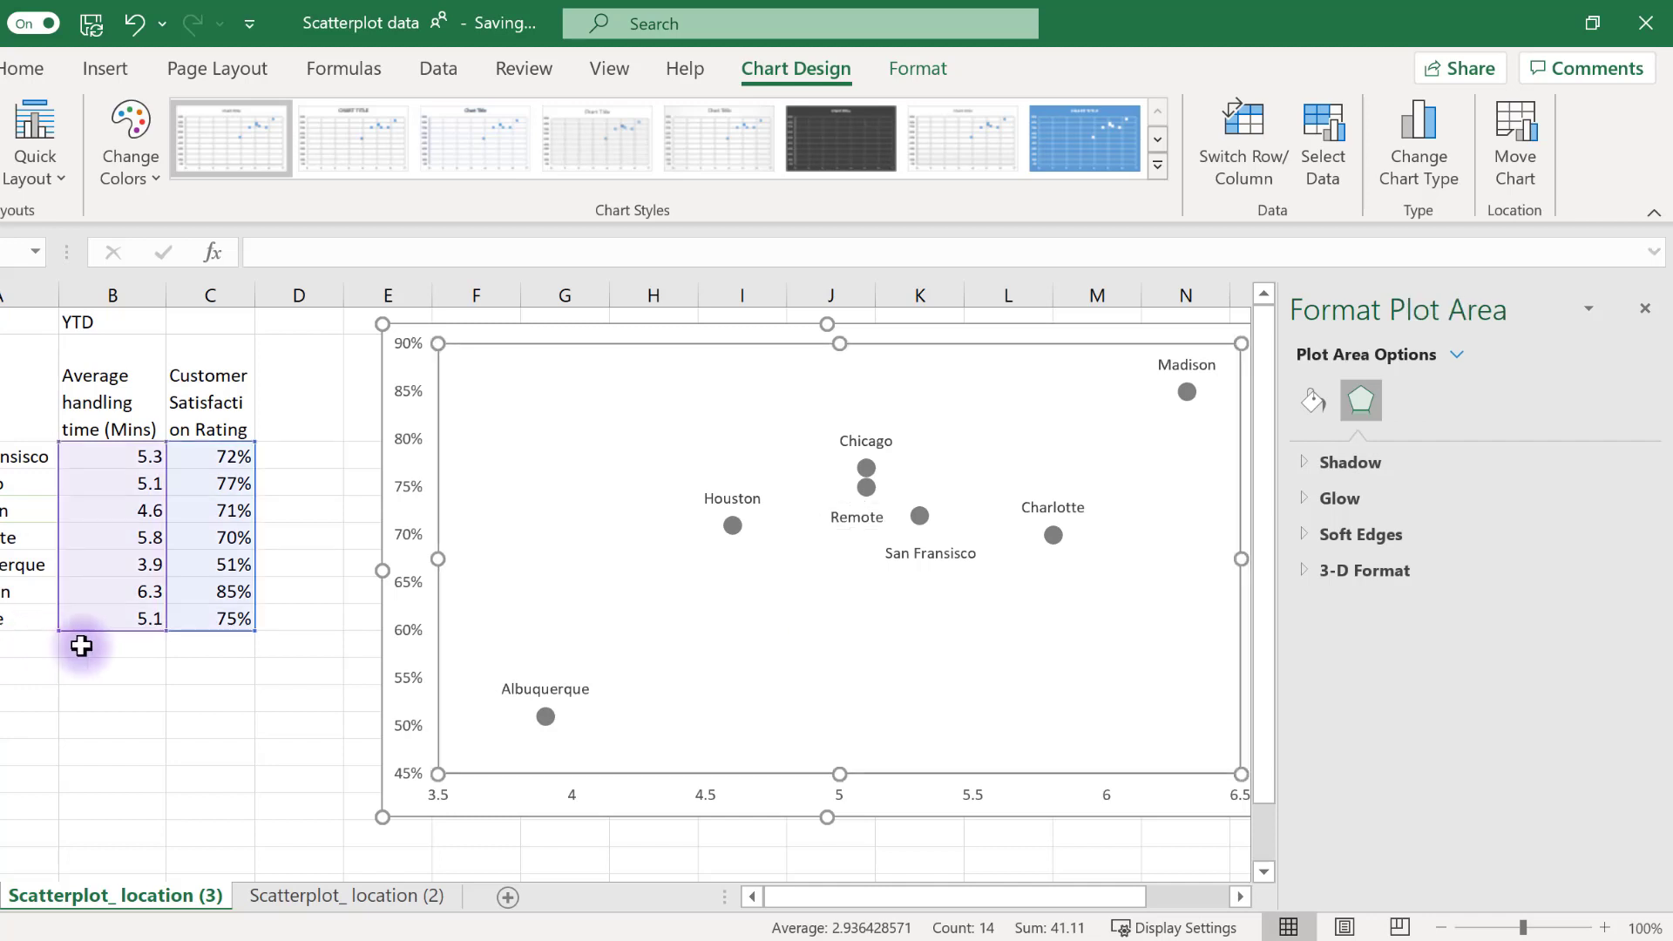
# Enter =AVERAGE(B3:B9) in B11 for the average handling time
pyautogui.click(99, 643)
pyautogui.write('=average(')
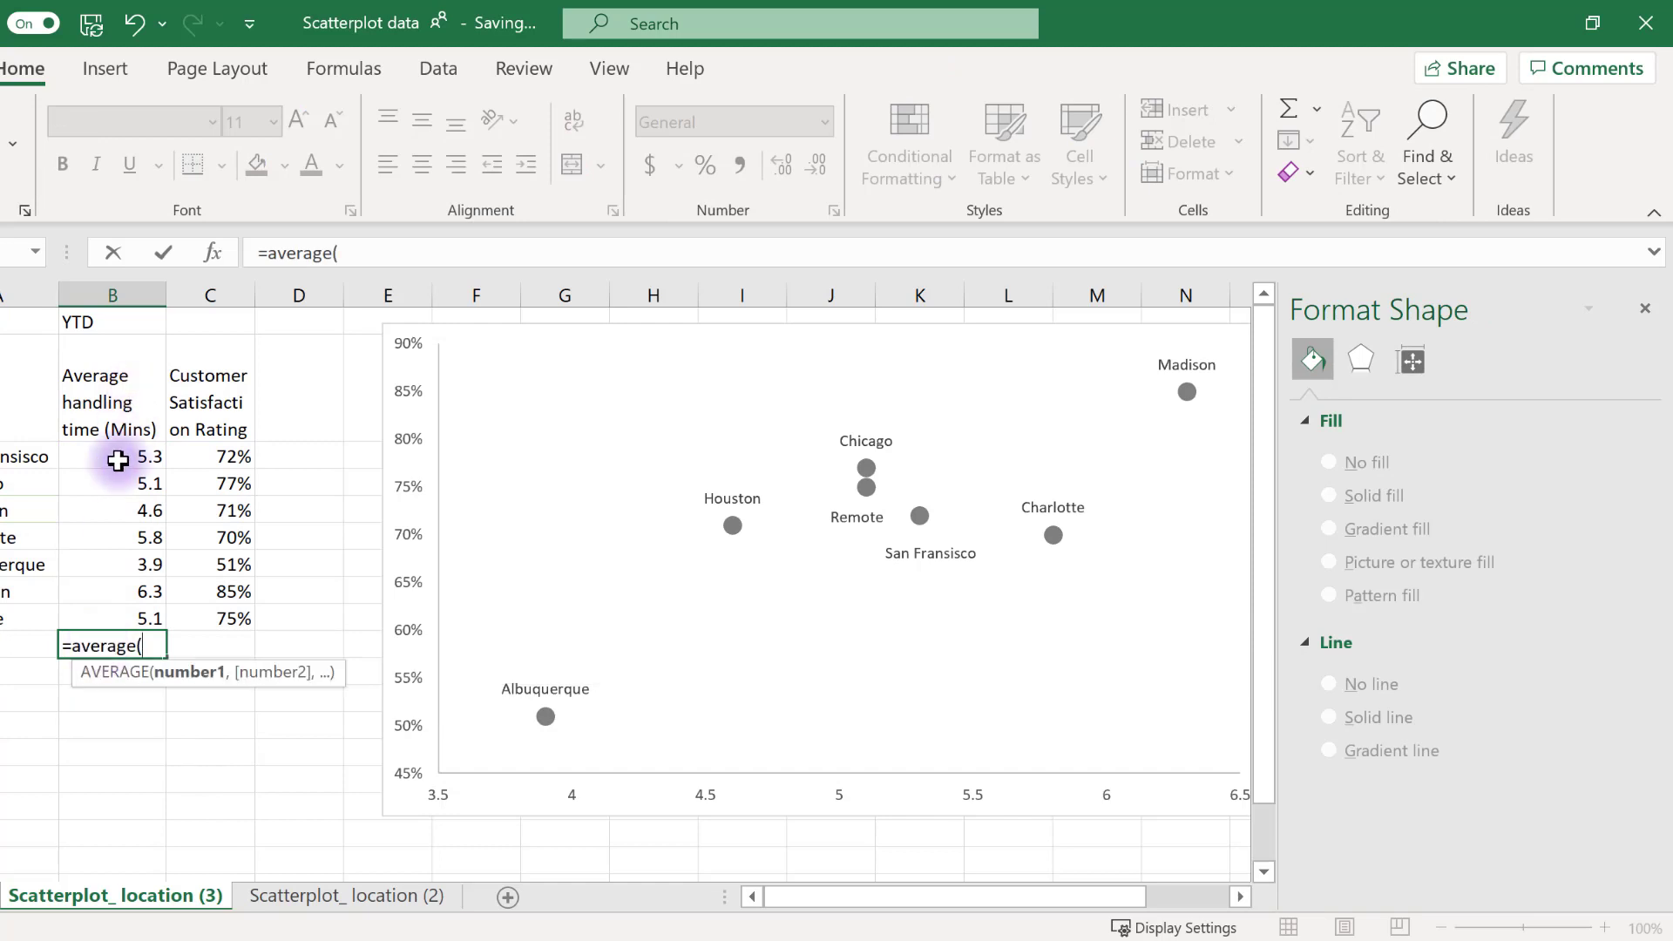
pyautogui.moveTo(117, 456); pyautogui.dragTo(114, 604)
pyautogui.press('Return')
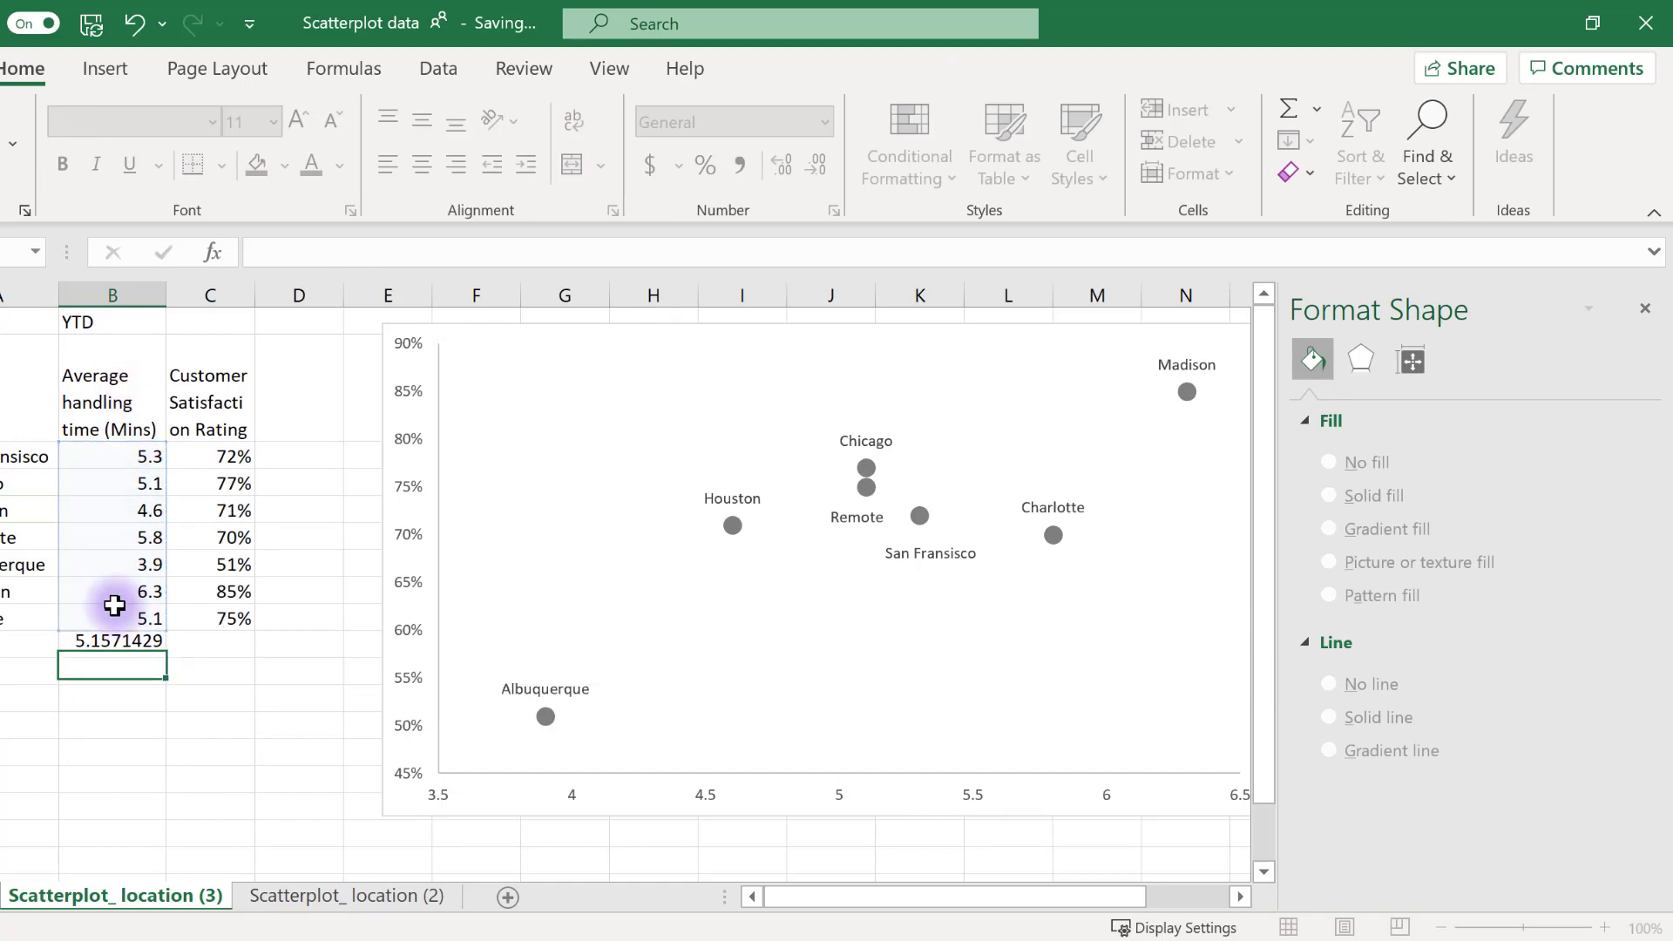
# Copy the B11 average formula into C11 to average the satisfaction ratings
pyautogui.click(139, 645)
pyautogui.hotkey('ctrl', 'c')
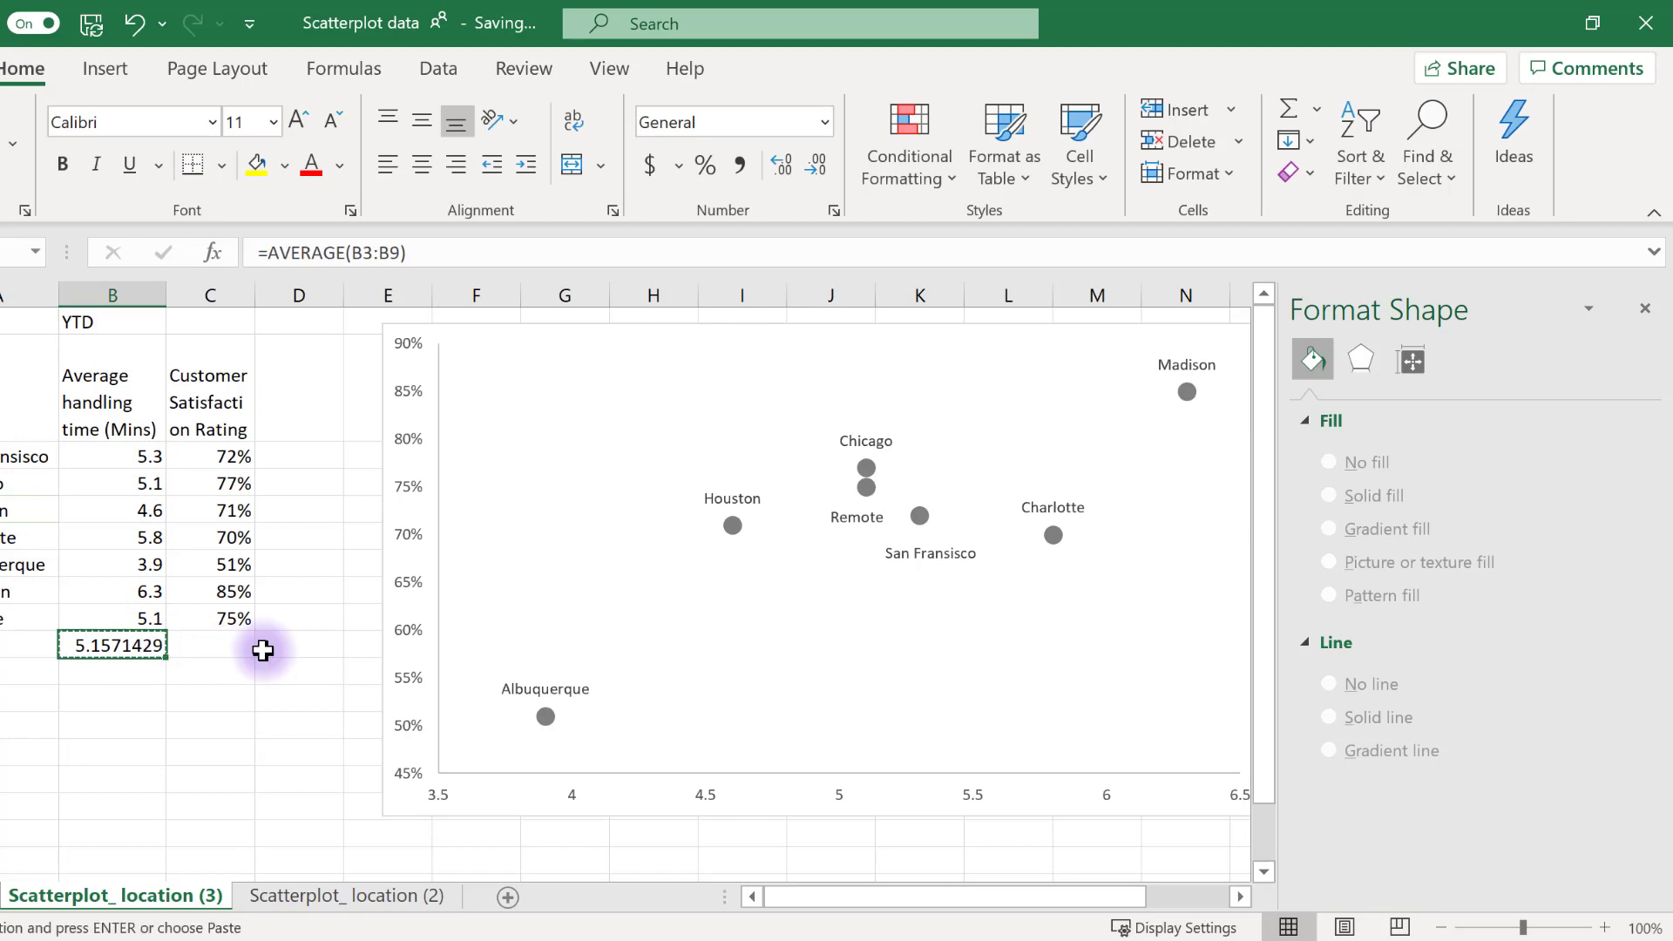
pyautogui.click(220, 649)
pyautogui.hotkey('ctrl', 'v')
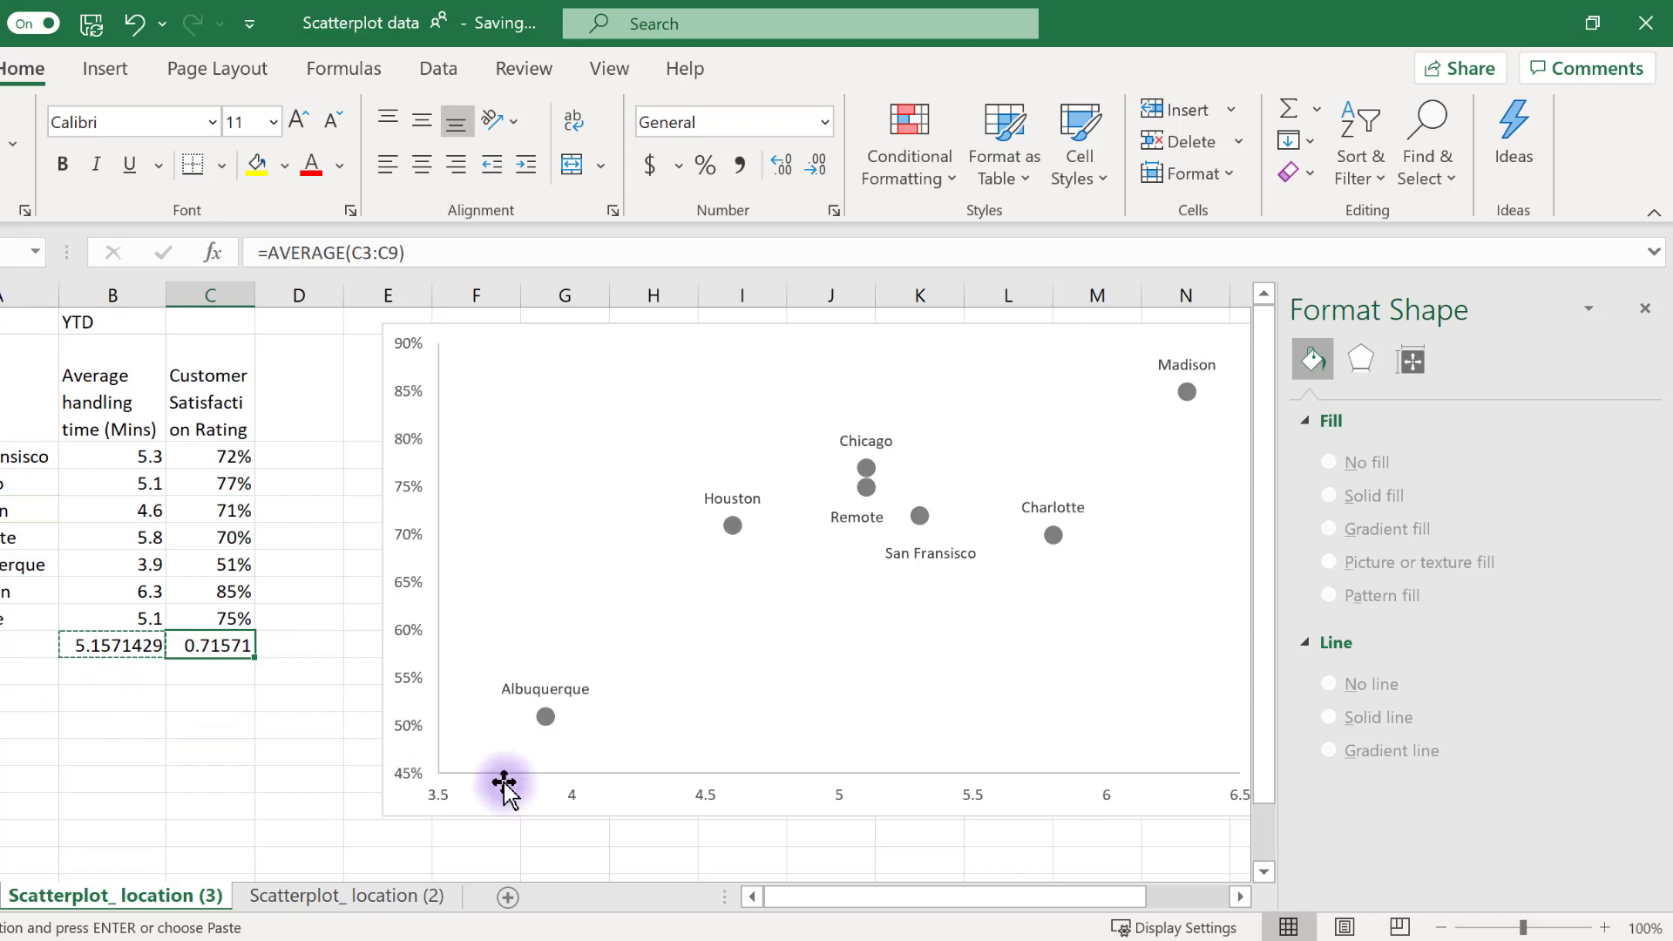
pyautogui.click(105, 68)
pyautogui.click(235, 123)
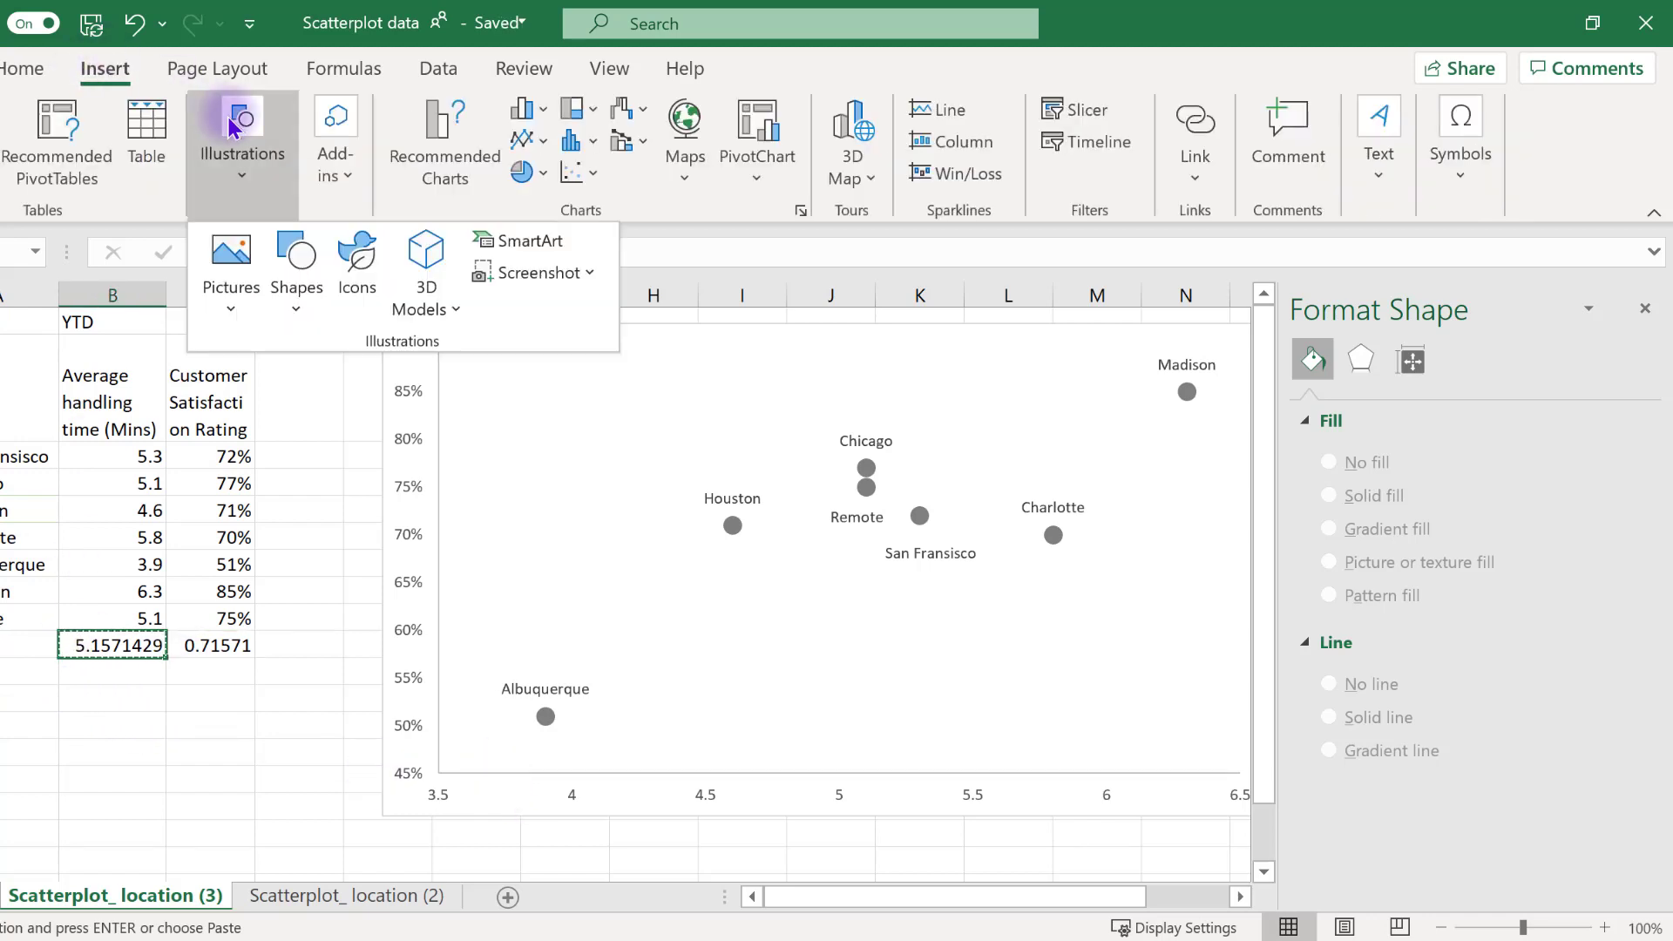
# Draw a darker vertical line on the chart at about 5.2 minutes
pyautogui.click(296, 266)
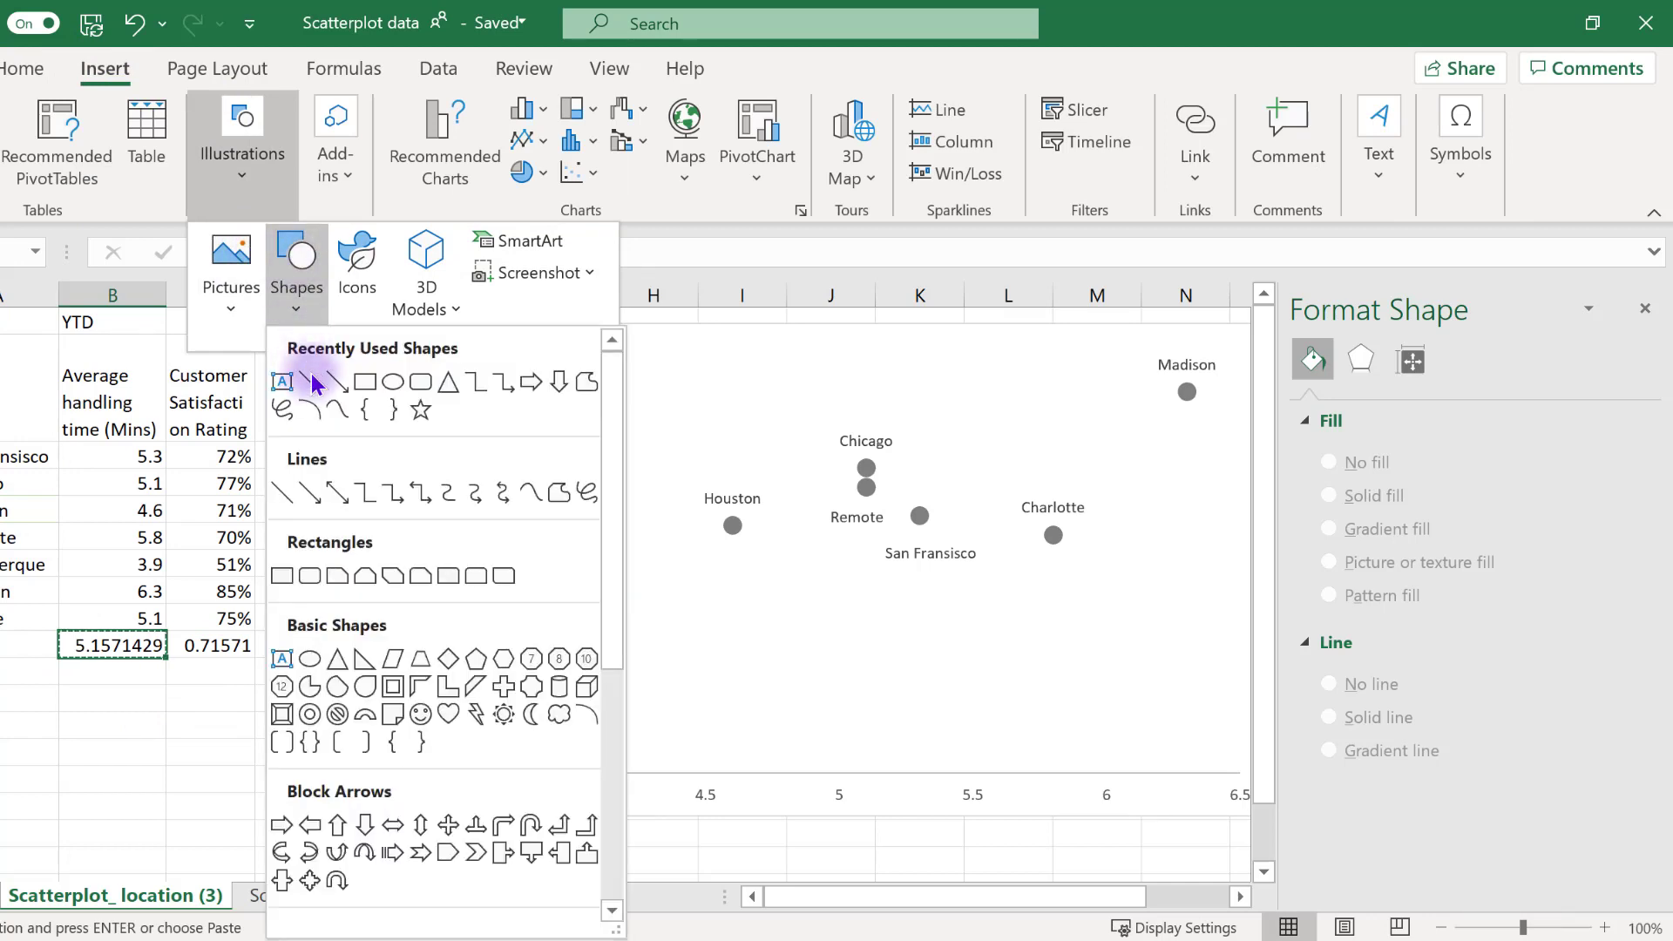
pyautogui.click(311, 382)
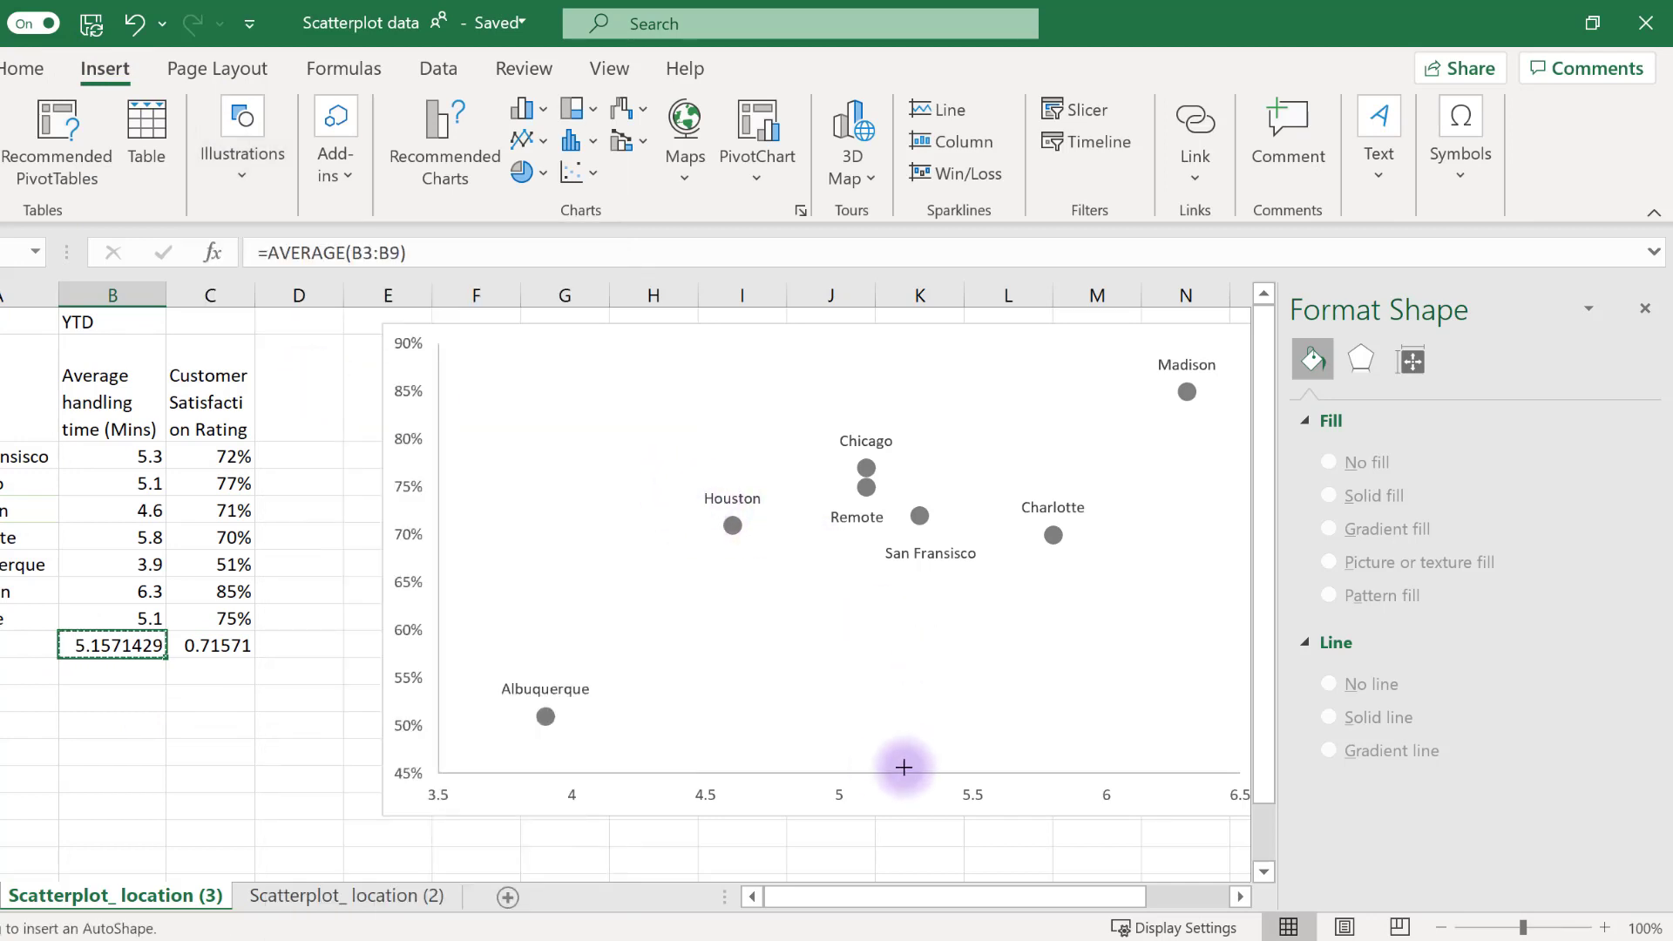
pyautogui.moveTo(889, 775); pyautogui.dragTo(886, 336)
pyautogui.click(676, 142)
pyautogui.click(572, 255)
# Draw a horizontal line across the chart at about 72% satisfaction
pyautogui.click(104, 68)
pyautogui.click(242, 140)
pyautogui.click(296, 266)
pyautogui.click(319, 391)
pyautogui.moveTo(441, 514); pyautogui.dragTo(1248, 511)
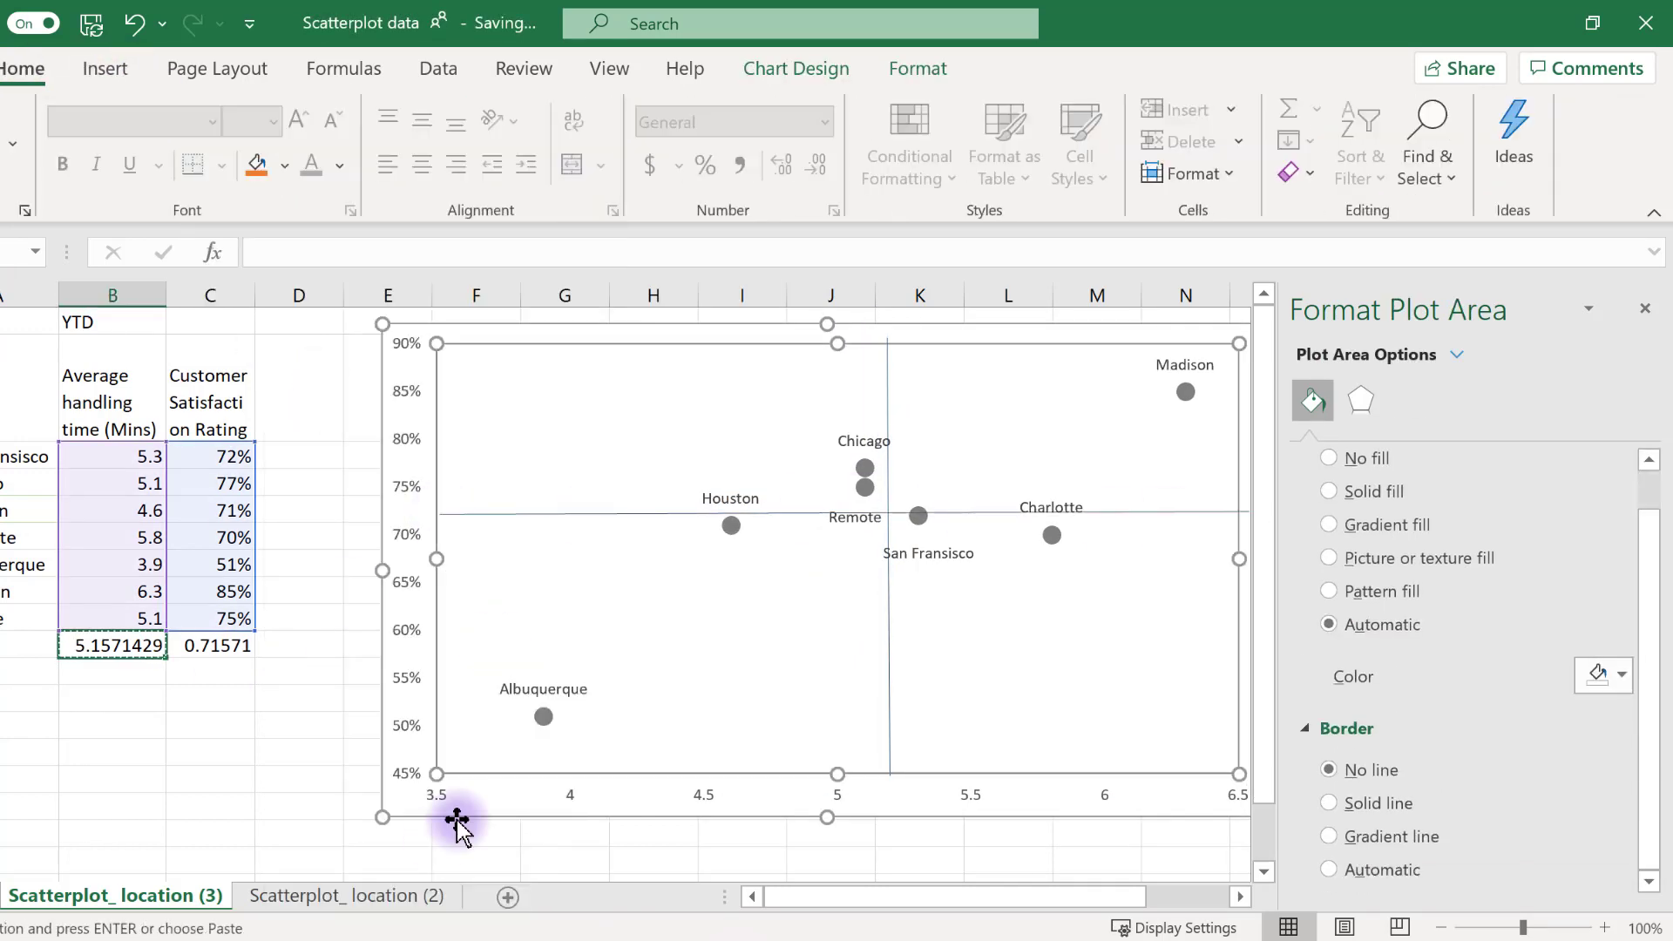
pyautogui.click(542, 718)
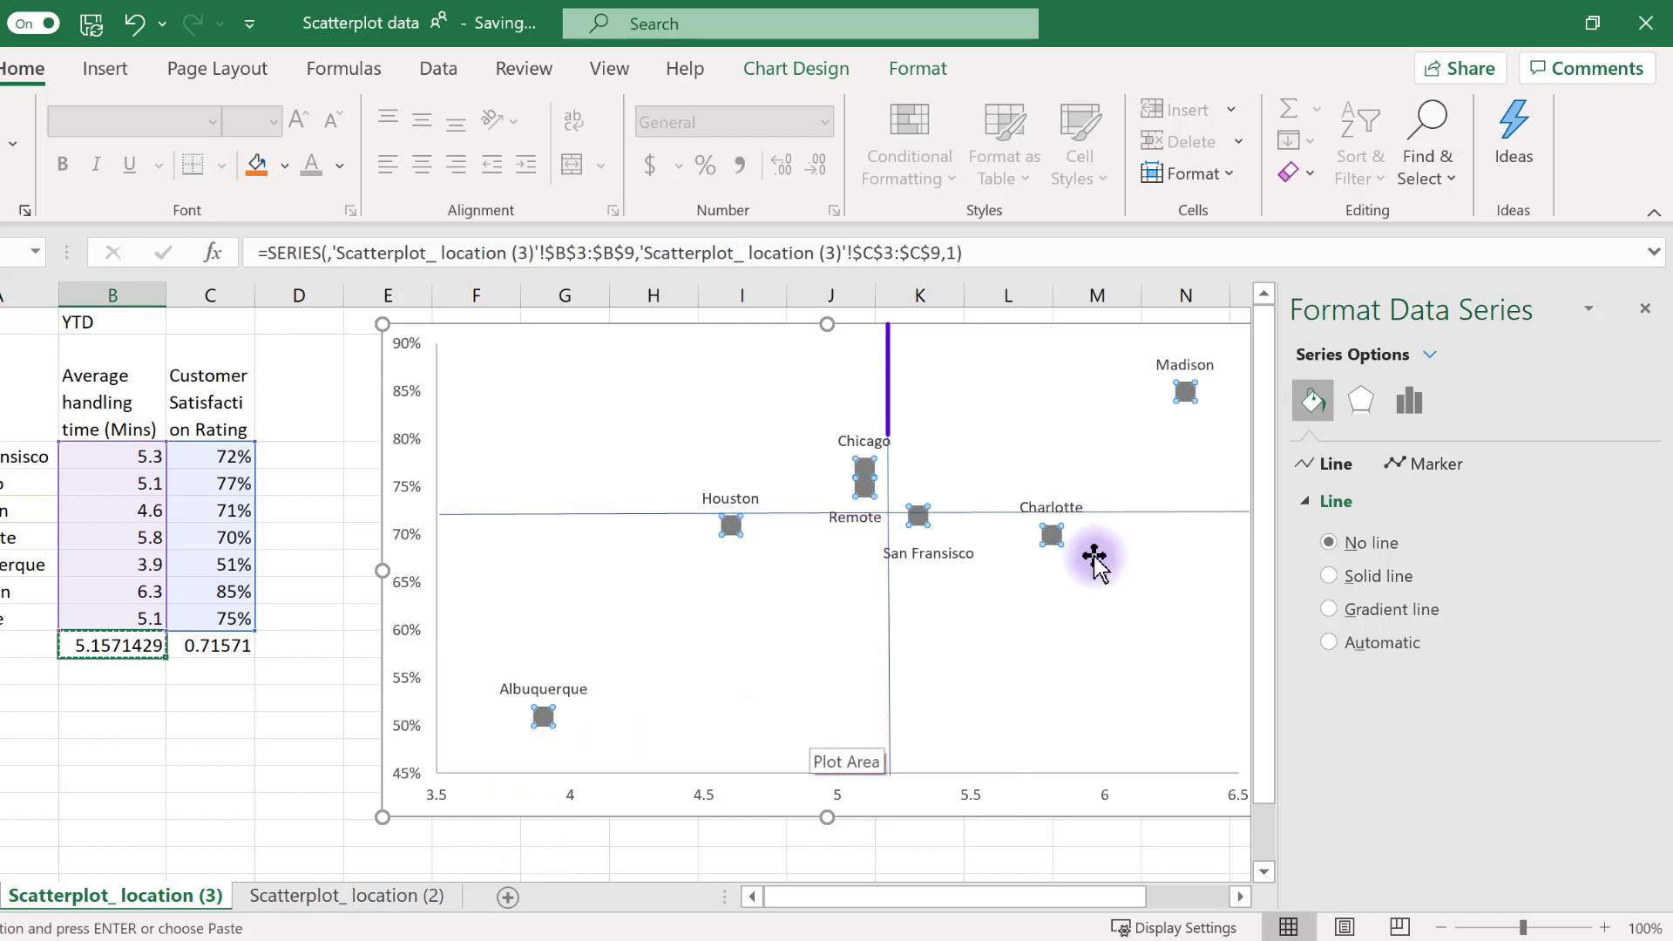
pyautogui.click(1187, 393)
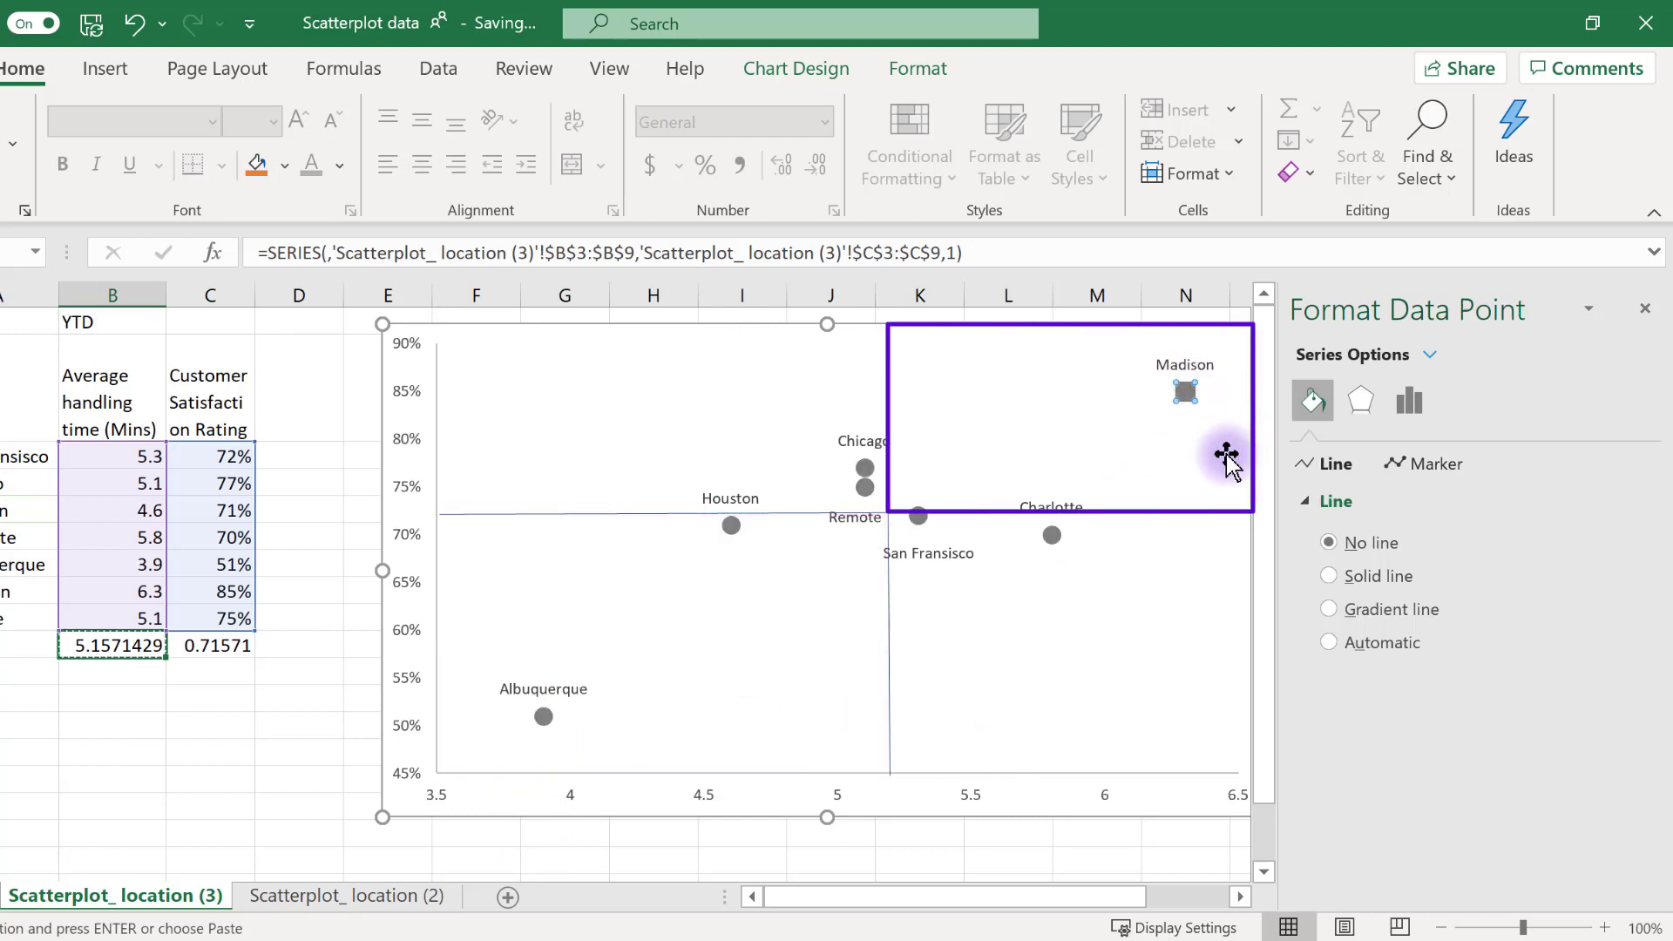